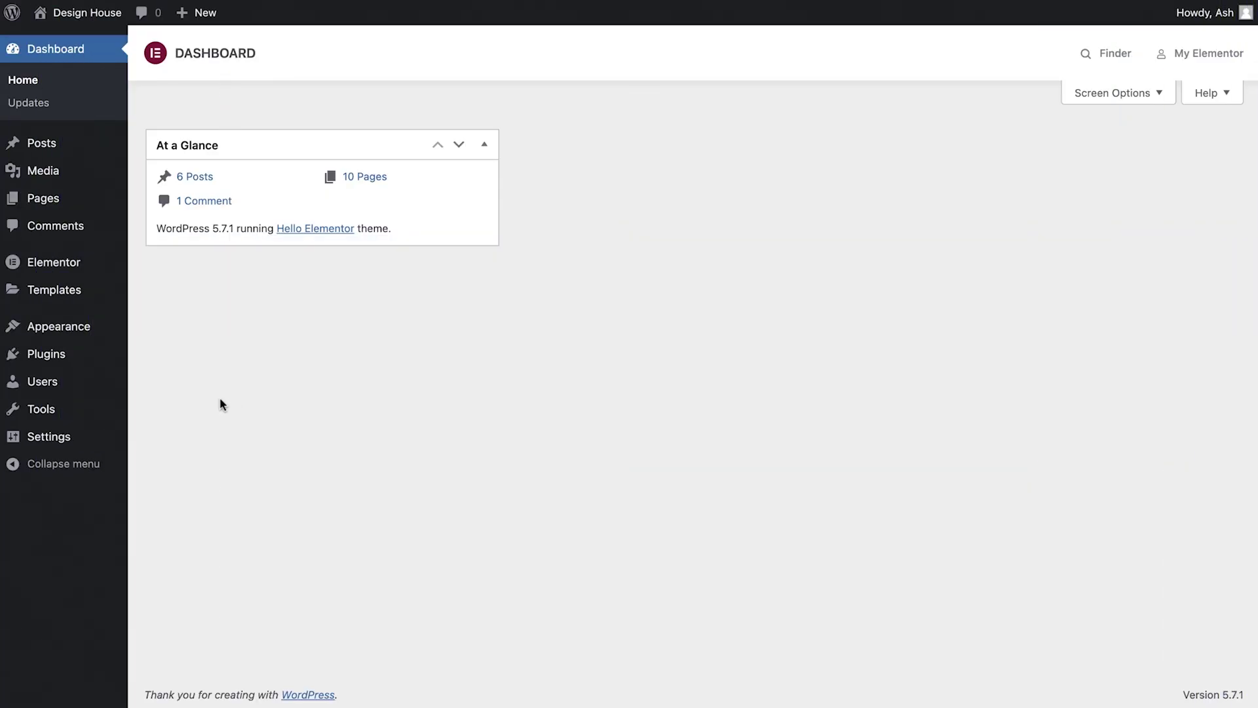
Step: Upload wp-rocket_3.8.8.zip through Plugins > Add New and install WP Rocket
mouse_move(112, 365)
click(170, 383)
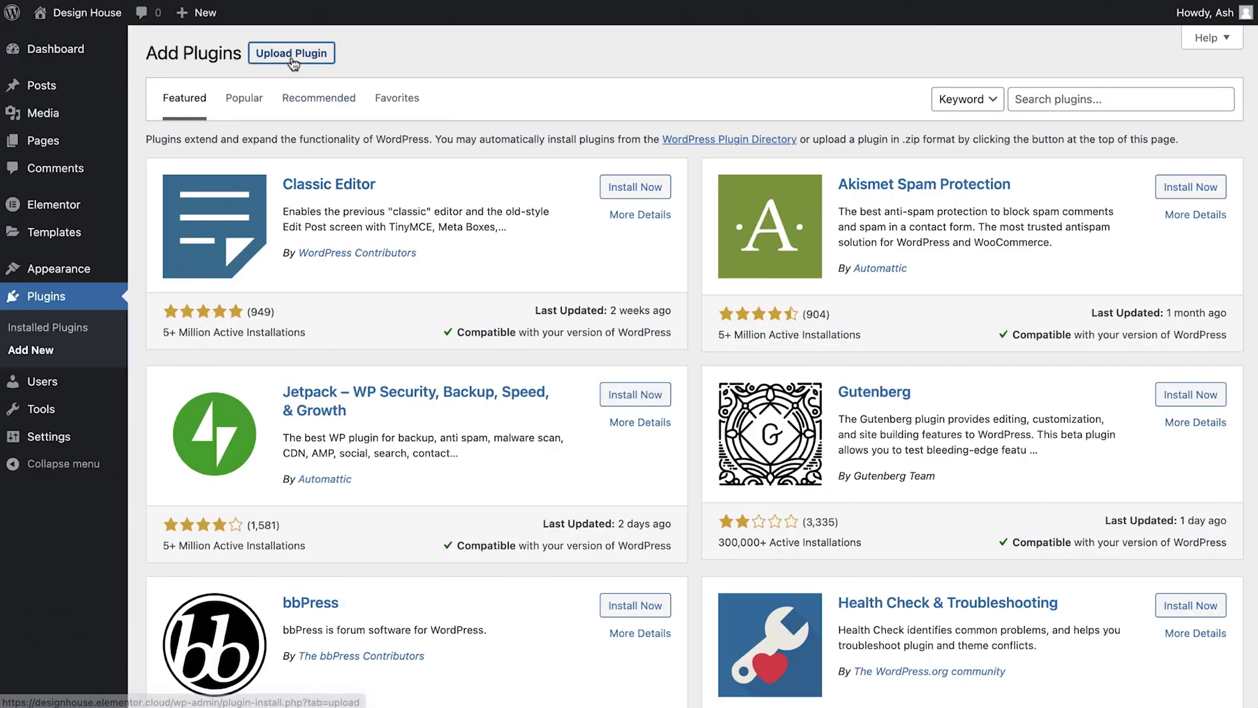
click(286, 55)
click(544, 198)
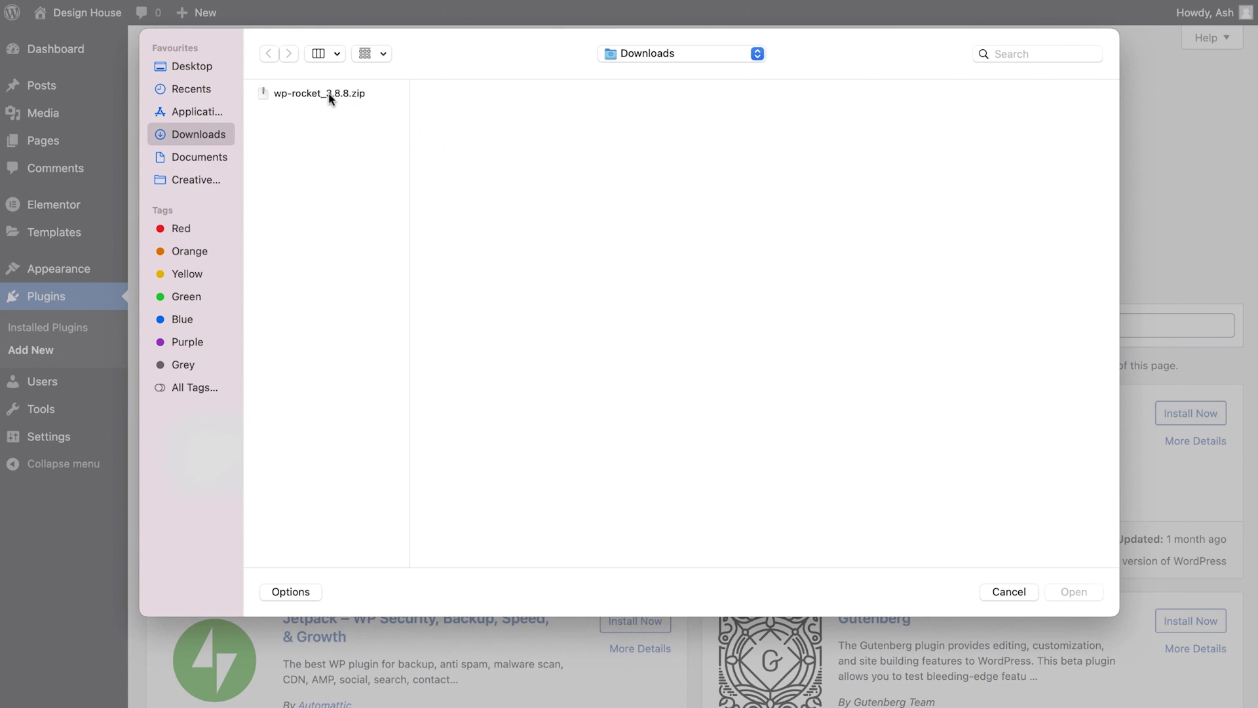
double_click(328, 92)
click(813, 203)
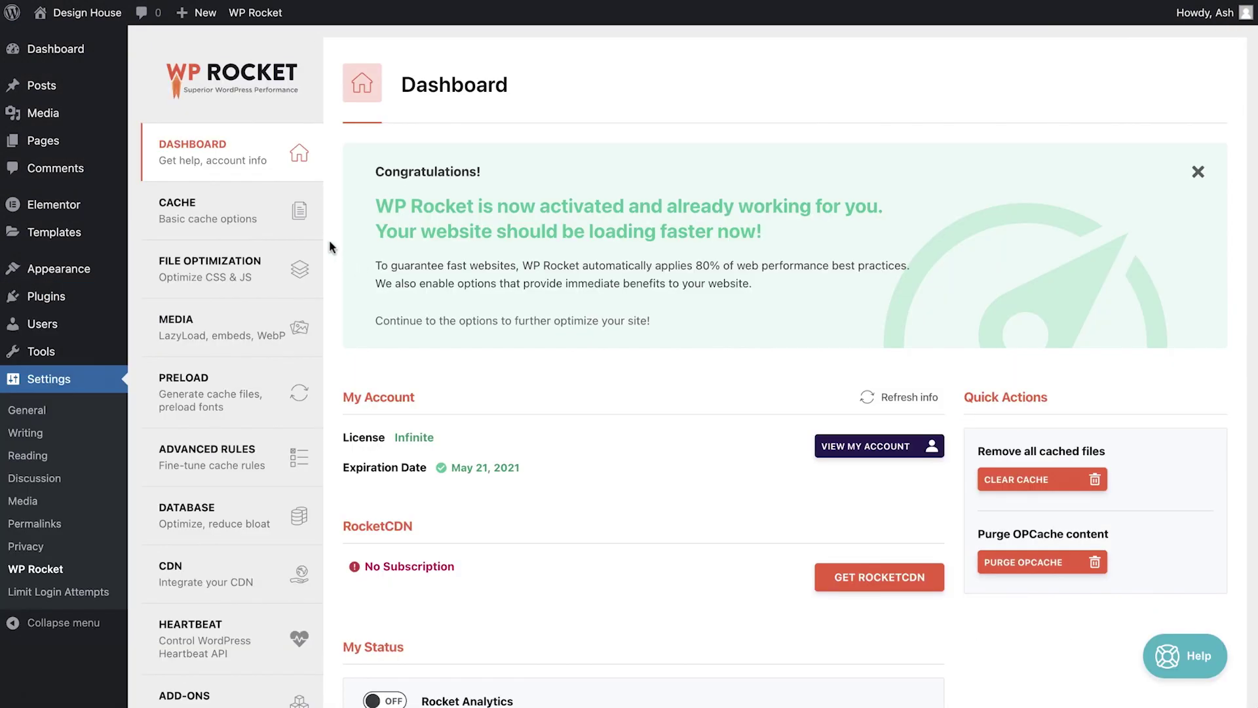
Step: Open WP Rocket's Cache options and scroll through them
click(248, 218)
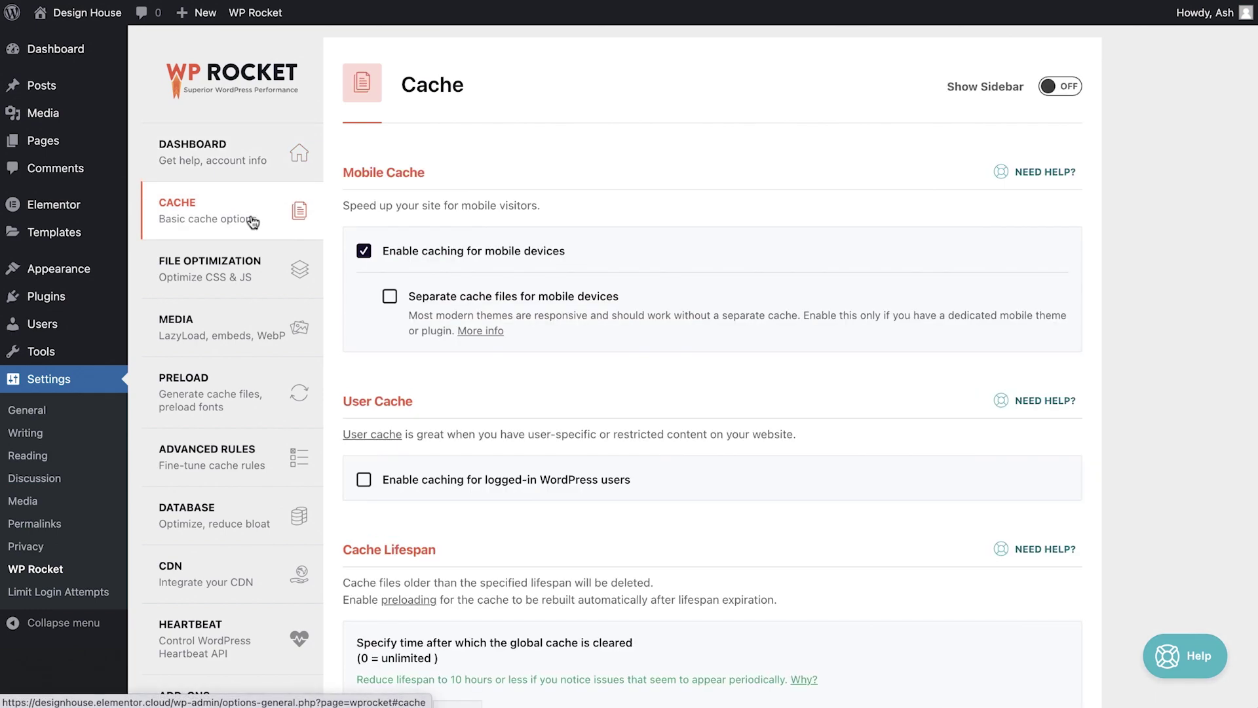
scroll(288, 262, down, 2)
scroll(698, 366, down, 5)
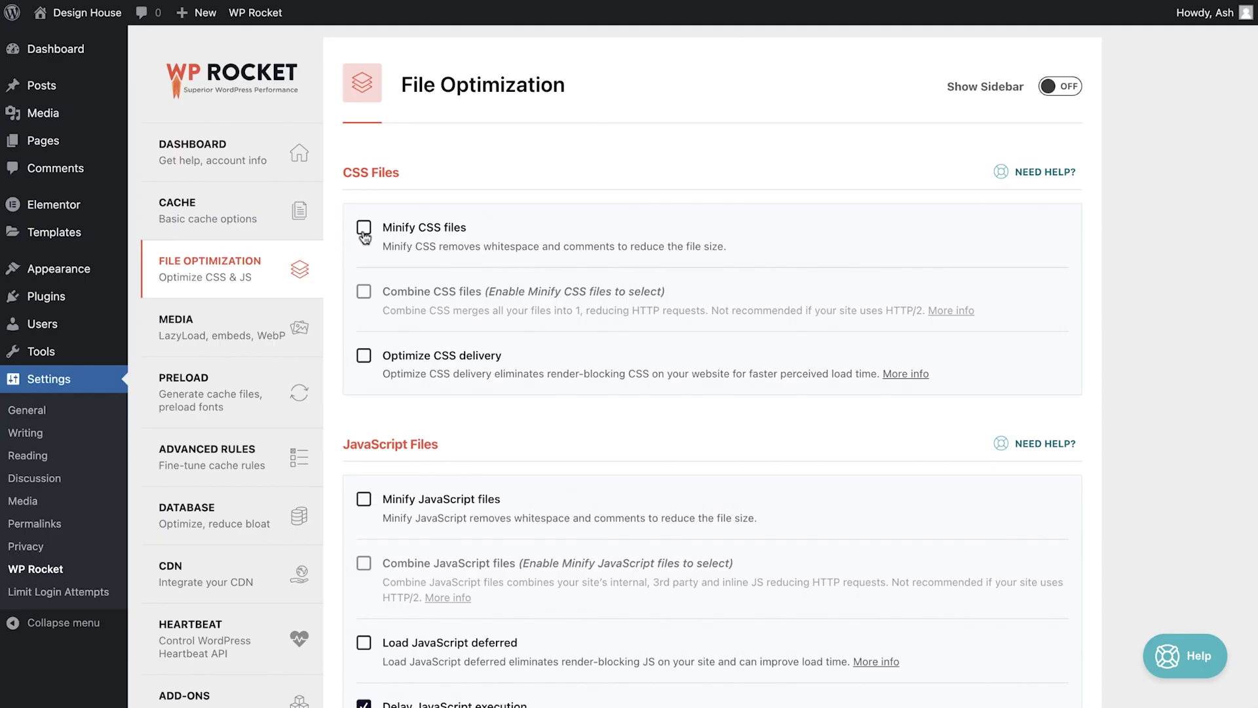
Step: Enable Minify CSS files and Combine CSS files in WP Rocket, confirming both warnings
click(365, 236)
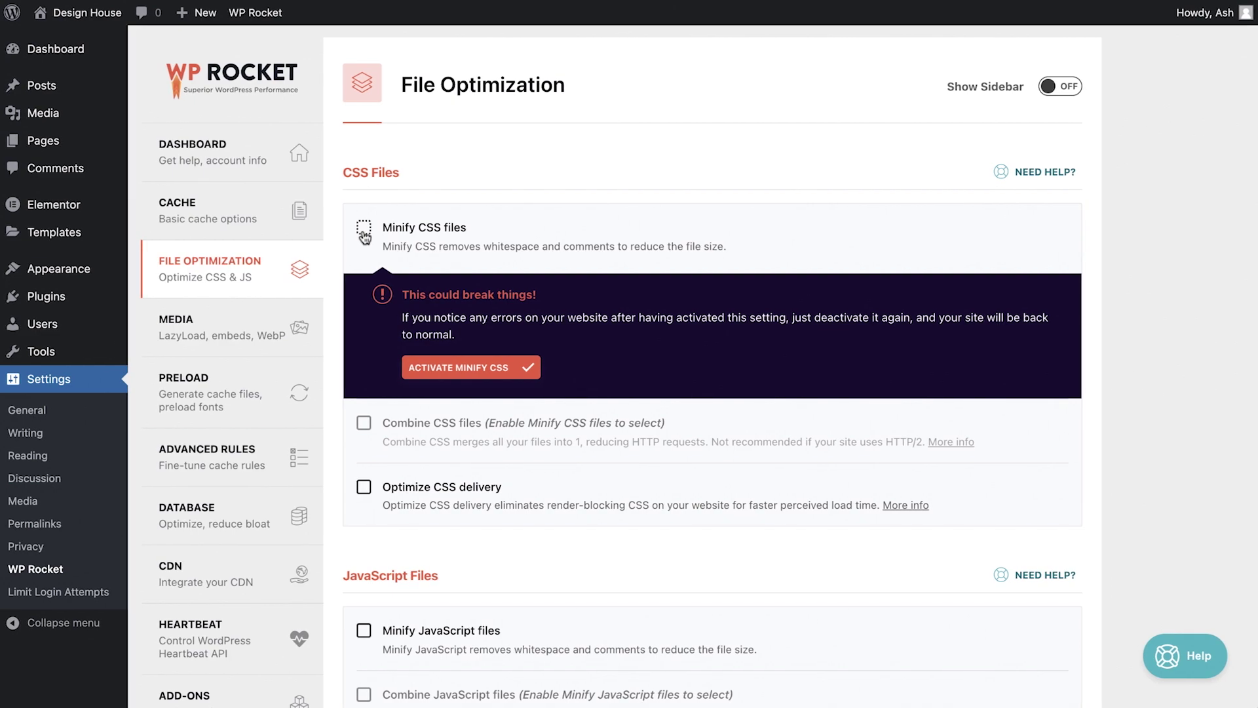
click(466, 371)
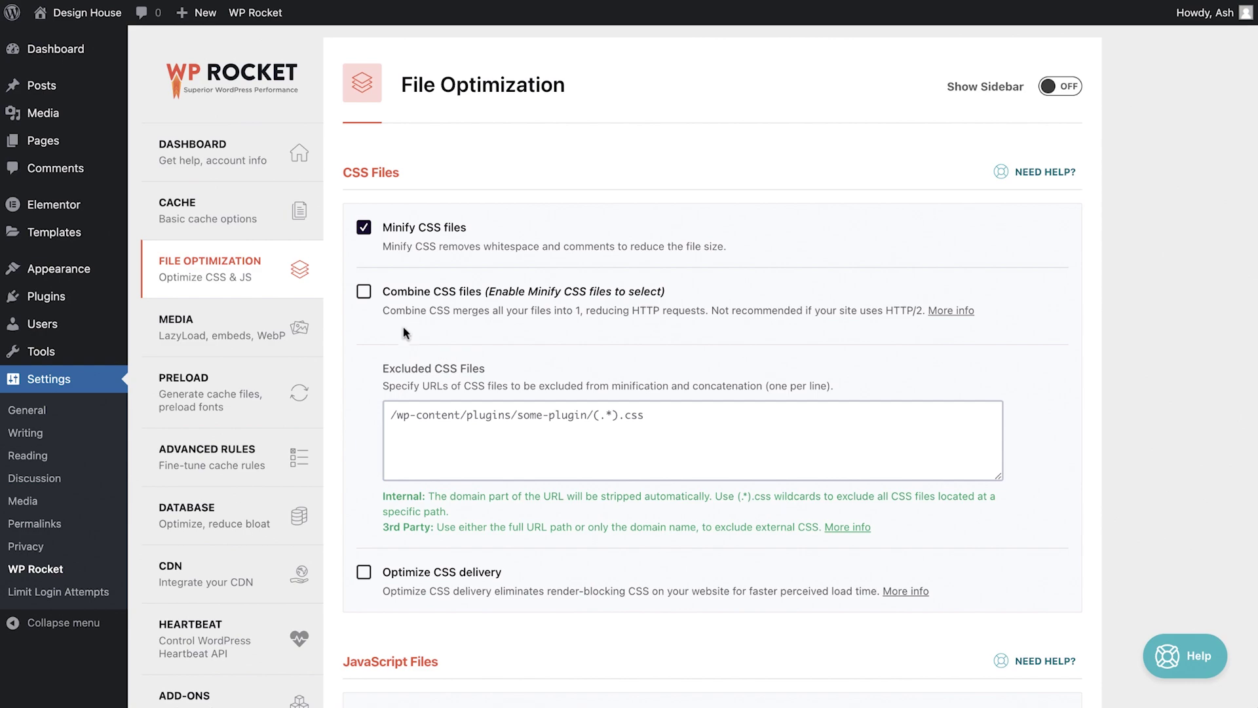
click(364, 295)
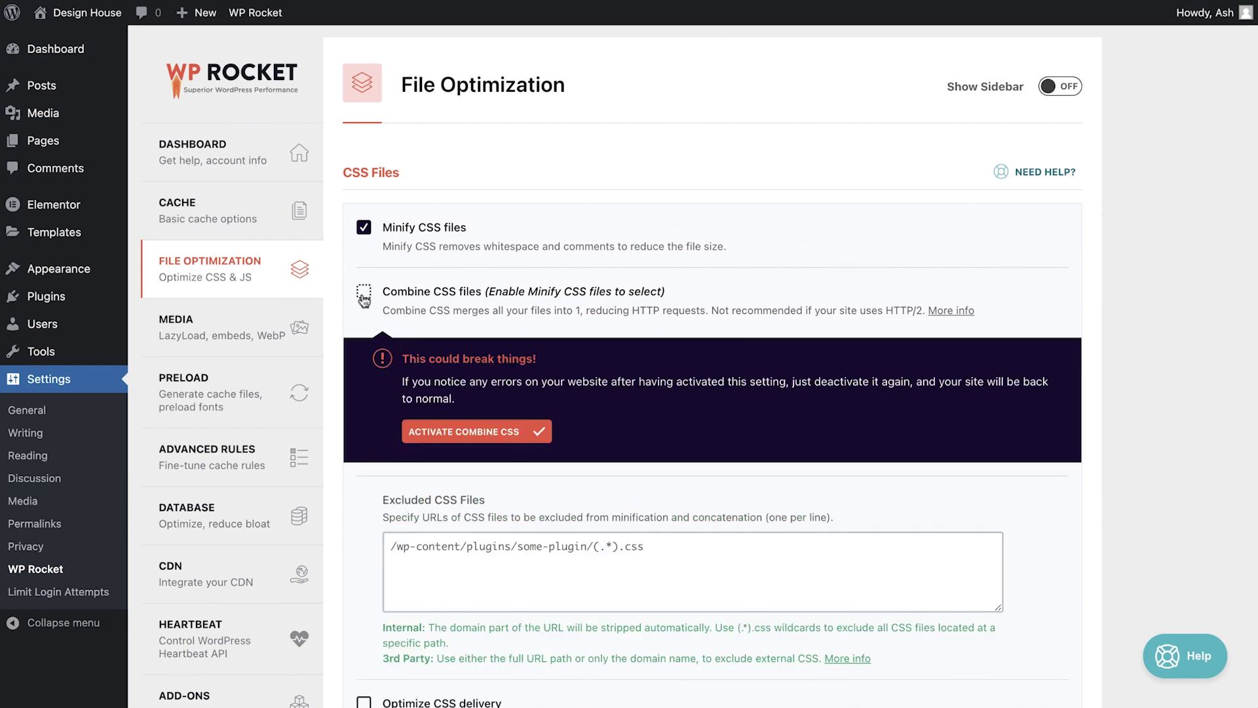
click(462, 431)
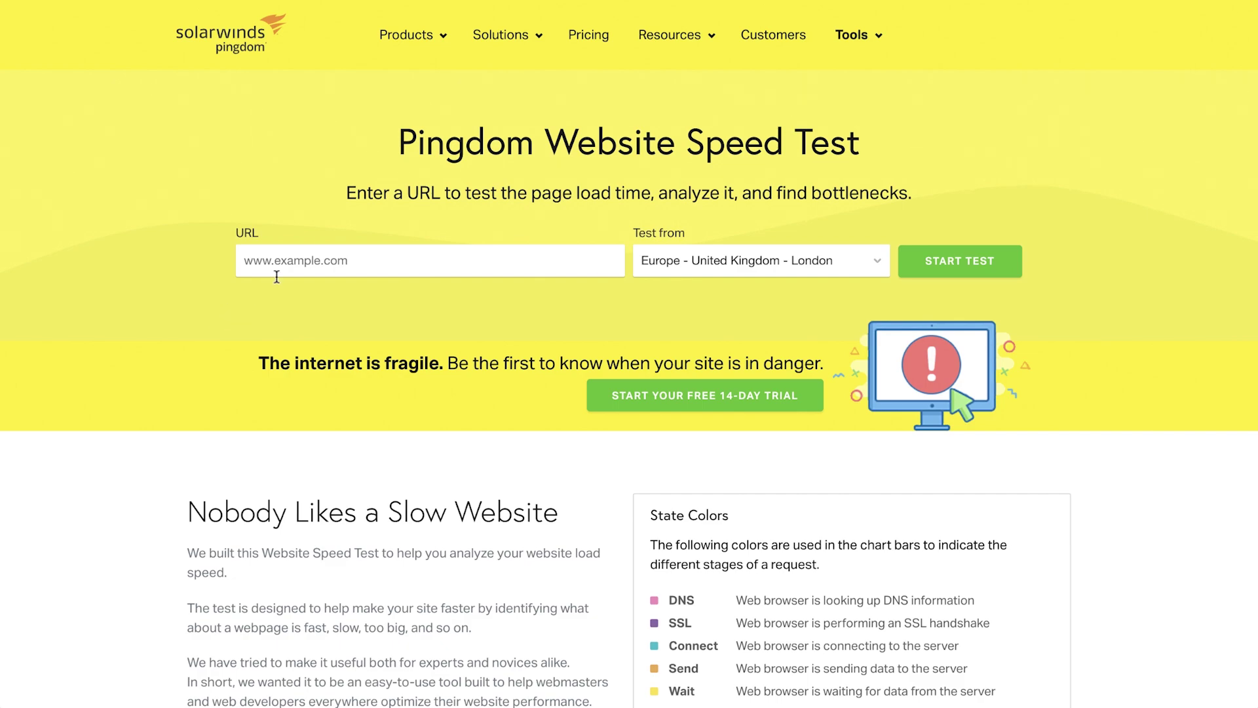
click(301, 264)
text(https://designhouse.elementor.cloud)
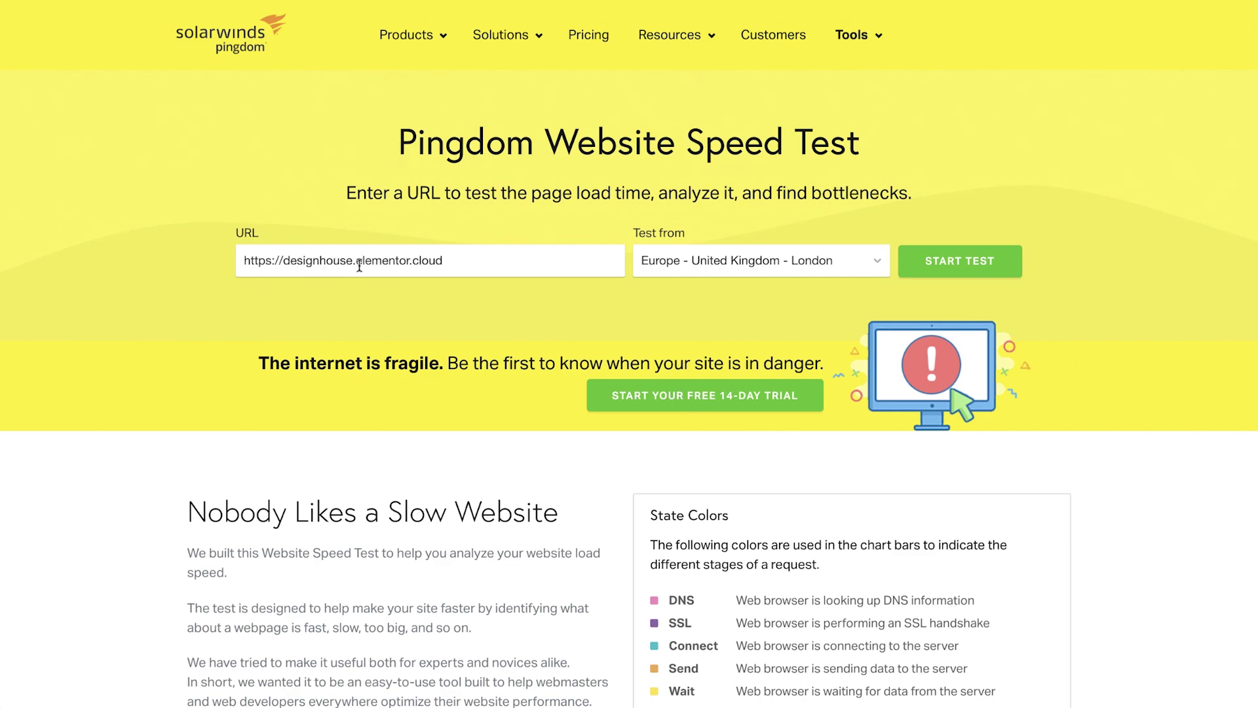
click(961, 262)
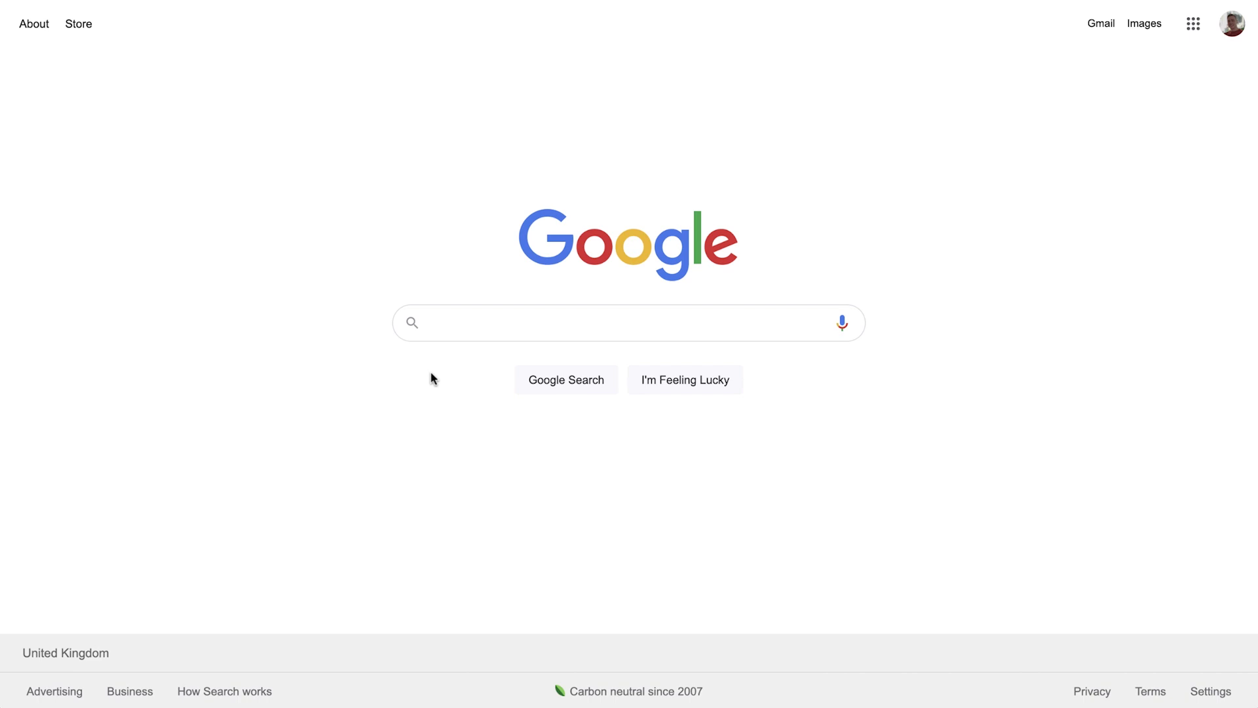
Step: Search Google for 'wp rocket', sign in at wp-rocket.me, and download the plugin zip
text(w)
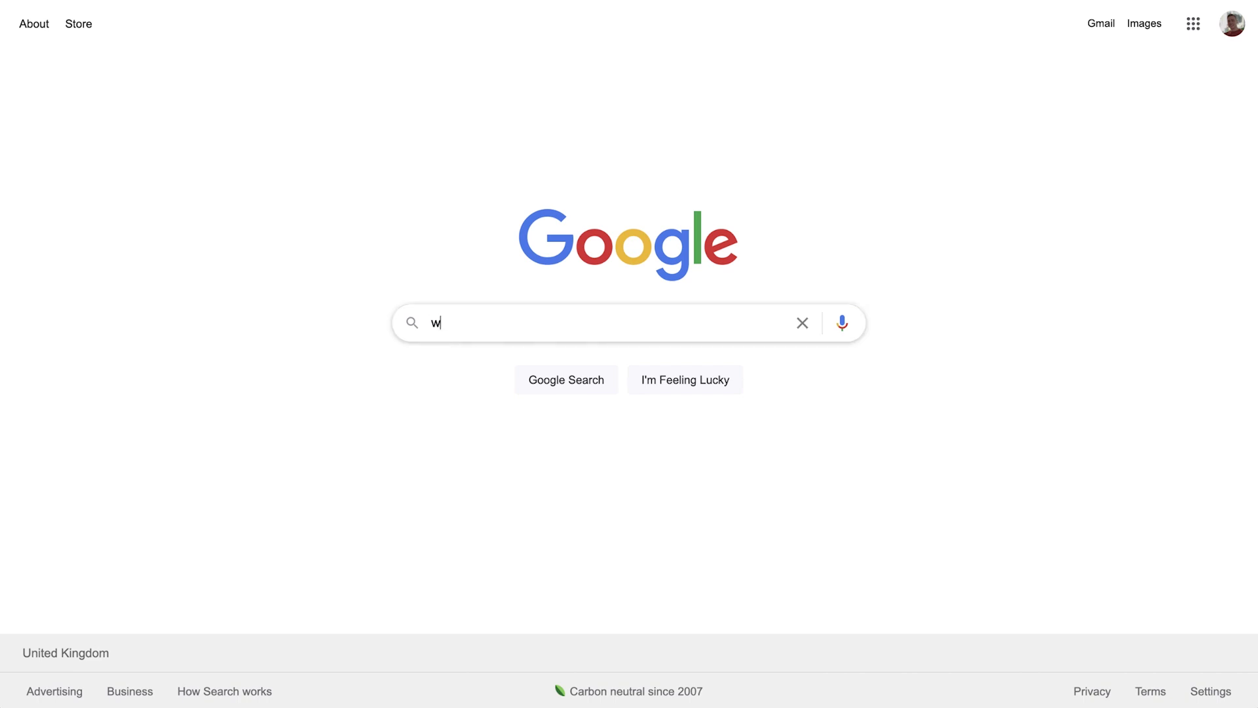
text(p rocket)
key(Return)
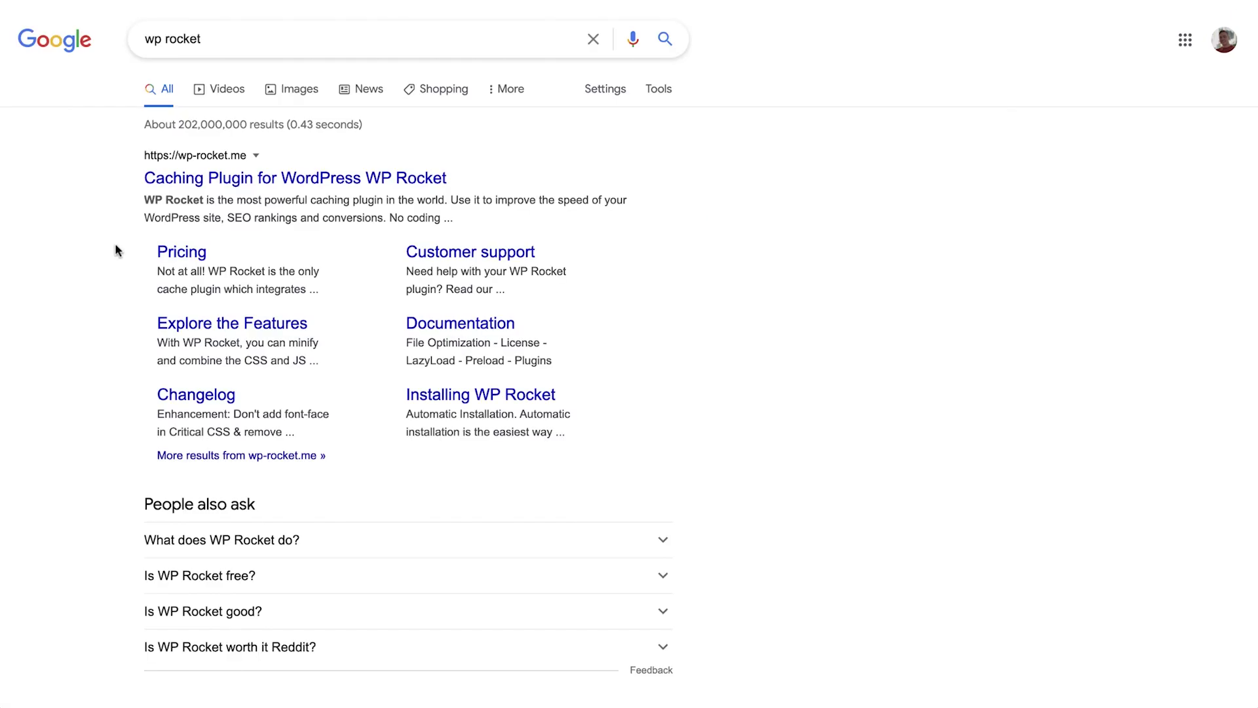
click(197, 186)
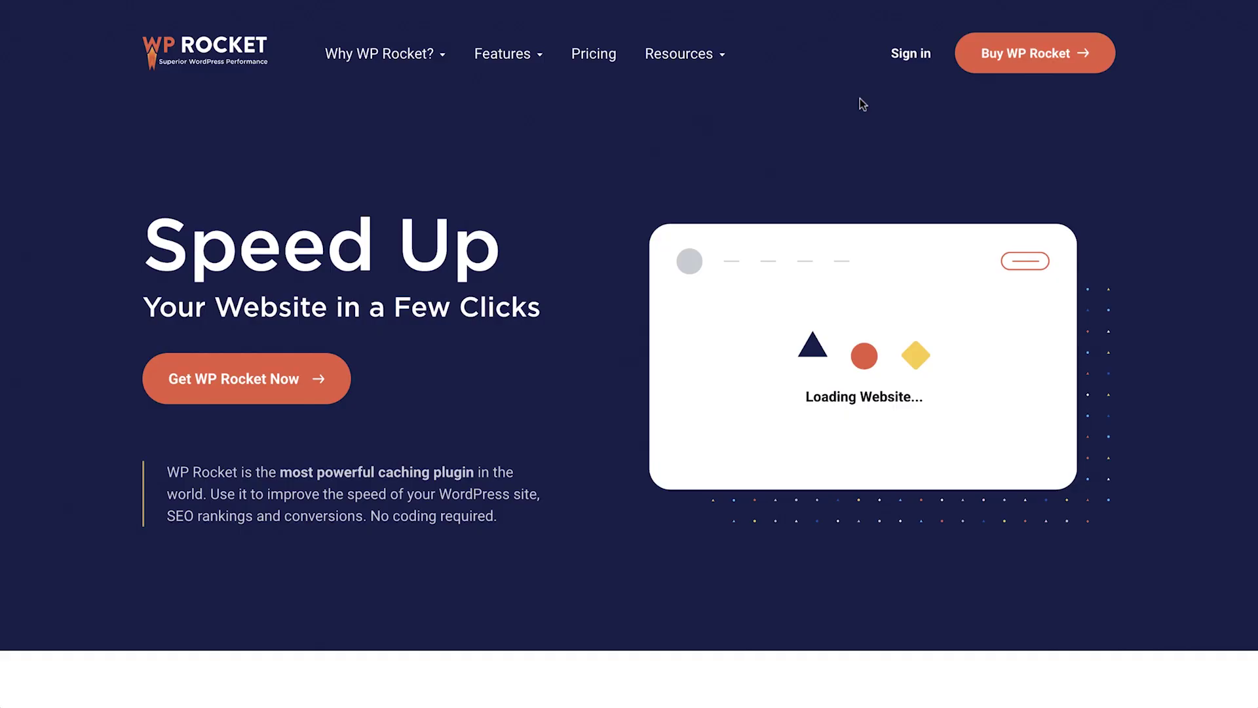
click(904, 63)
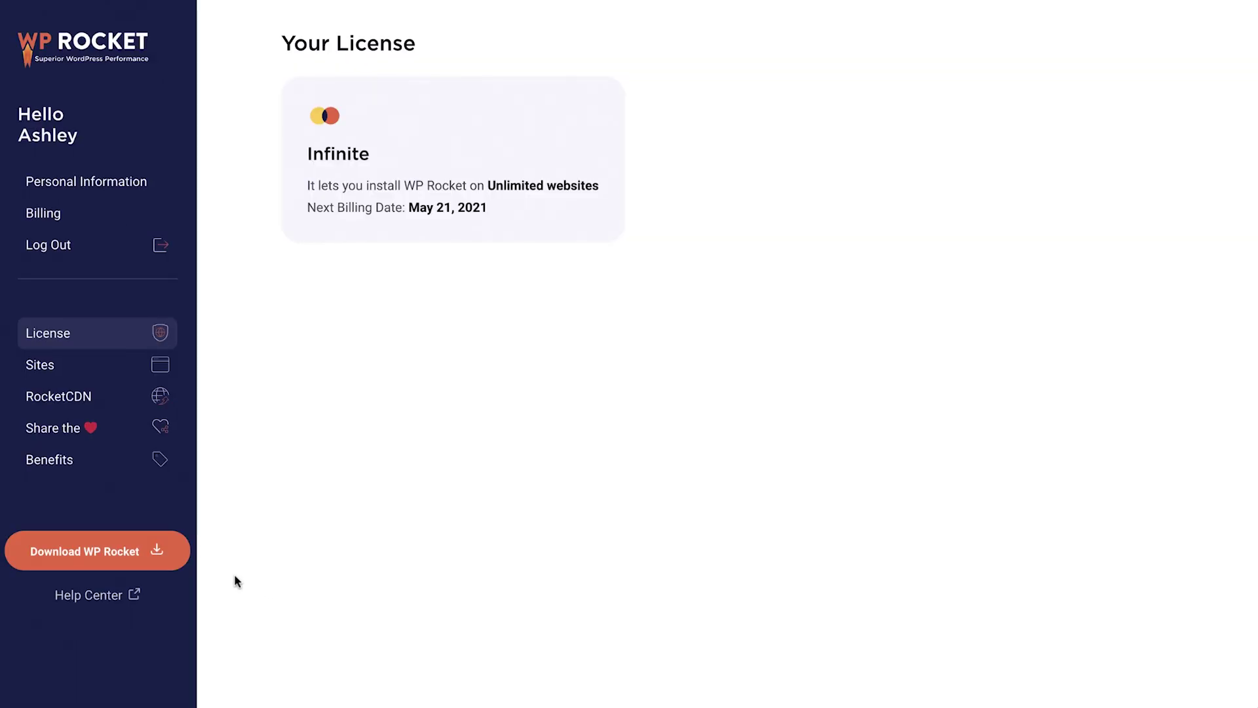
click(158, 558)
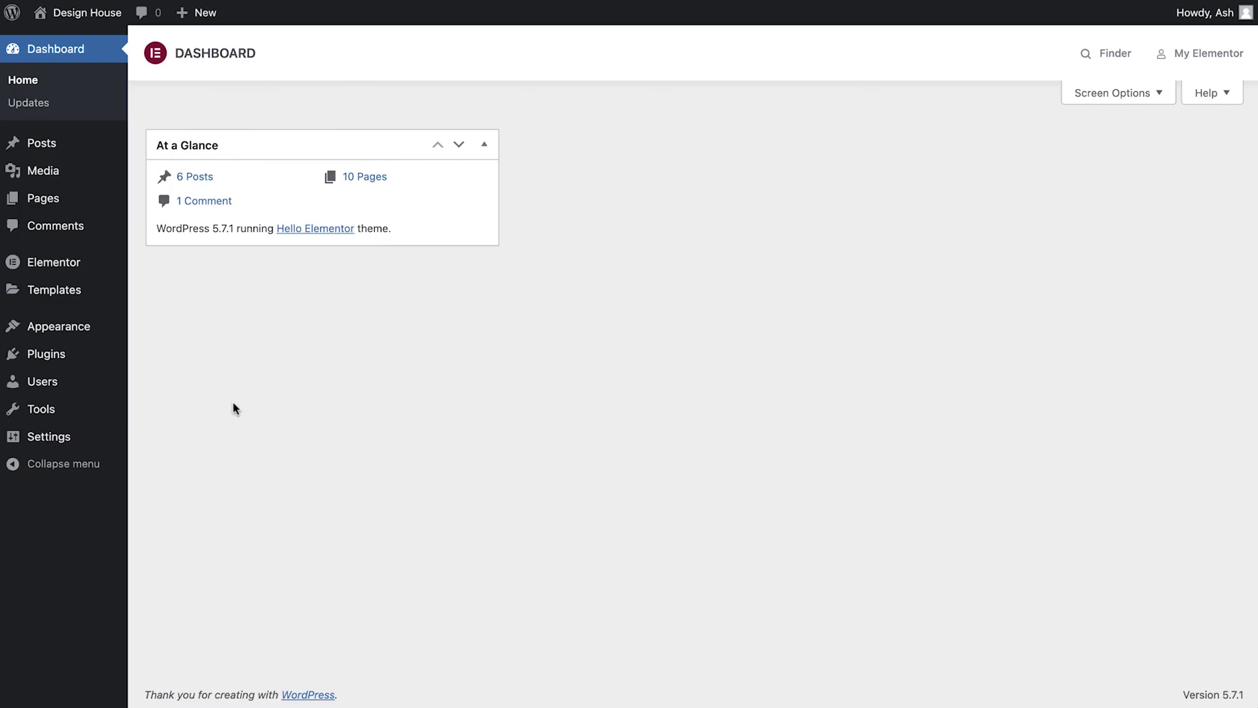
Step: Upload wp-rocket_3.8.8.zip via Upload Plugin, install it, and activate WP Rocket
mouse_move(105, 363)
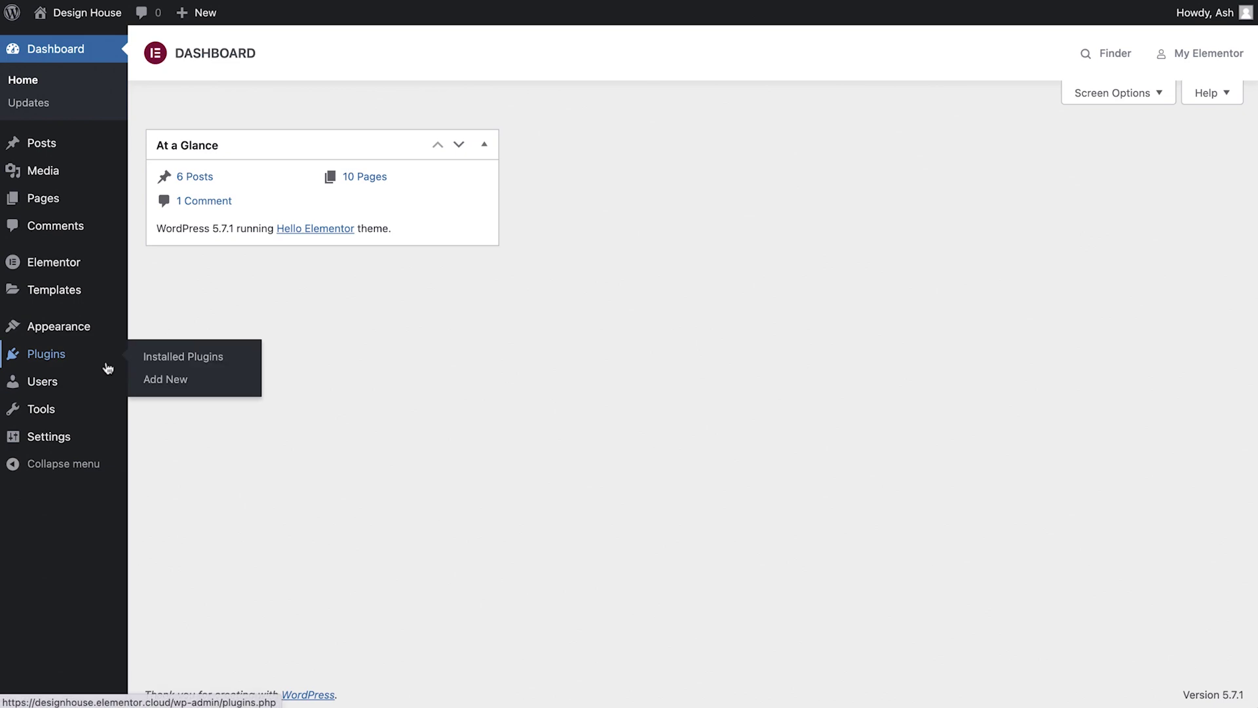
click(171, 385)
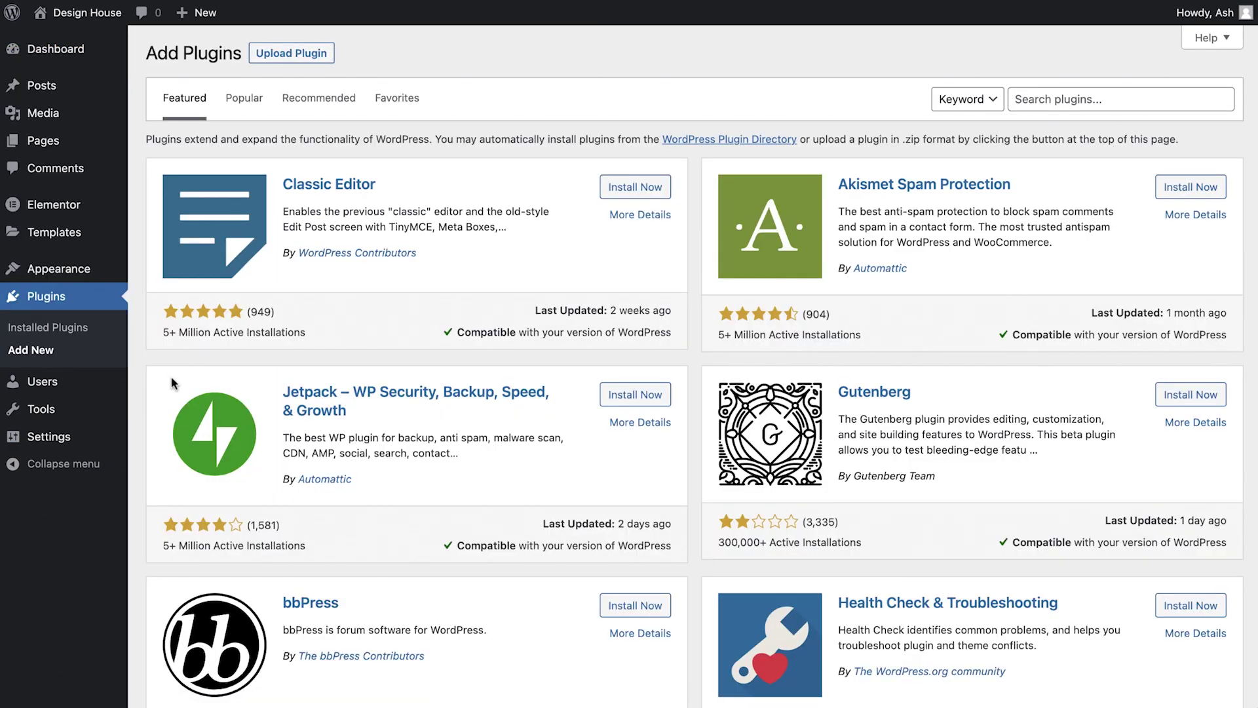
click(291, 54)
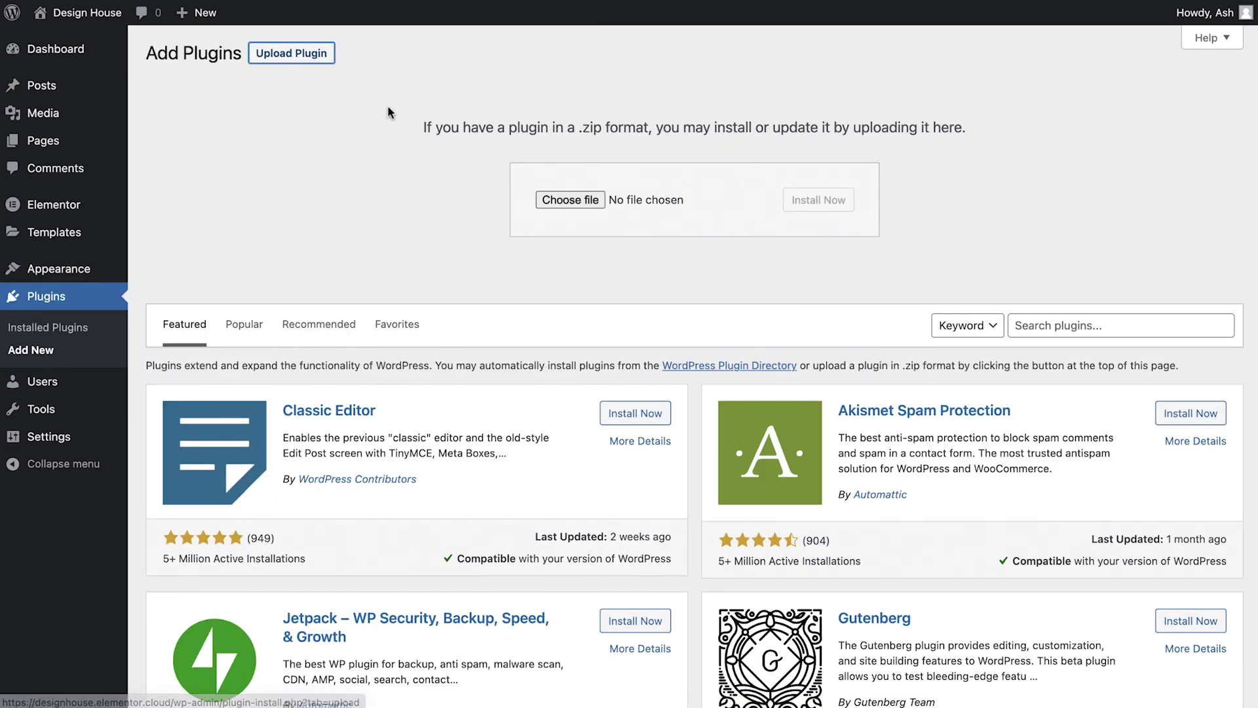
click(570, 200)
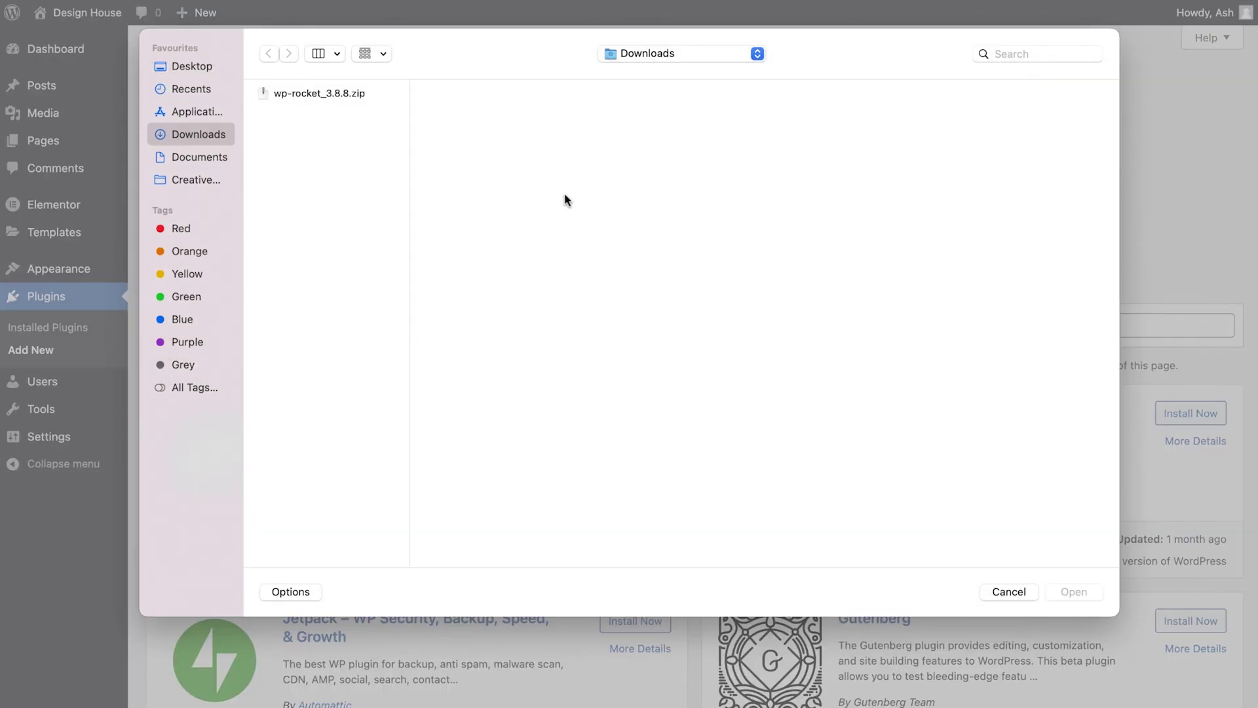
double_click(331, 95)
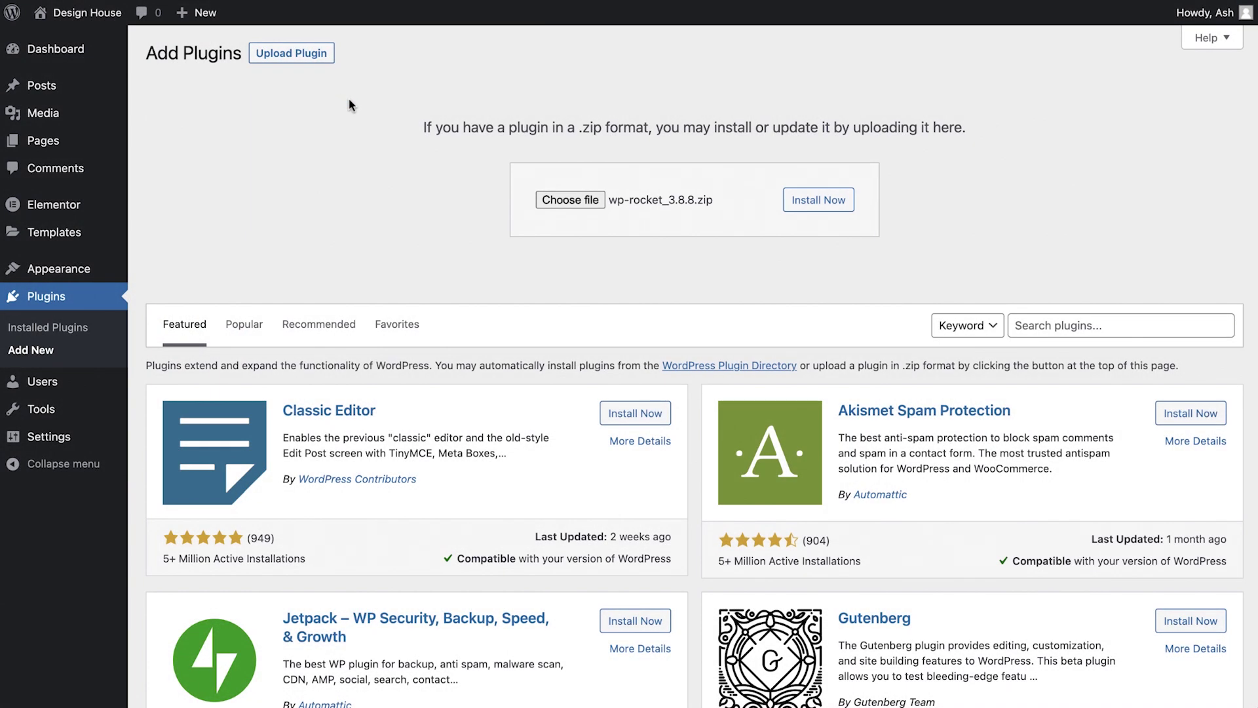
click(817, 206)
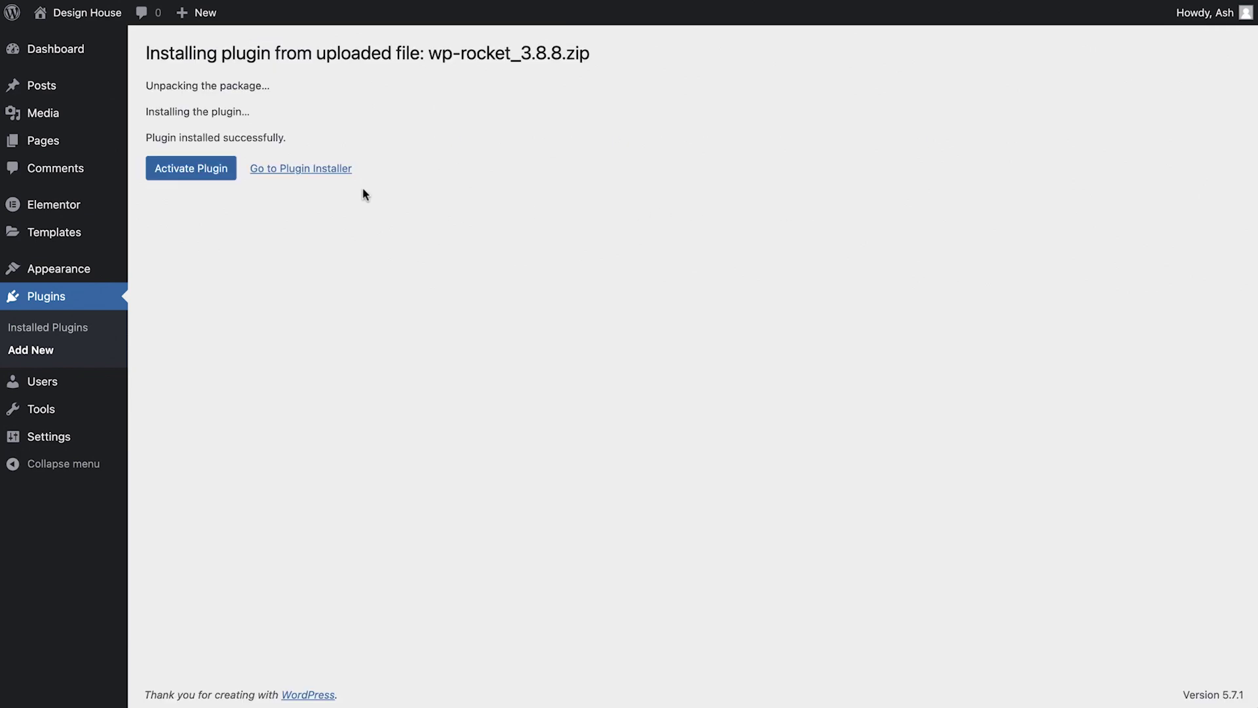
click(191, 174)
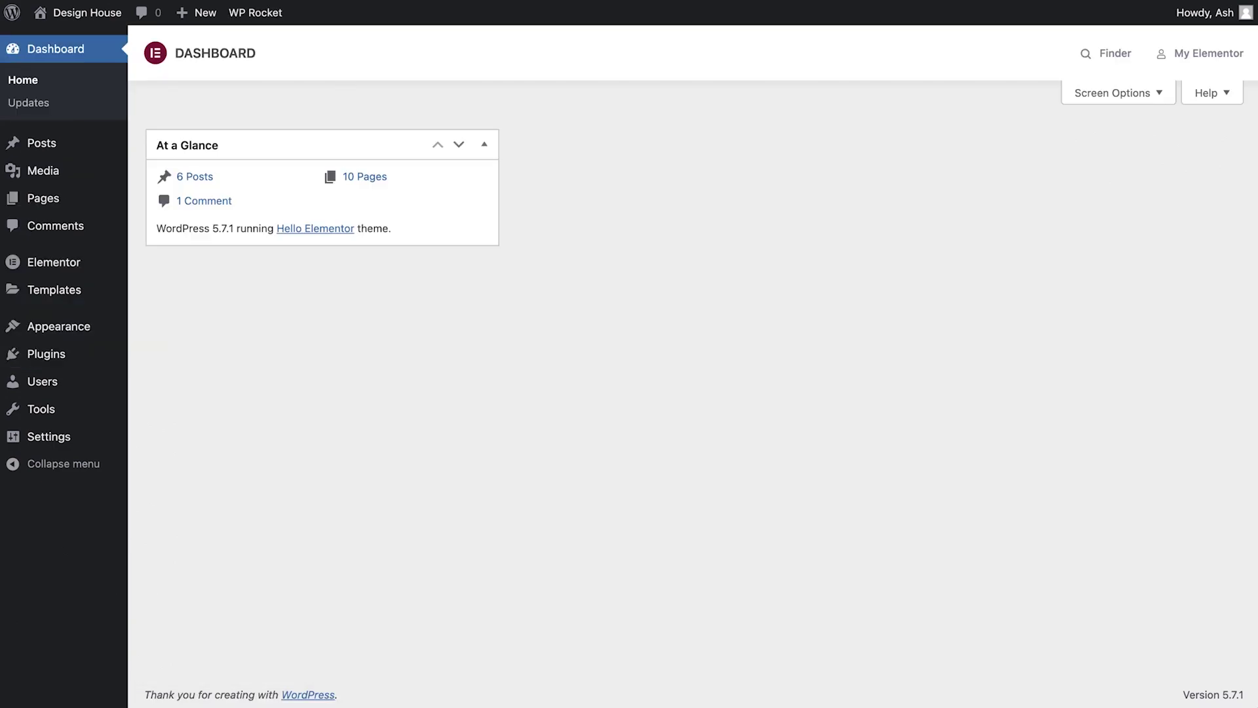
Step: Check the WP Rocket menu in the admin bar
mouse_move(281, 16)
Step: Open Settings > WP Rocket from the admin sidebar
mouse_move(105, 435)
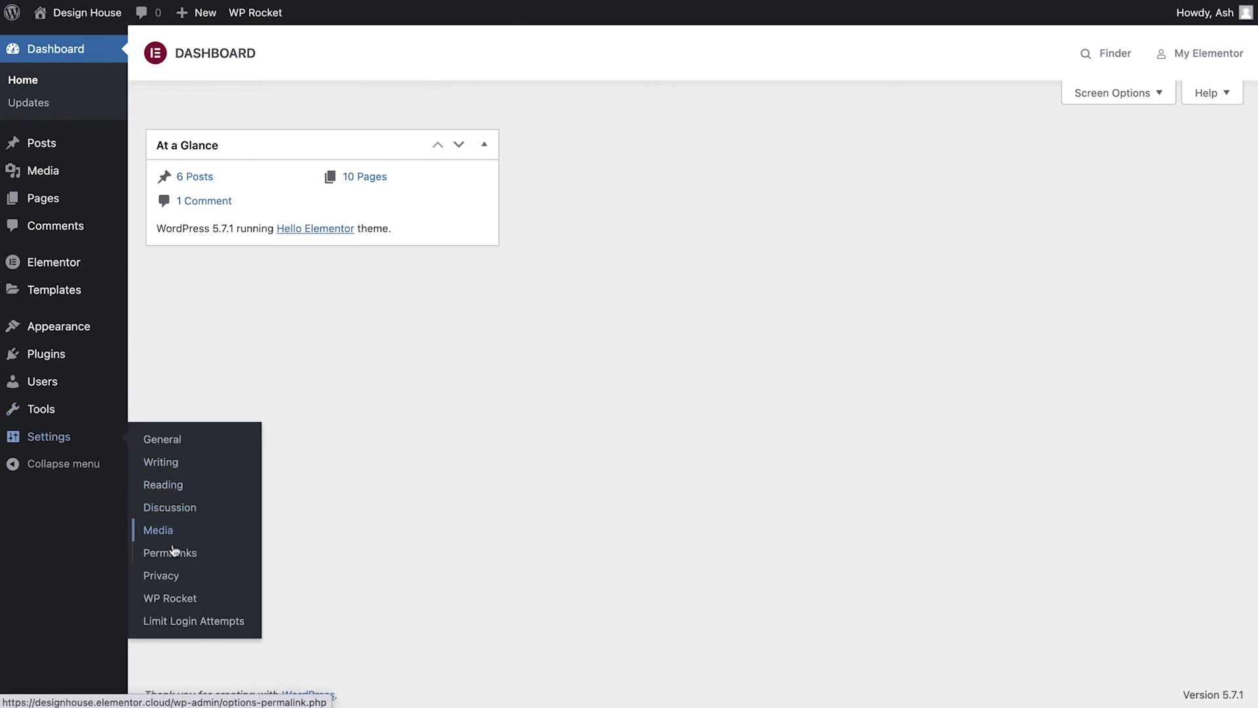
click(176, 601)
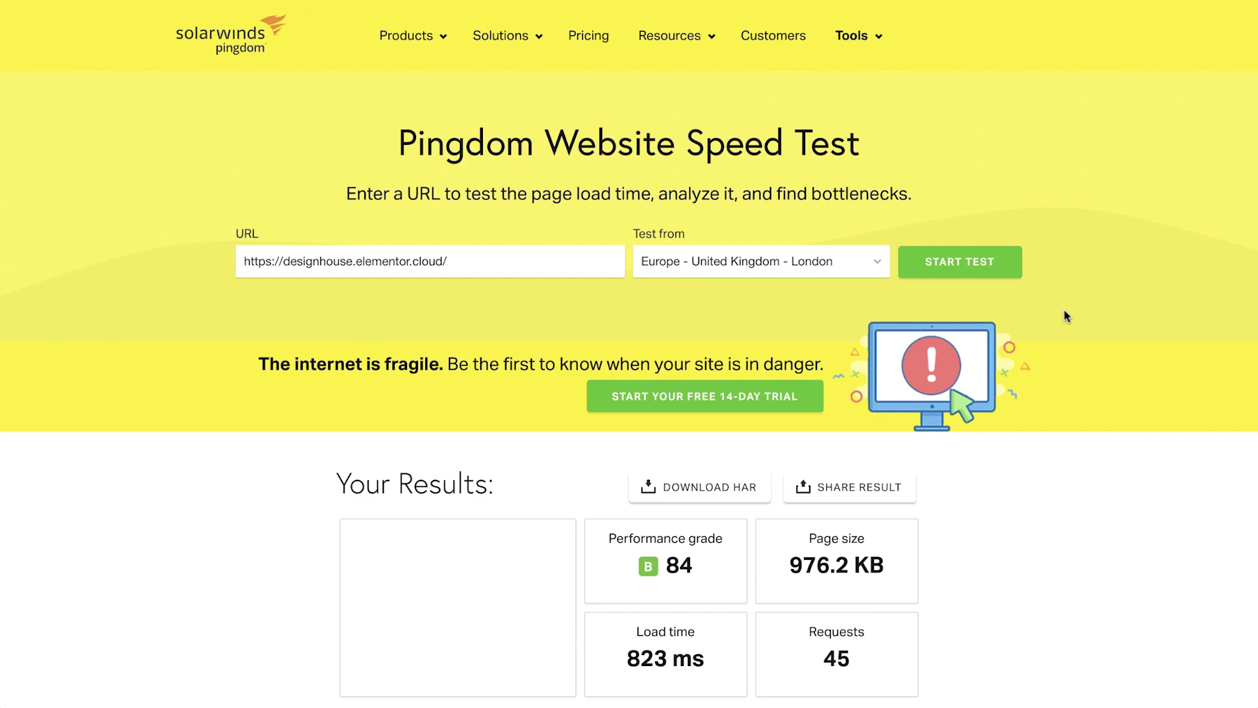
Step: Rerun the Pingdom speed test on the site
click(961, 265)
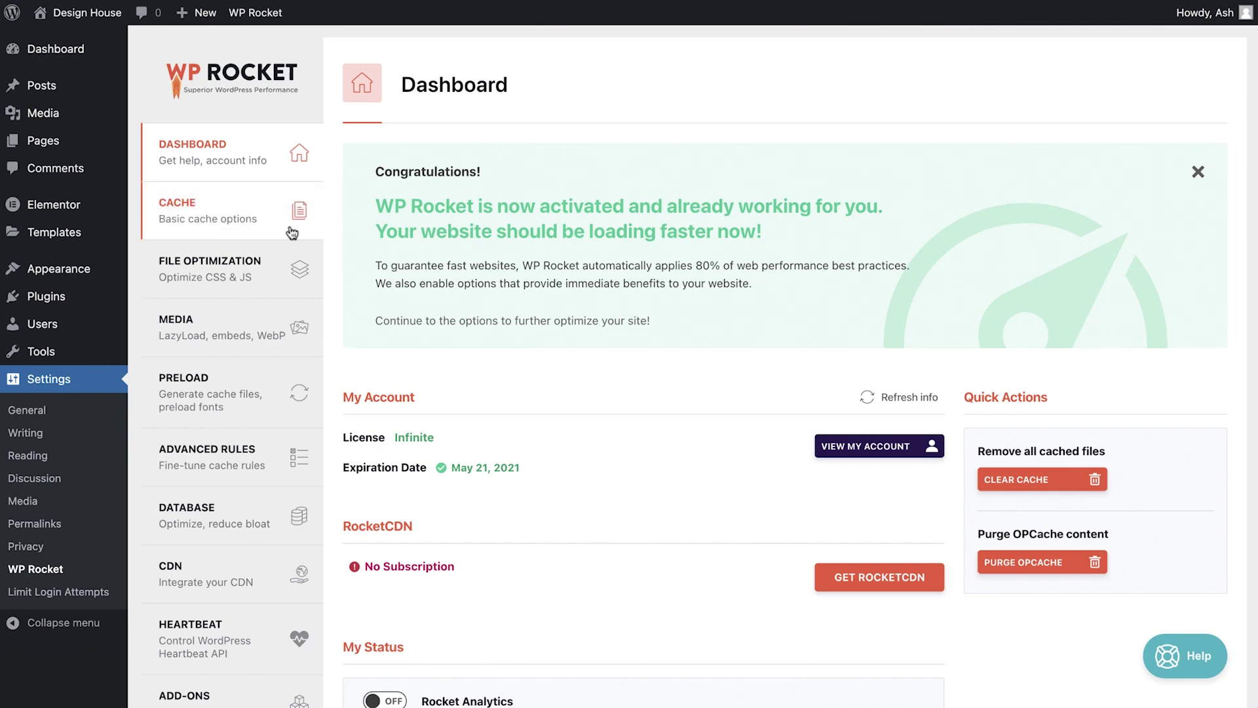
Step: Review Mobile Cache and the 10-hour Cache Lifespan in WP Rocket's Cache tab, then save
click(247, 218)
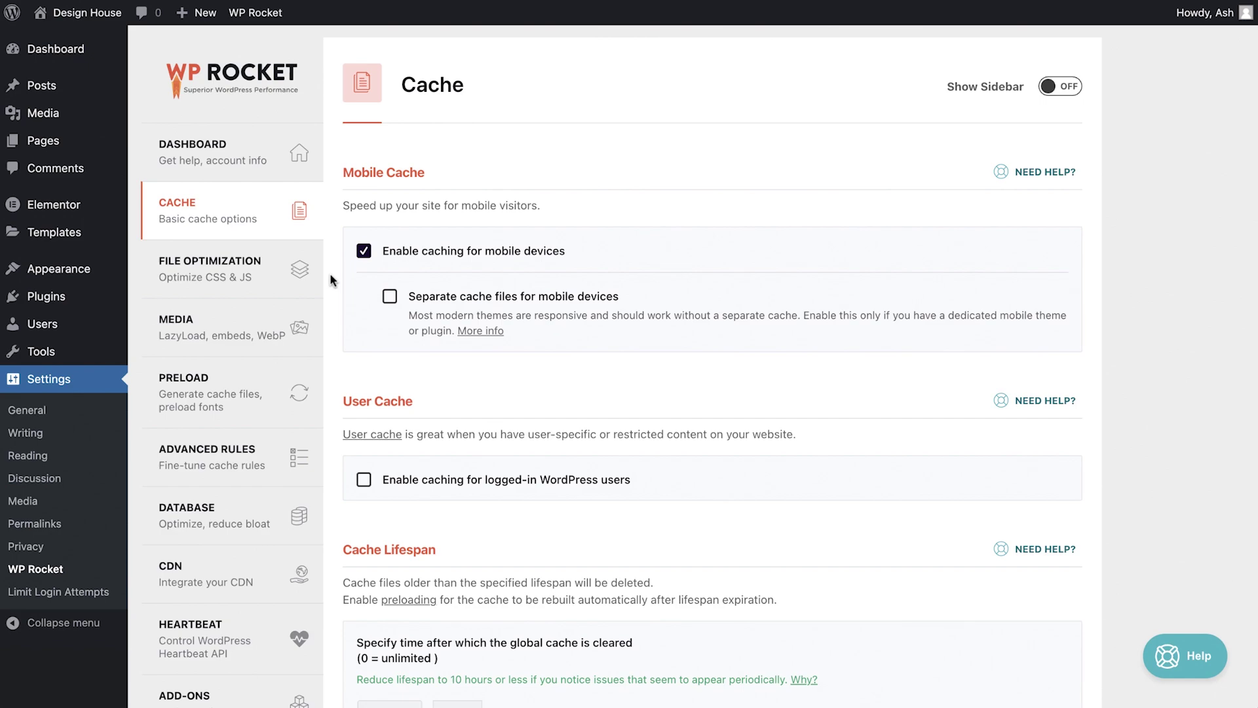
scroll(331, 280, down, 3)
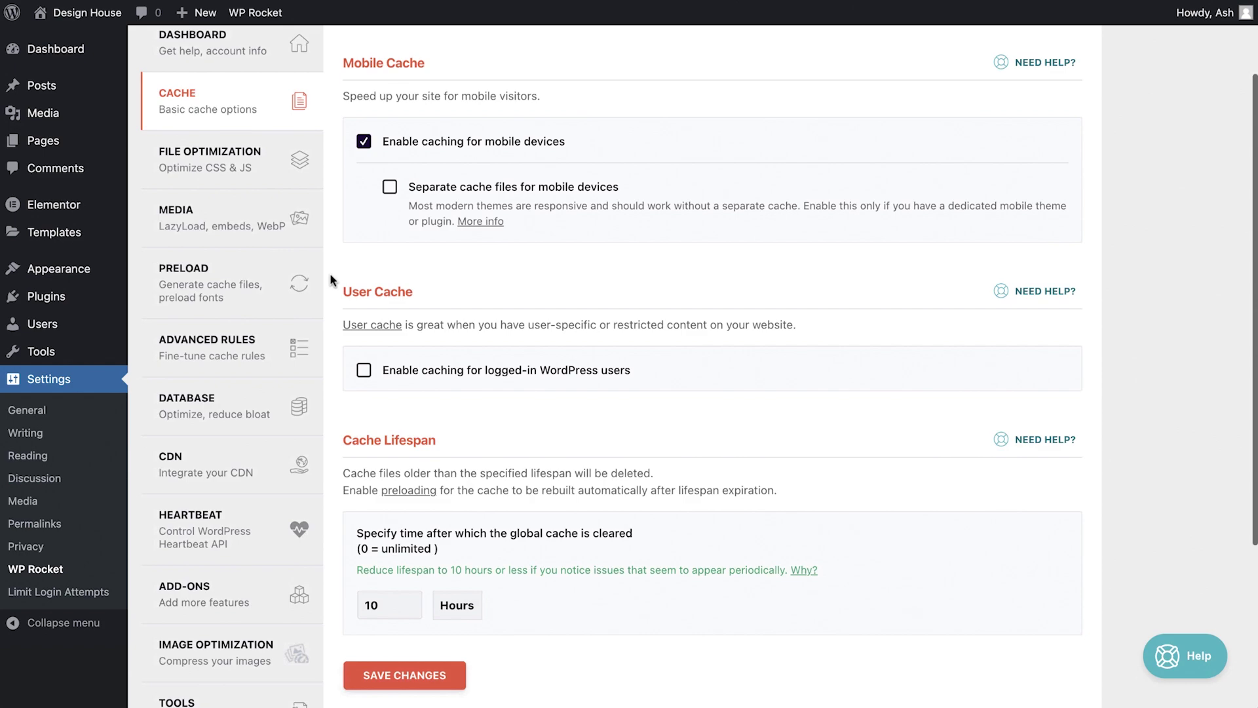
scroll(330, 280, down, 4)
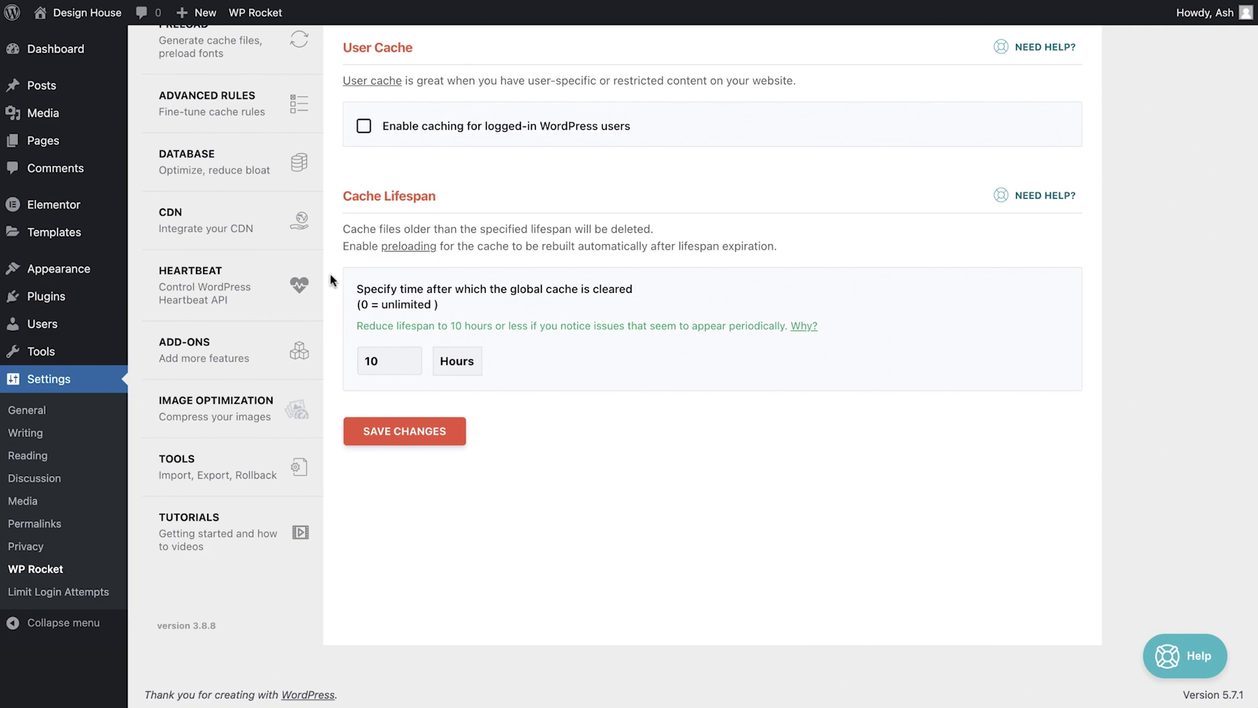
click(396, 437)
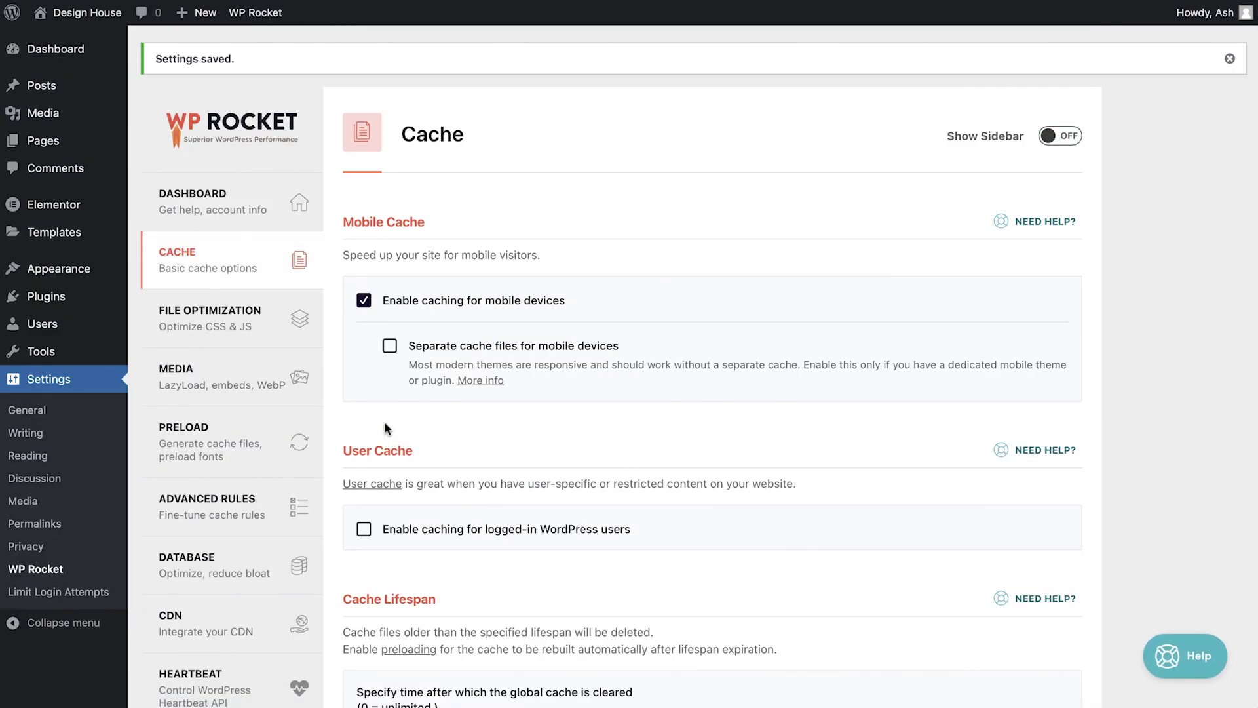
Step: Open WP Rocket's File Optimization page for the CSS and JavaScript settings
click(249, 327)
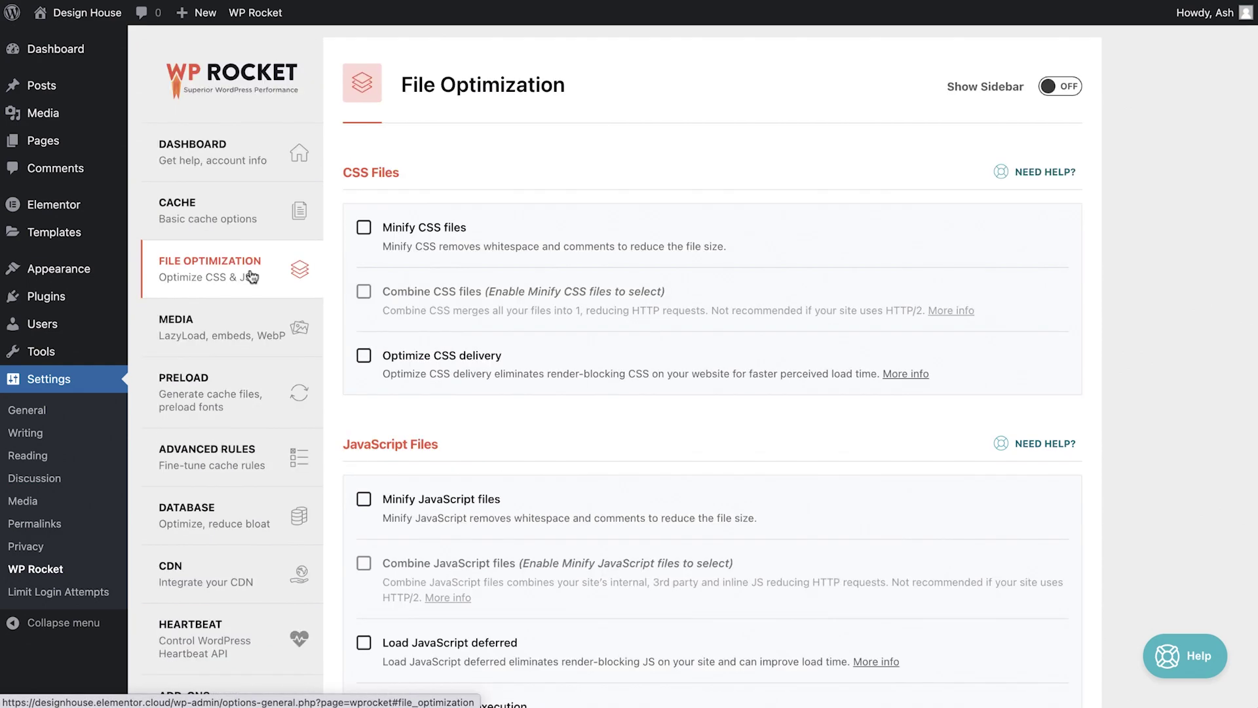
Step: Enable Minify CSS files in WP Rocket and confirm Activate Minify CSS
click(364, 231)
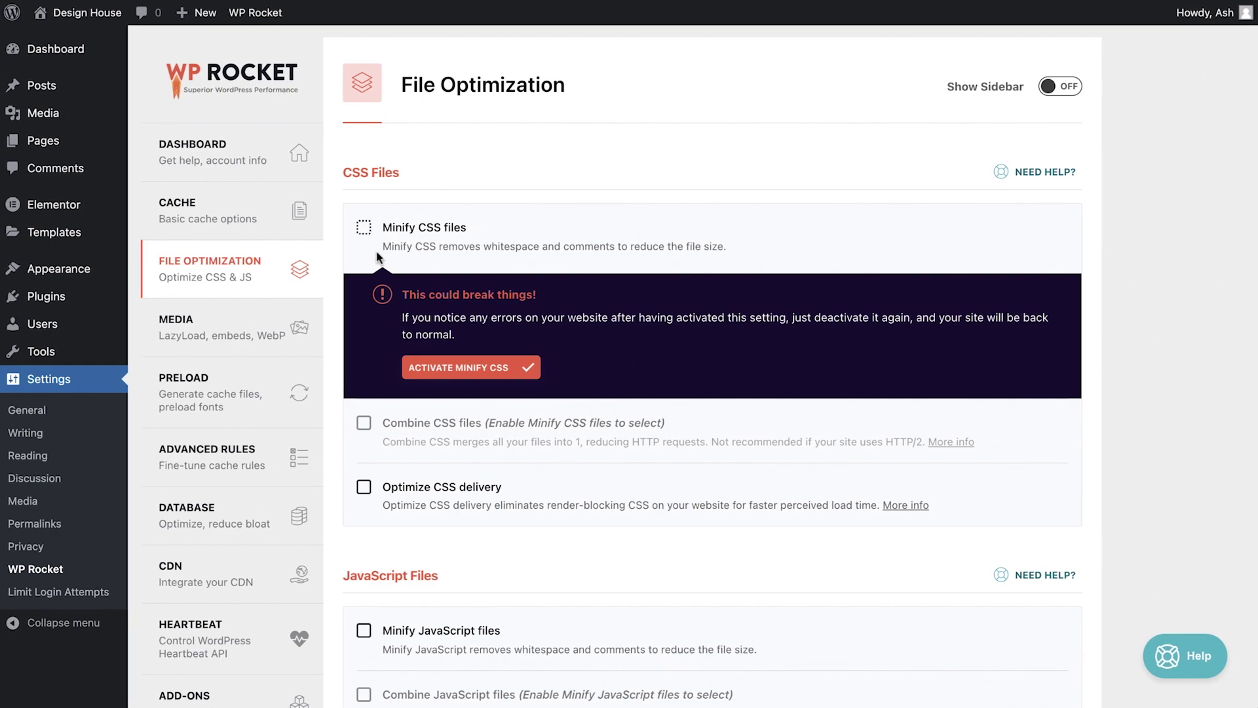
click(462, 366)
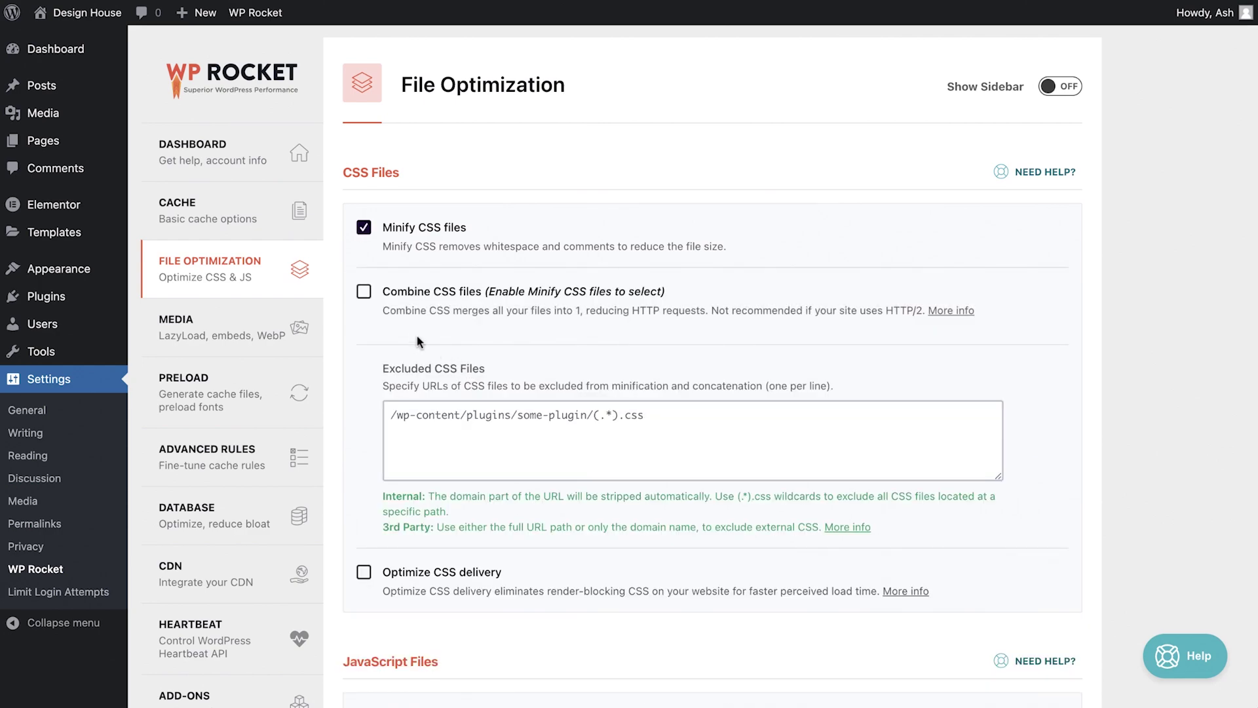
Step: Enable Combine CSS files and Optimize CSS delivery, then save the file optimization settings
click(364, 296)
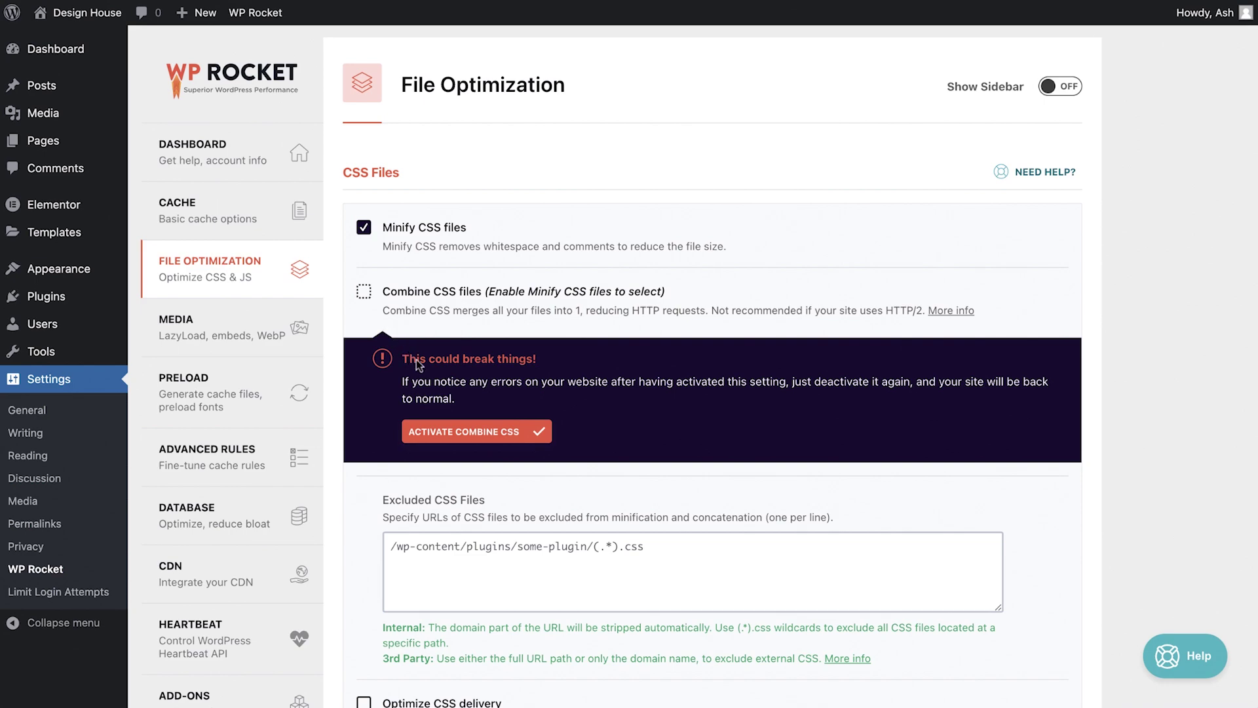
click(476, 431)
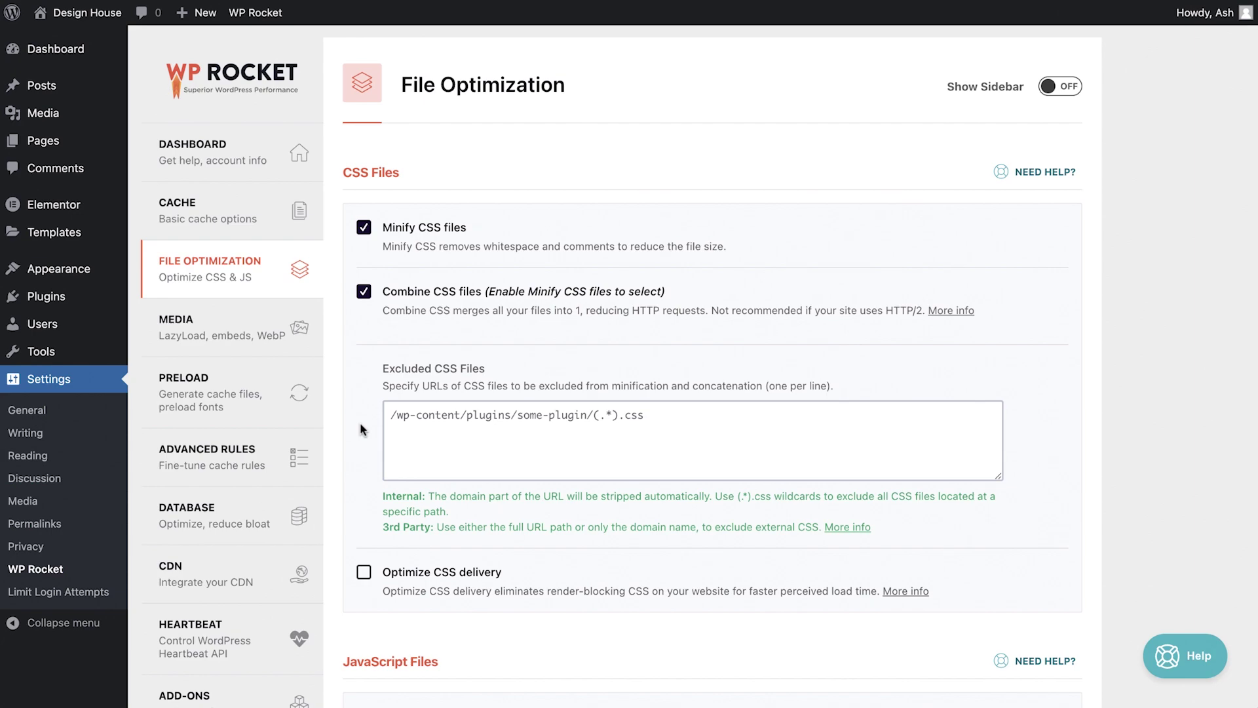
click(364, 573)
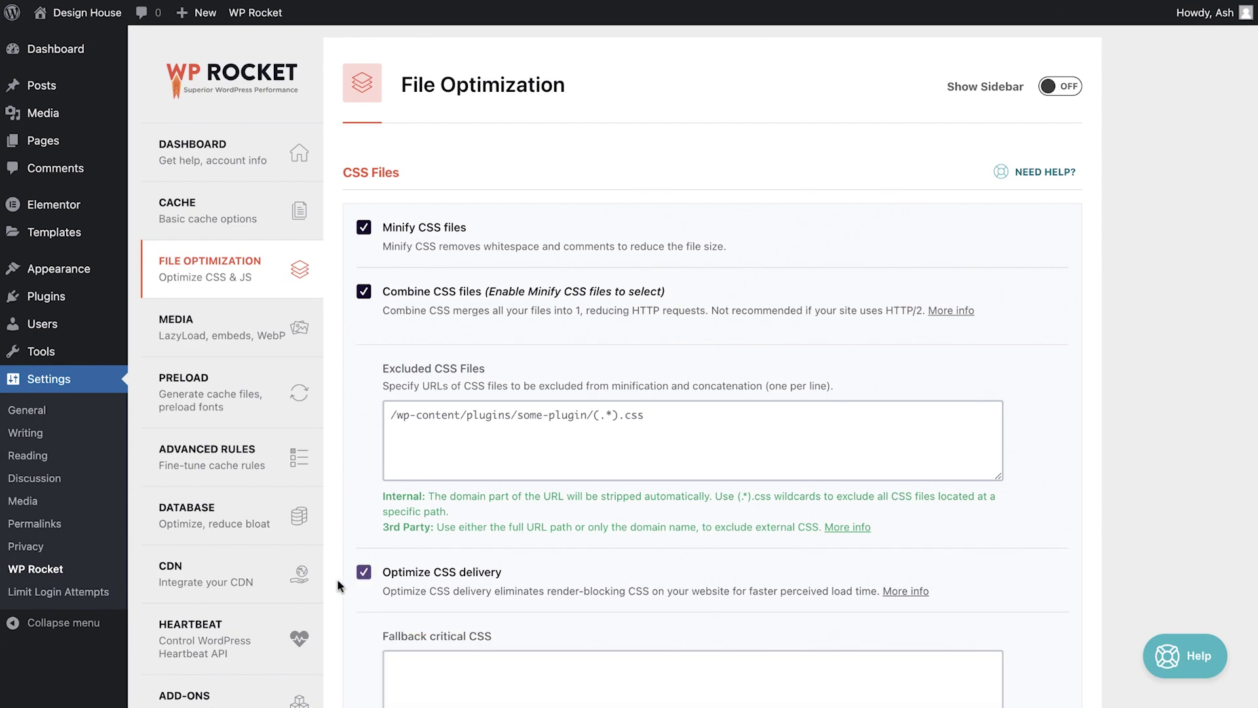
scroll(333, 588, down, 12)
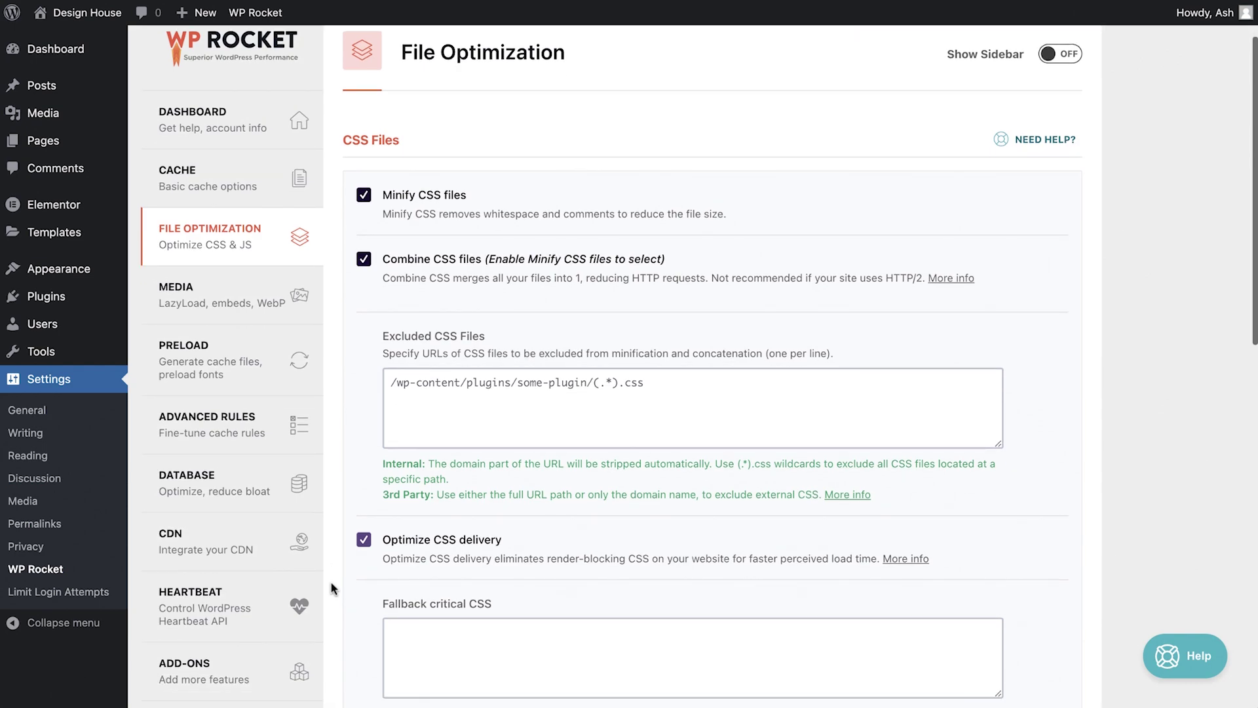
scroll(333, 588, down, 2)
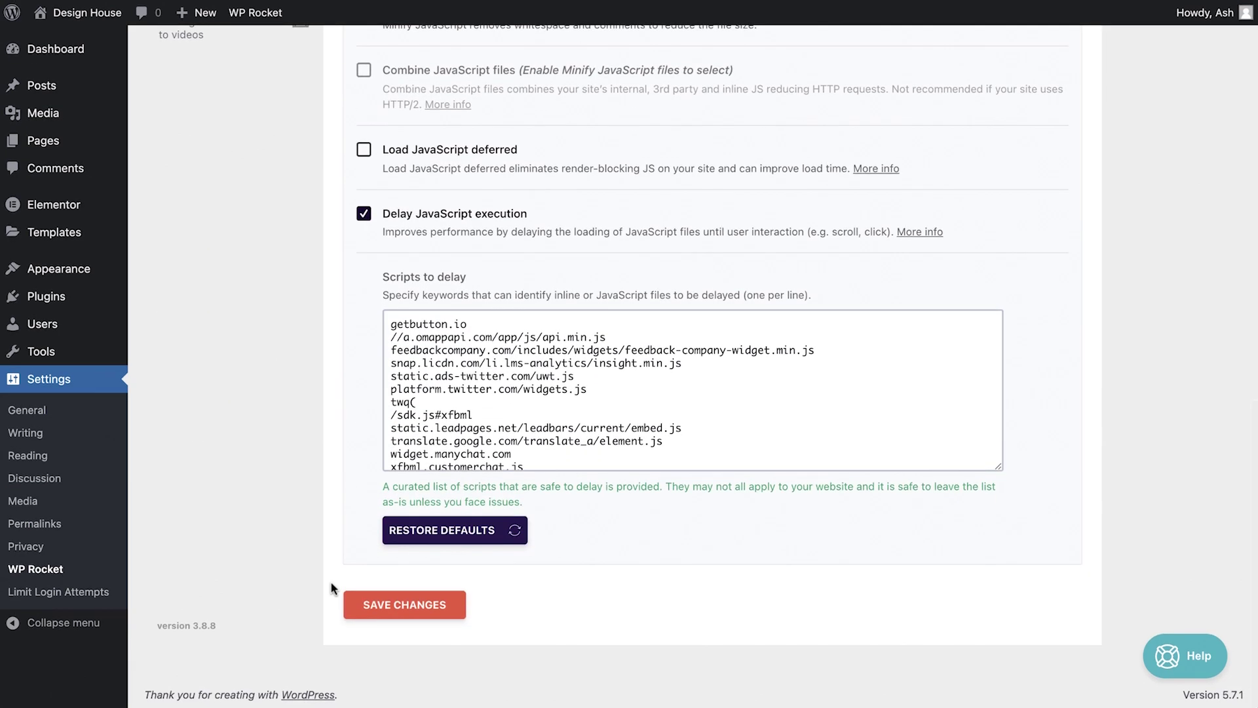
click(404, 607)
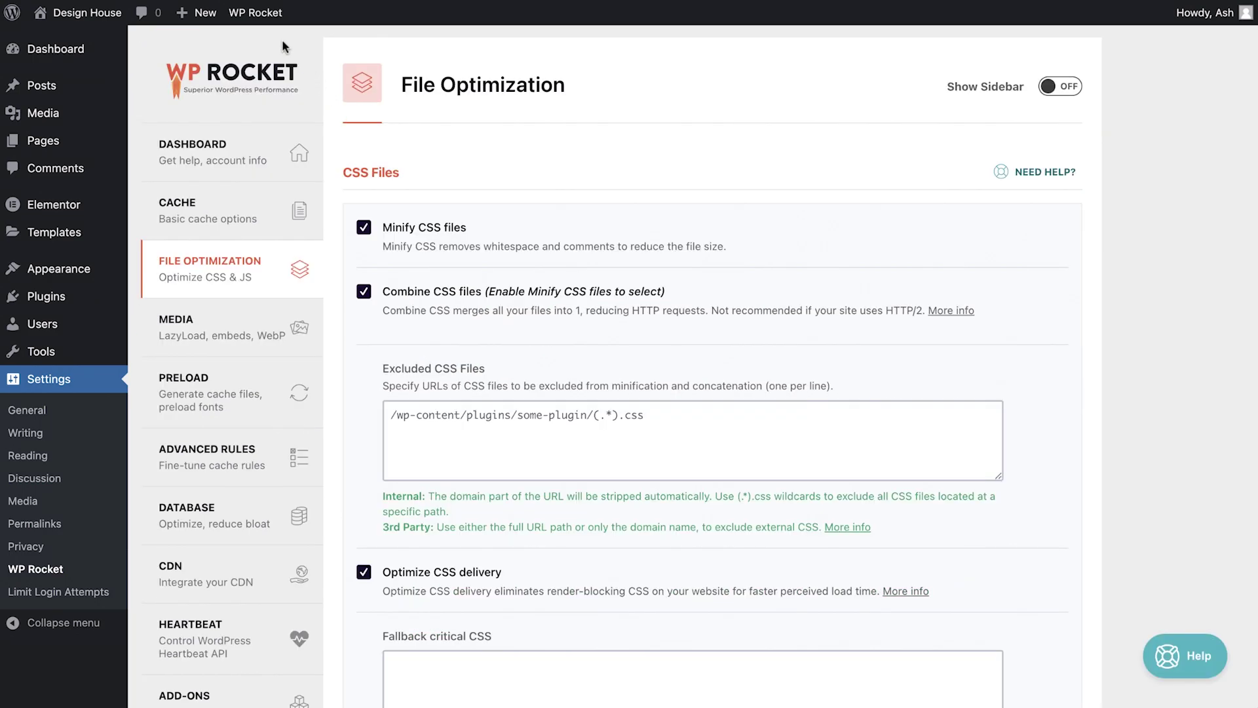
Step: Clear all WP Rocket cached files from the admin bar and scroll through the result
mouse_move(270, 20)
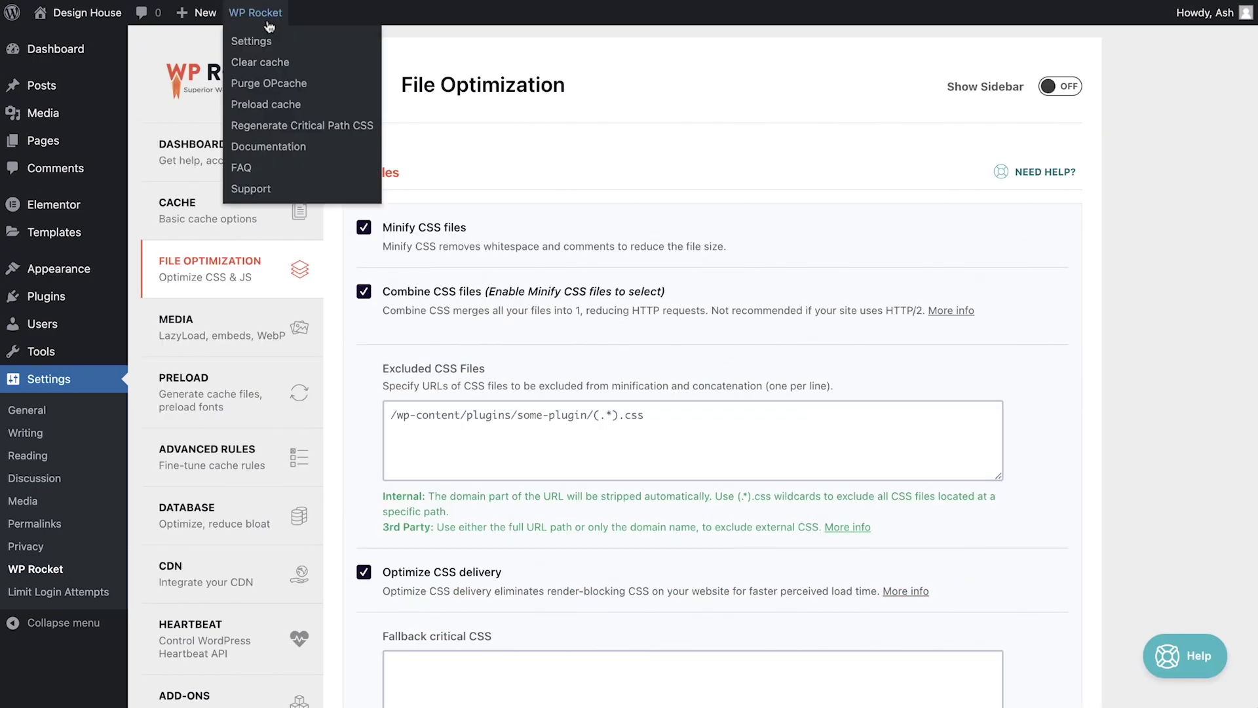
click(288, 67)
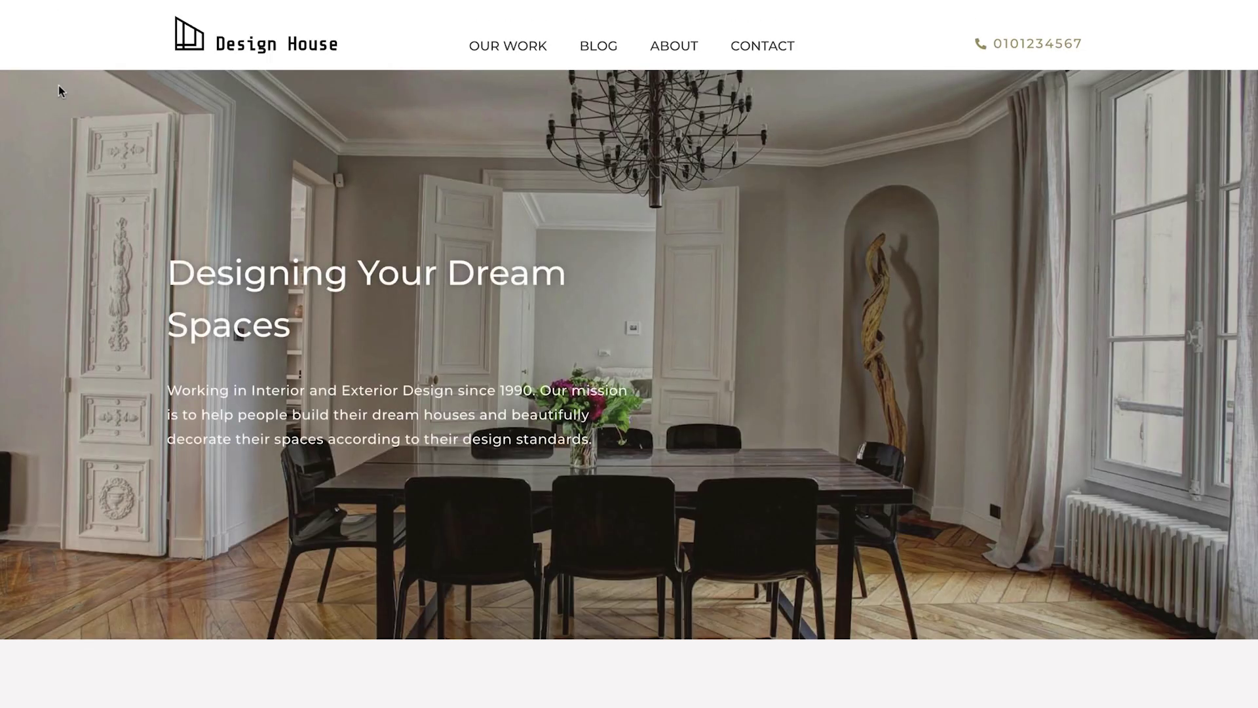
scroll(57, 85, down, 5)
scroll(58, 85, down, 9)
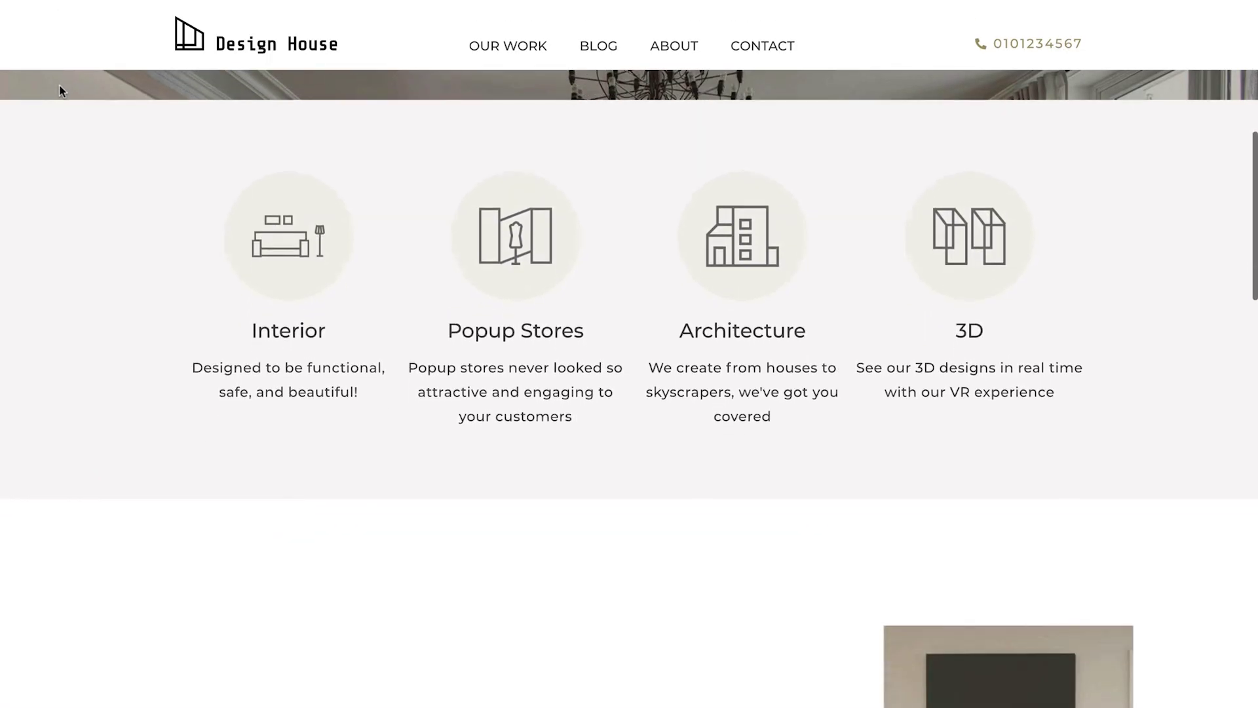
scroll(60, 91, down, 9)
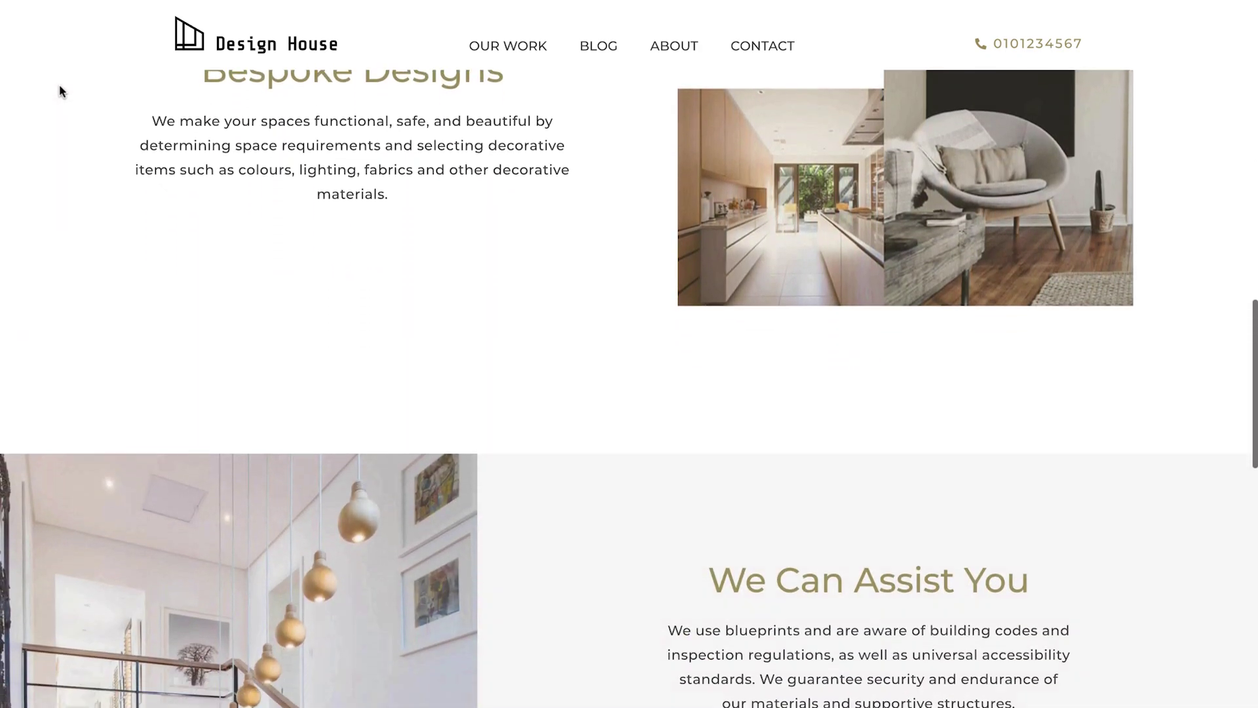
scroll(61, 91, down, 6)
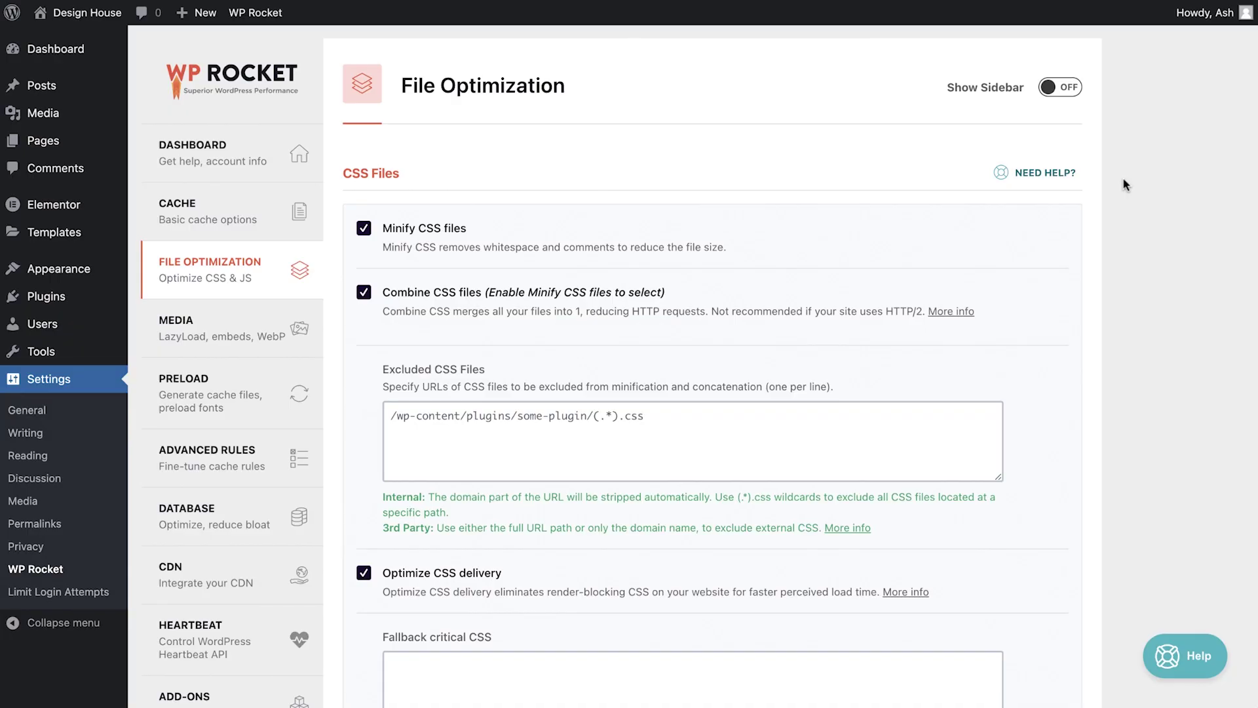
Step: Turn on Minify JavaScript files and confirm the activation warning
scroll(1126, 185, down, 5)
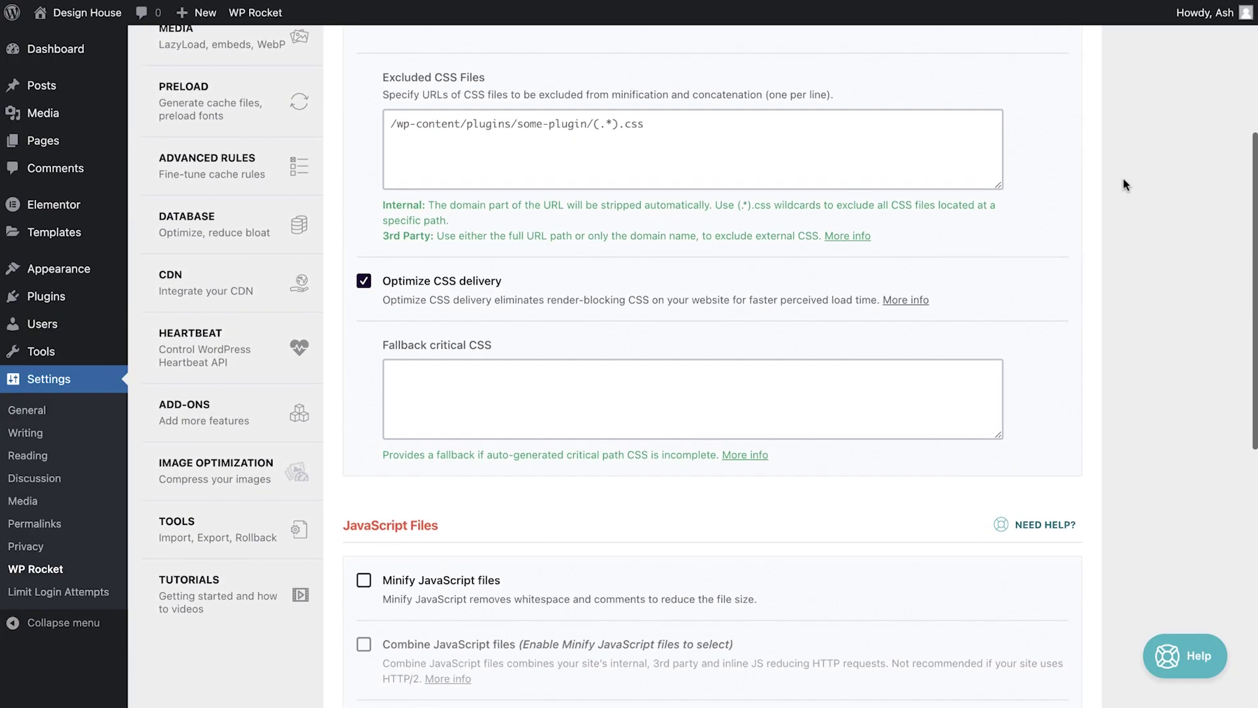
scroll(1125, 185, down, 5)
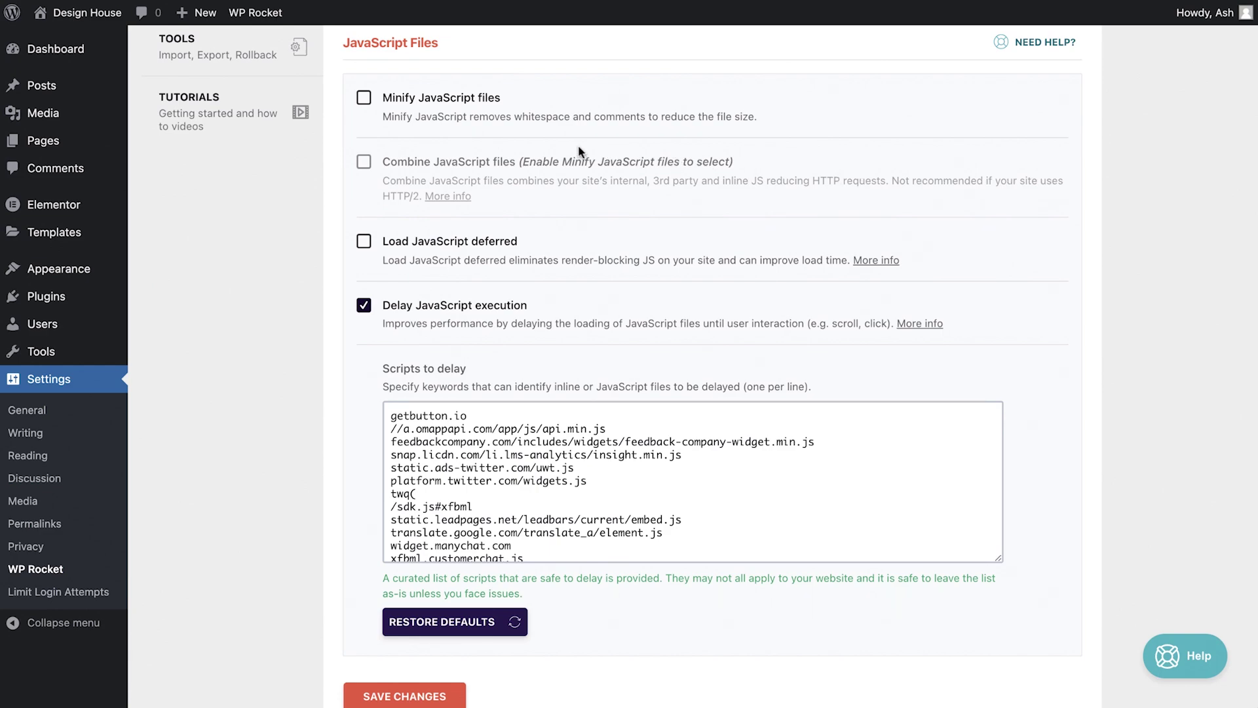
click(363, 99)
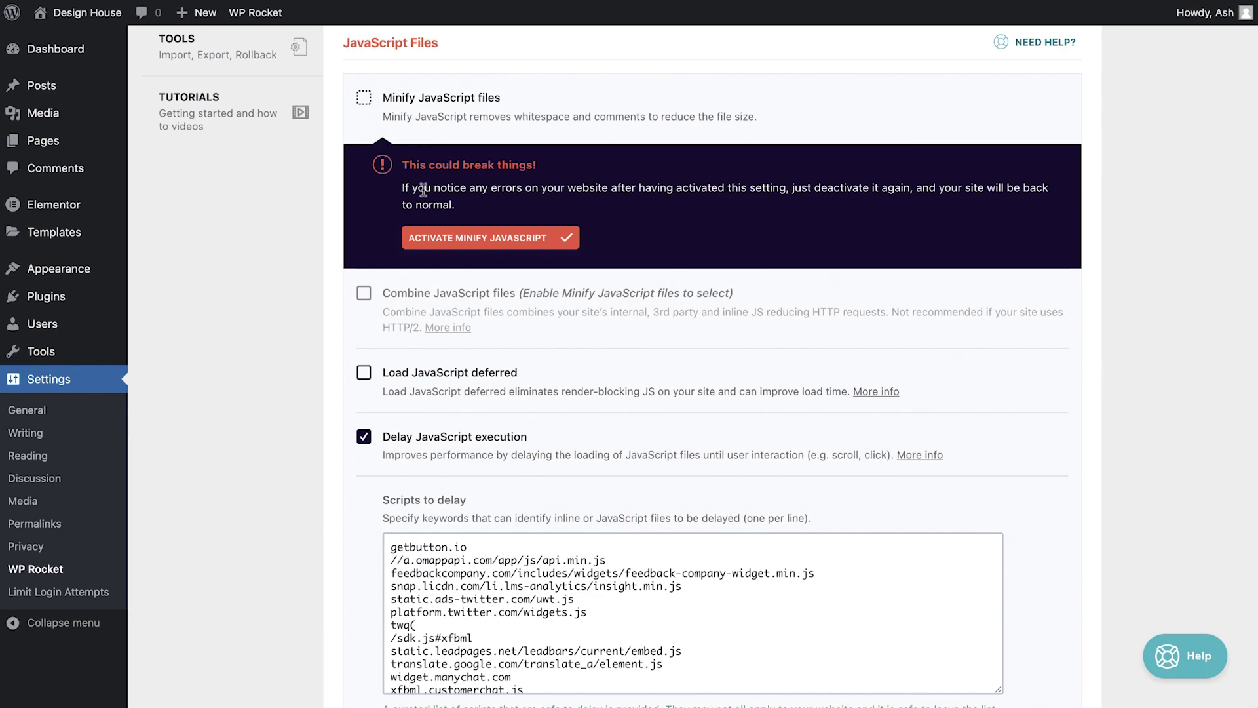
click(468, 243)
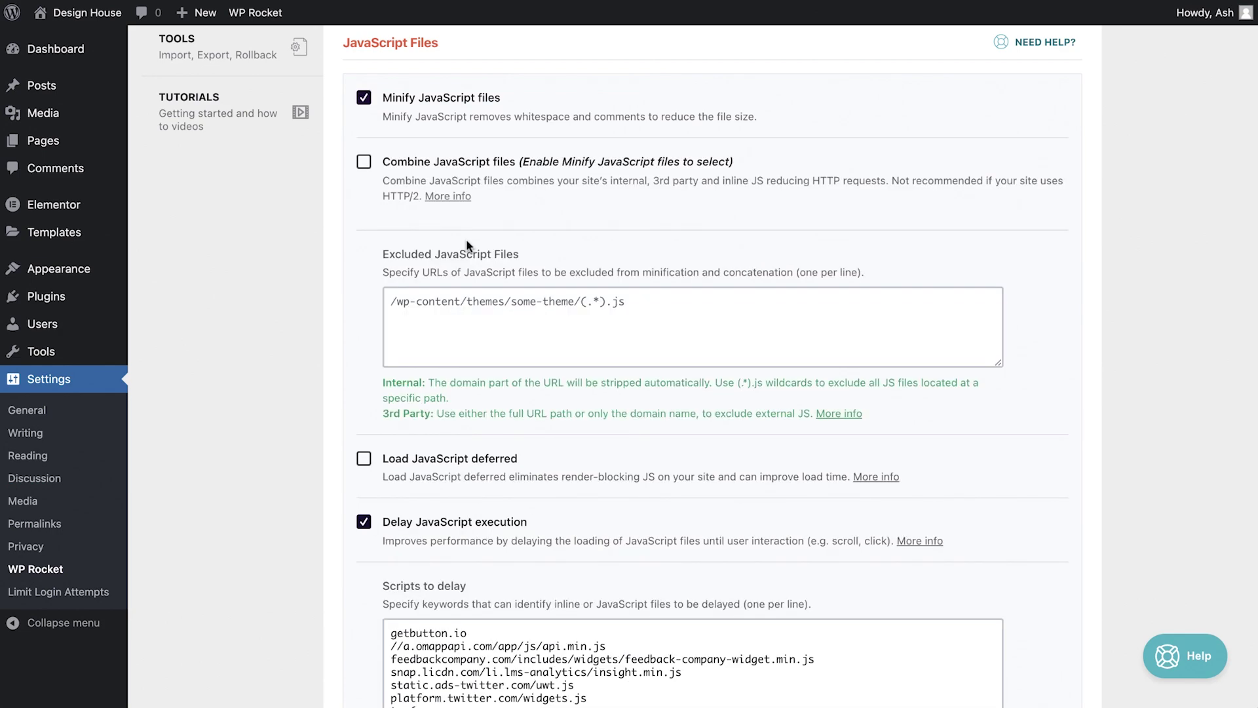
Step: Enable Combine JavaScript files with confirmation, then tick Load JavaScript deferred
click(363, 165)
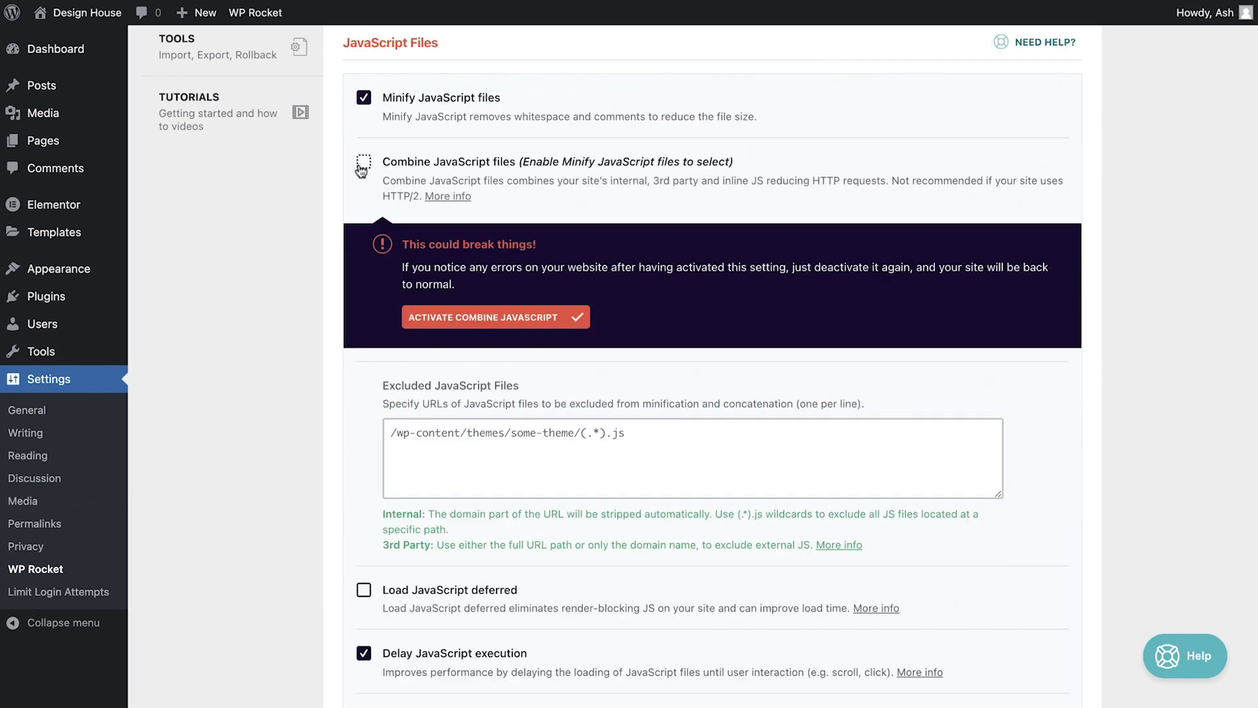
click(496, 320)
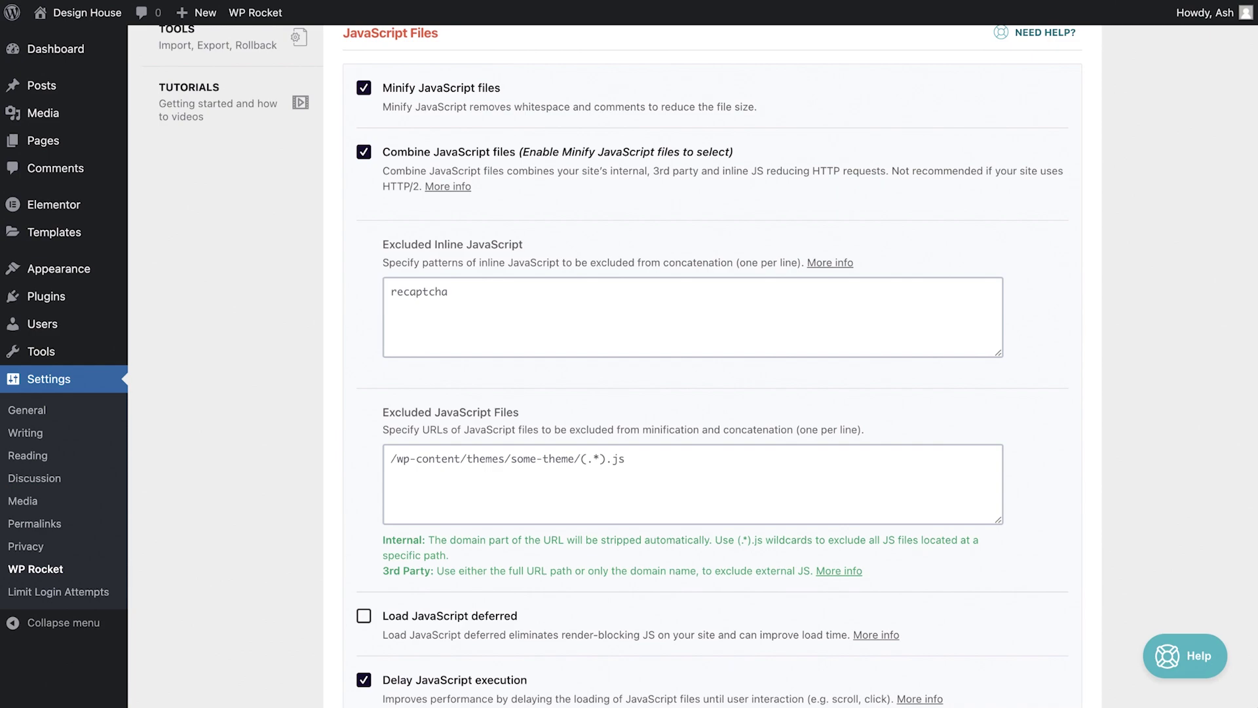
scroll(333, 256, down, 5)
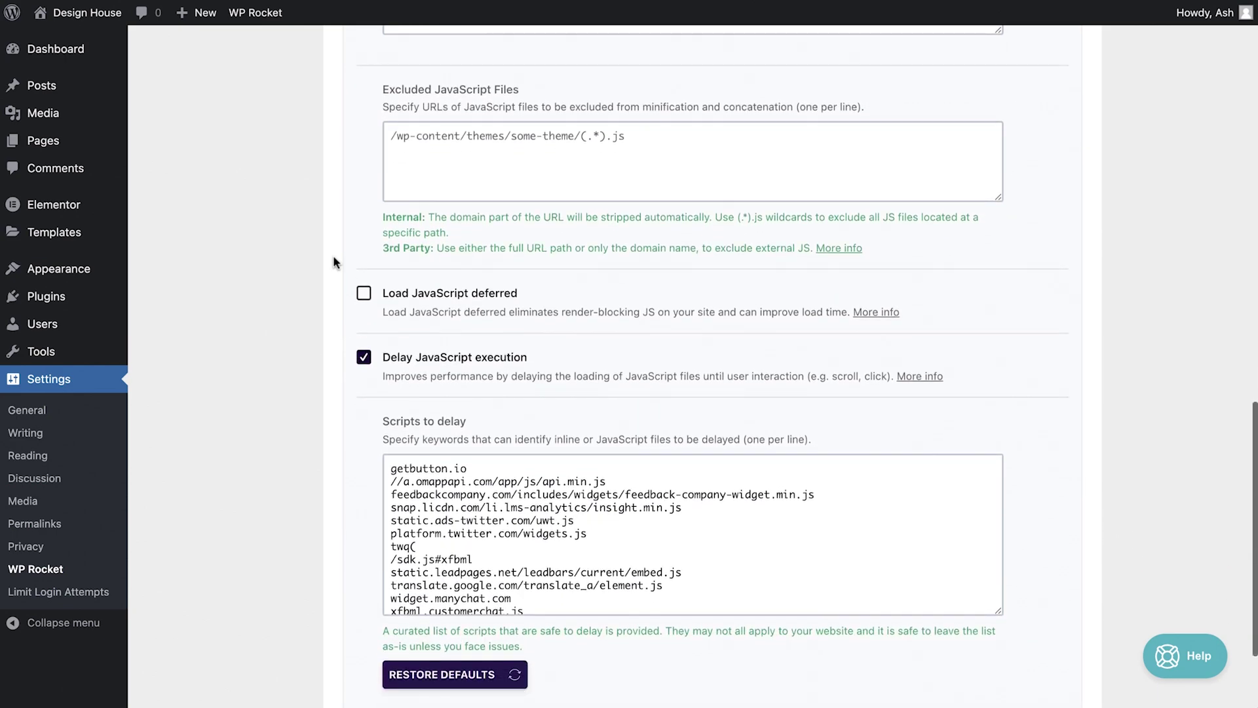
click(360, 279)
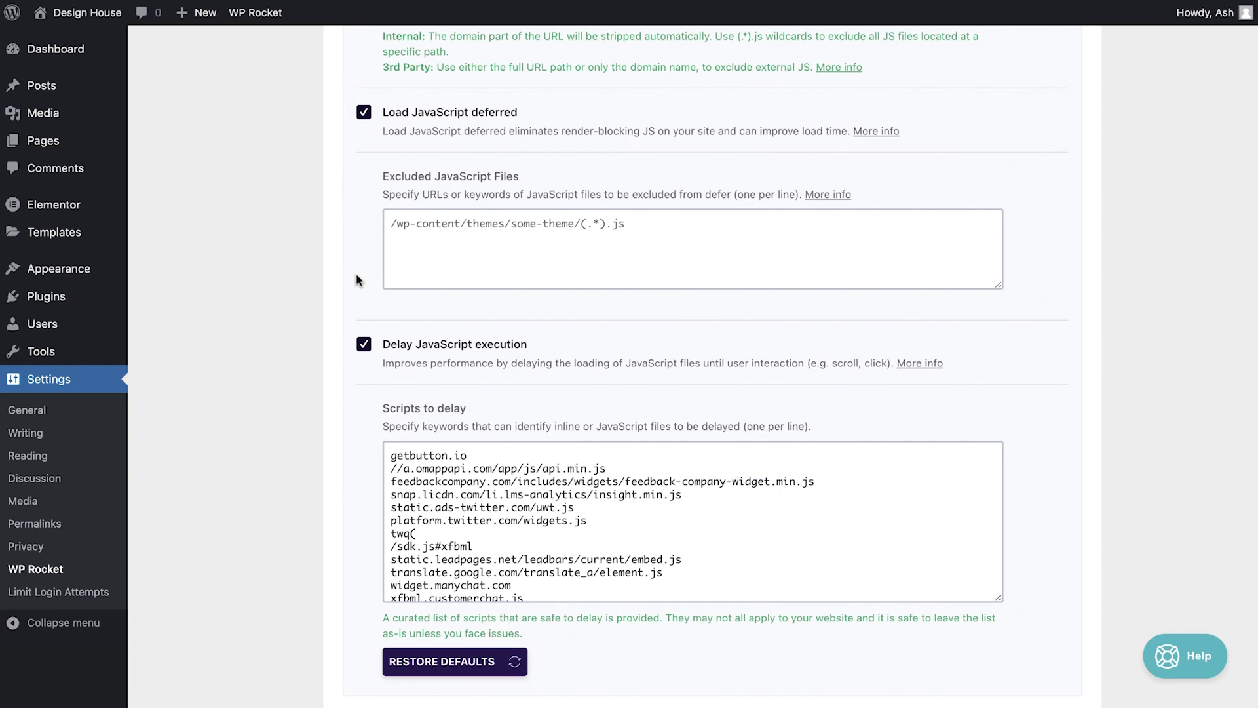
Step: Save the JavaScript delay settings and clear the WP Rocket page cache
scroll(356, 273, down, 3)
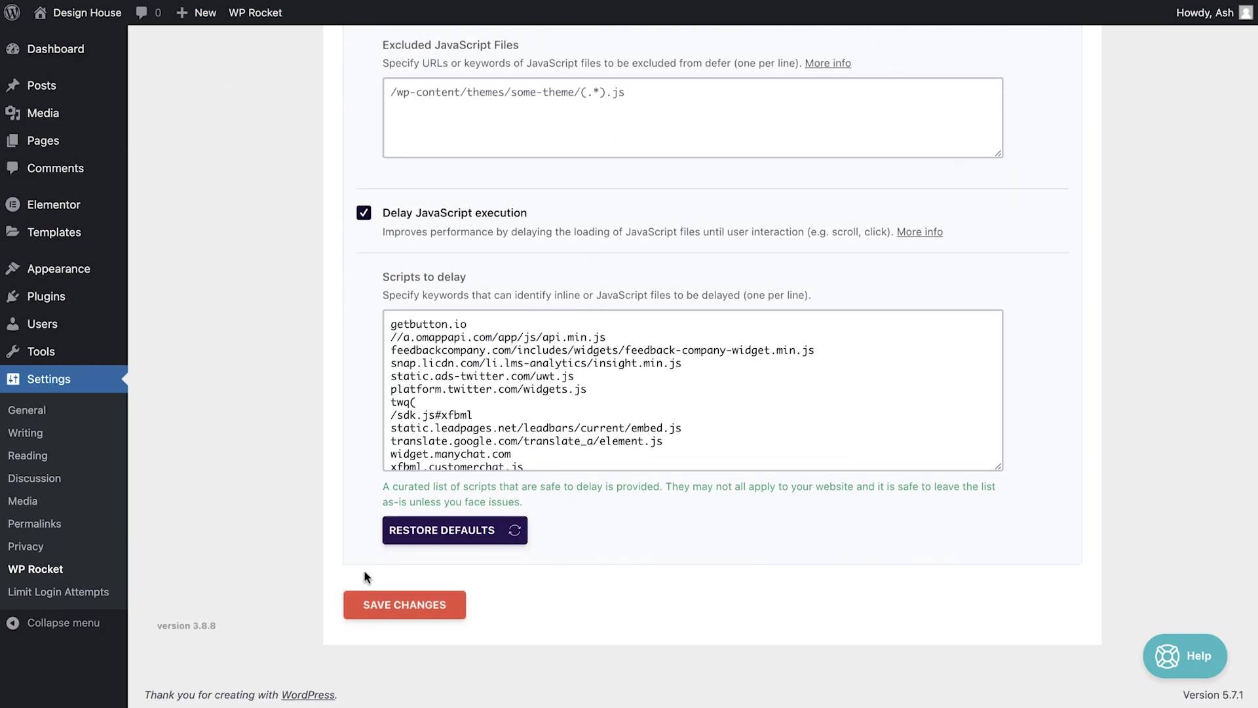
click(375, 605)
mouse_move(256, 12)
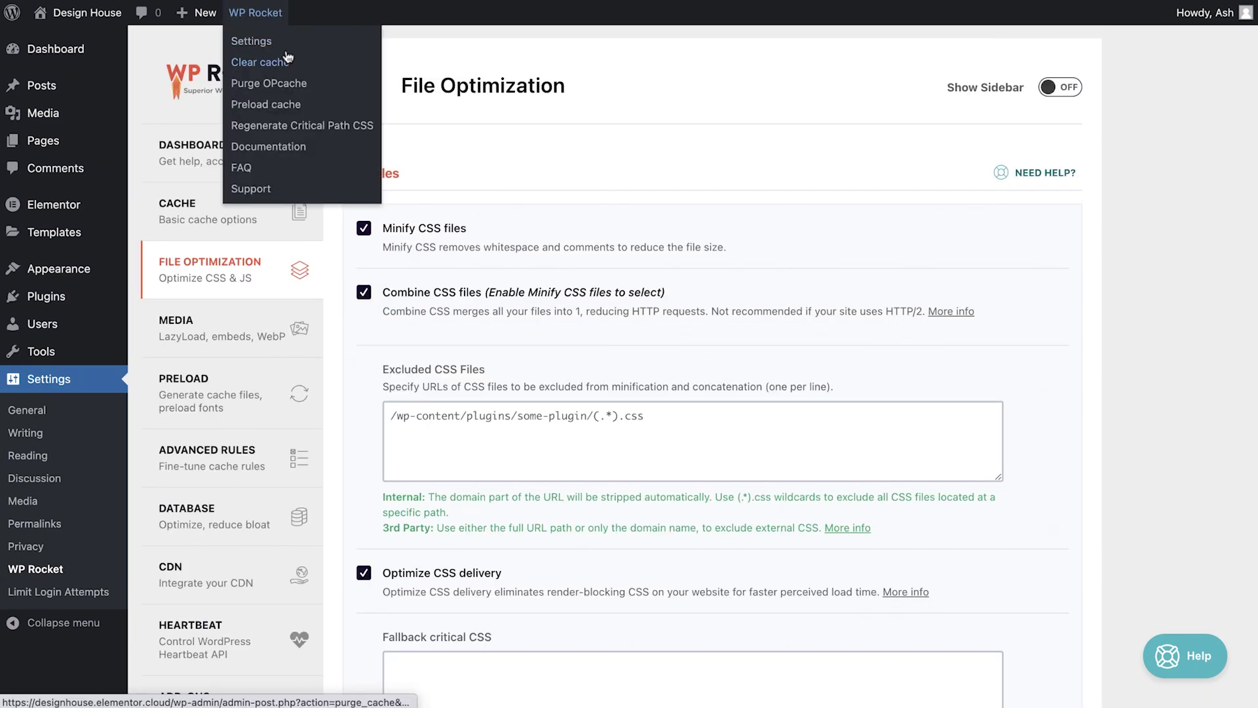
click(269, 57)
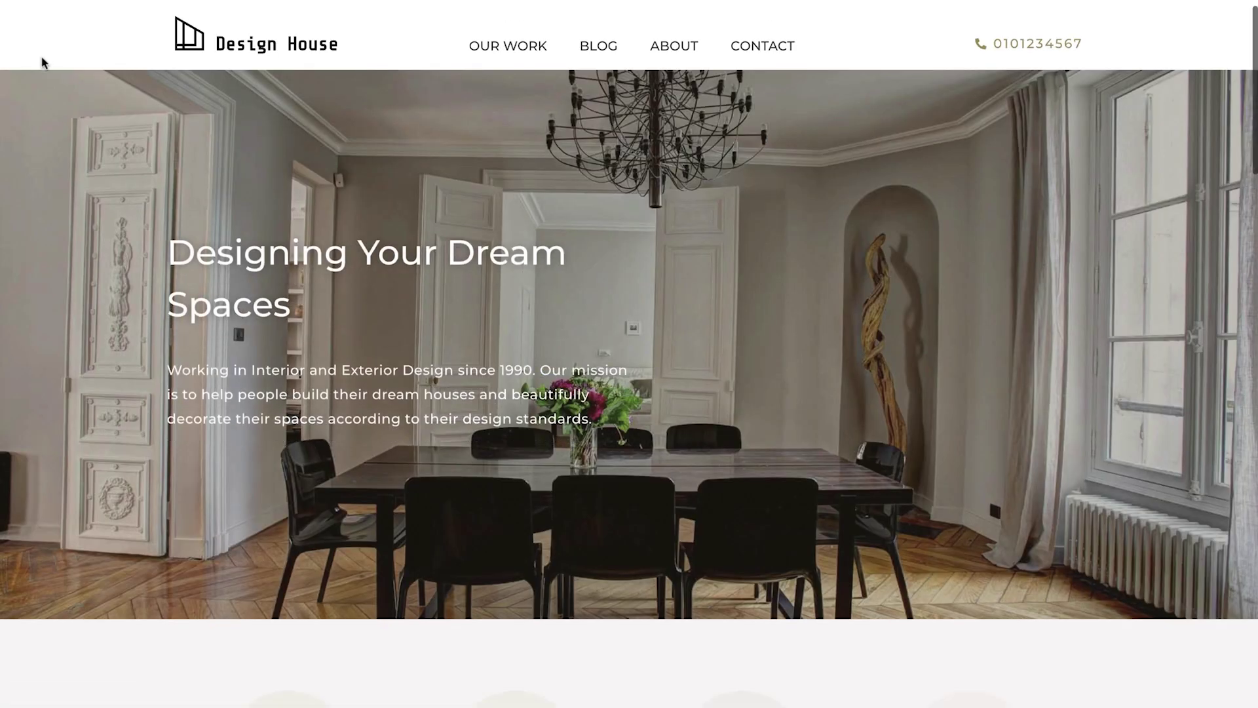
scroll(43, 63, down, 10)
scroll(43, 63, down, 20)
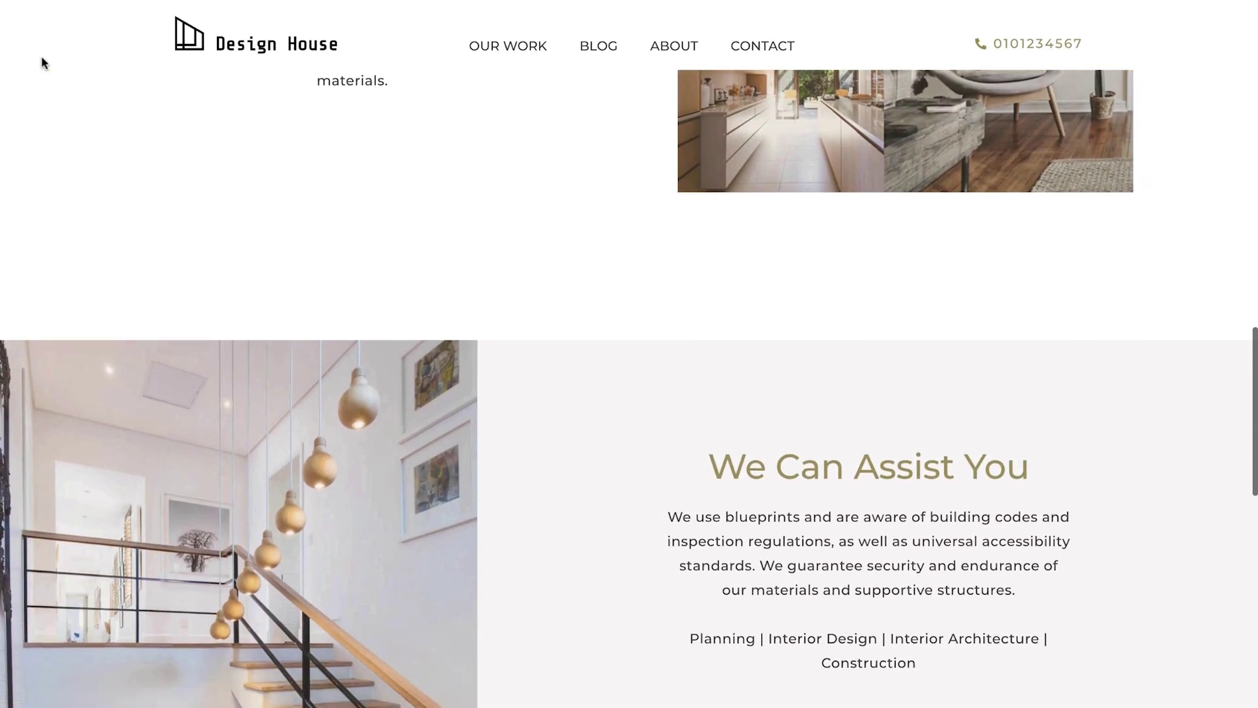
scroll(43, 63, down, 4)
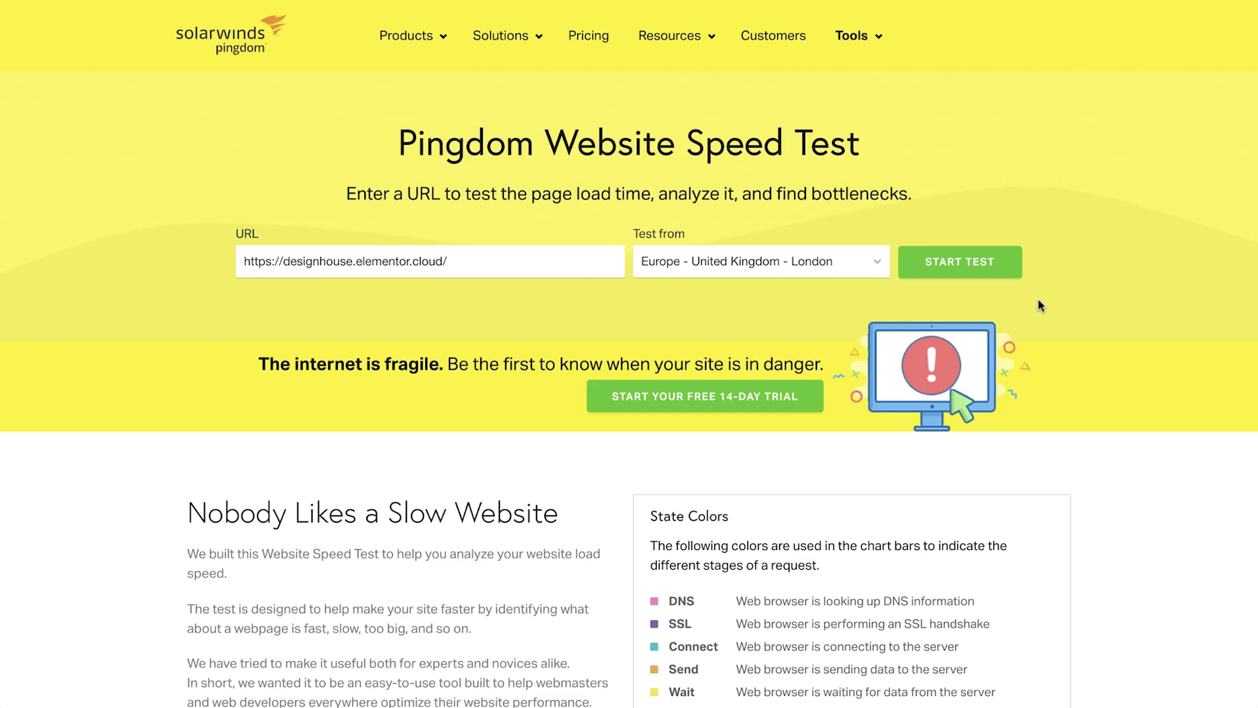
click(994, 277)
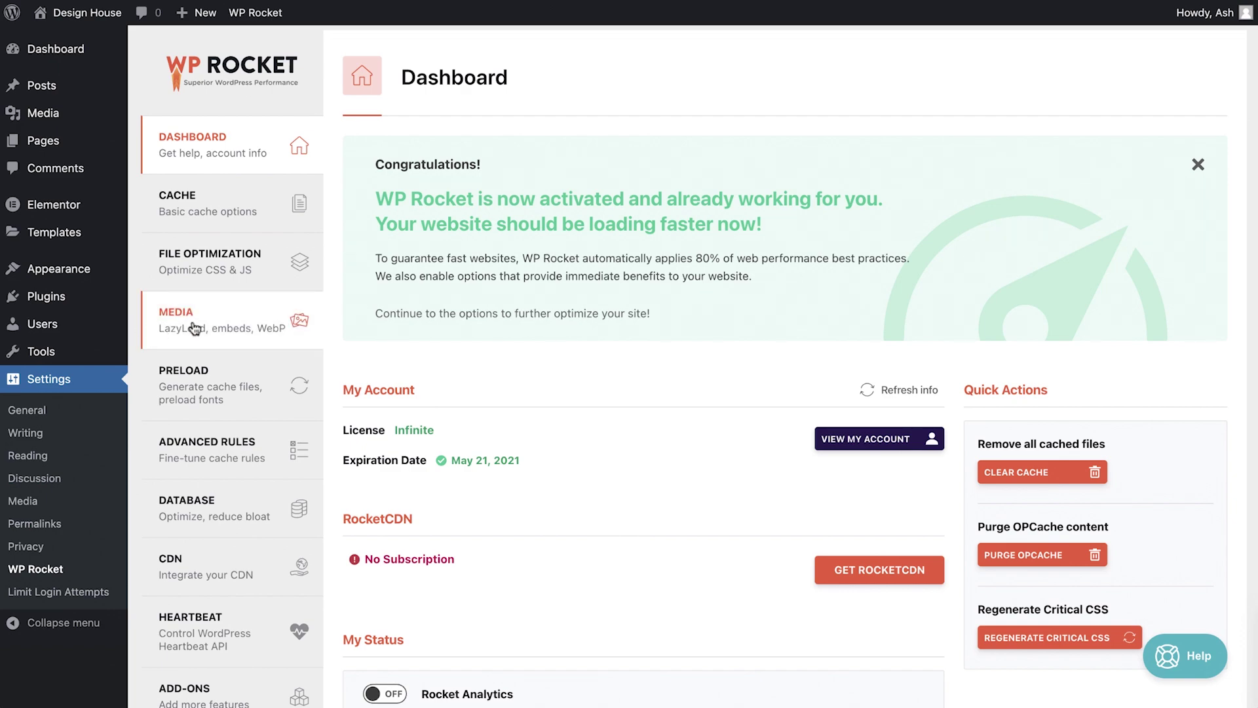
Step: Look through WP Rocket's Media and Preload option pages
click(220, 328)
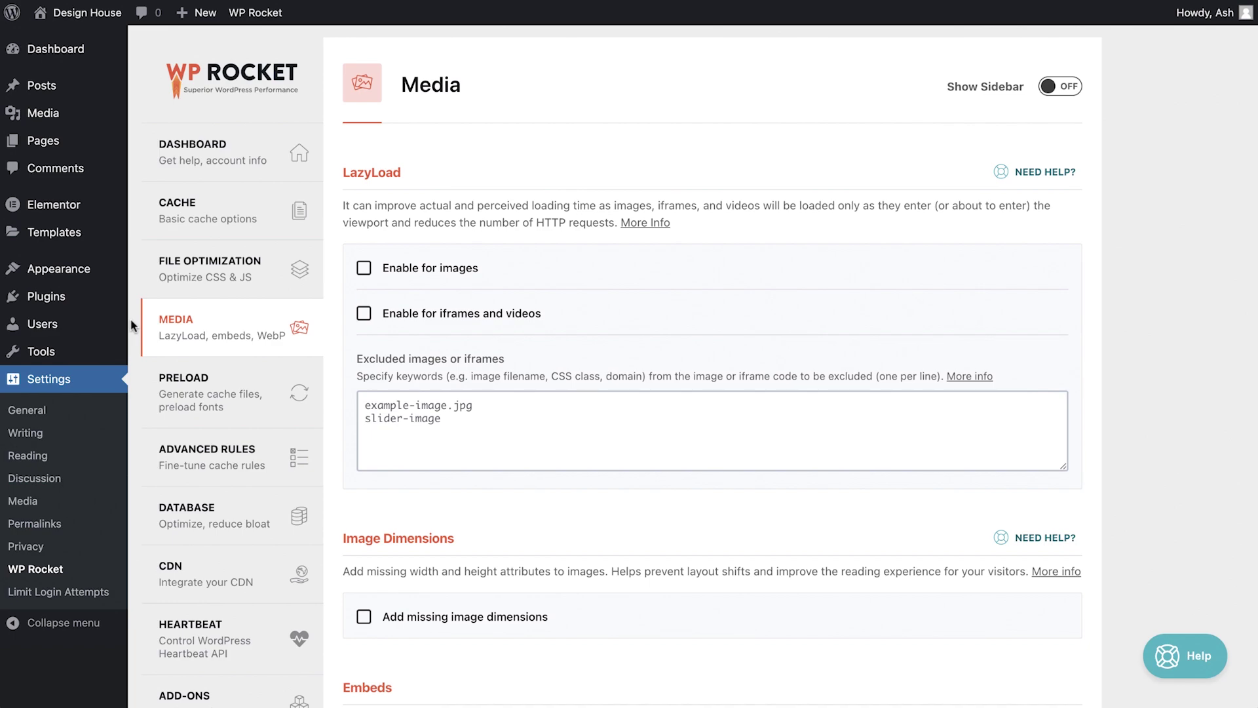
scroll(131, 326, down, 7)
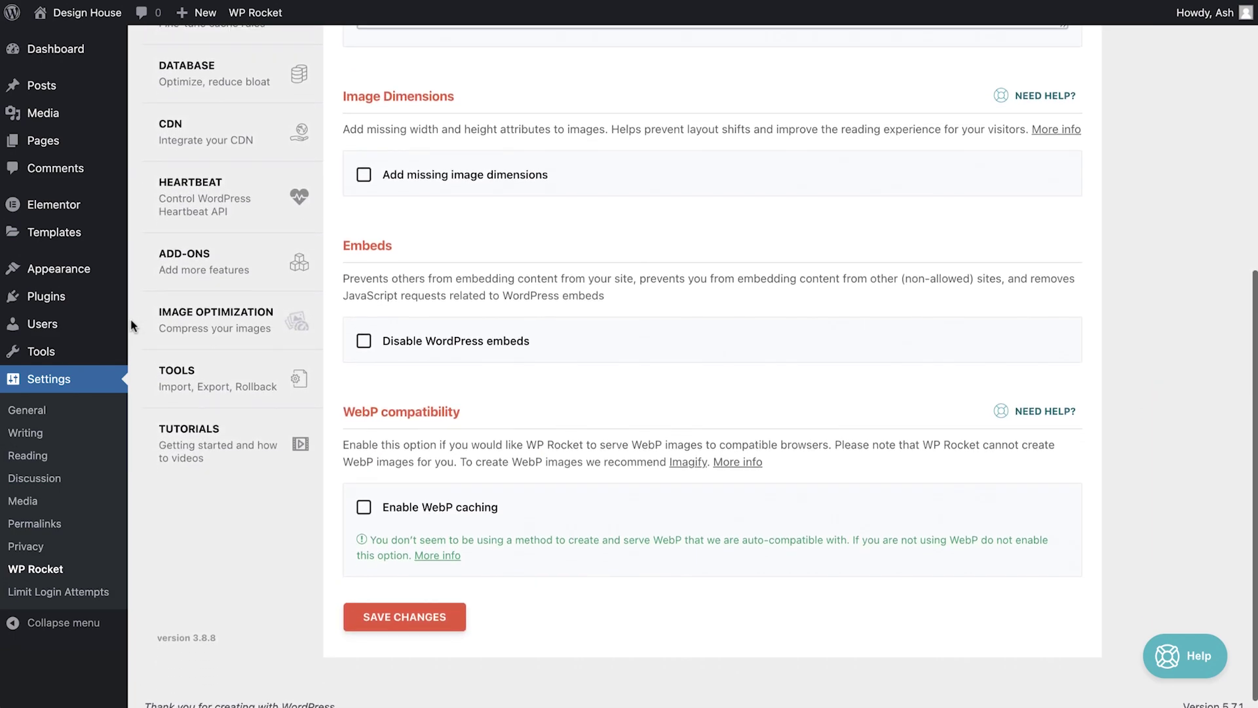
scroll(131, 326, up, 5)
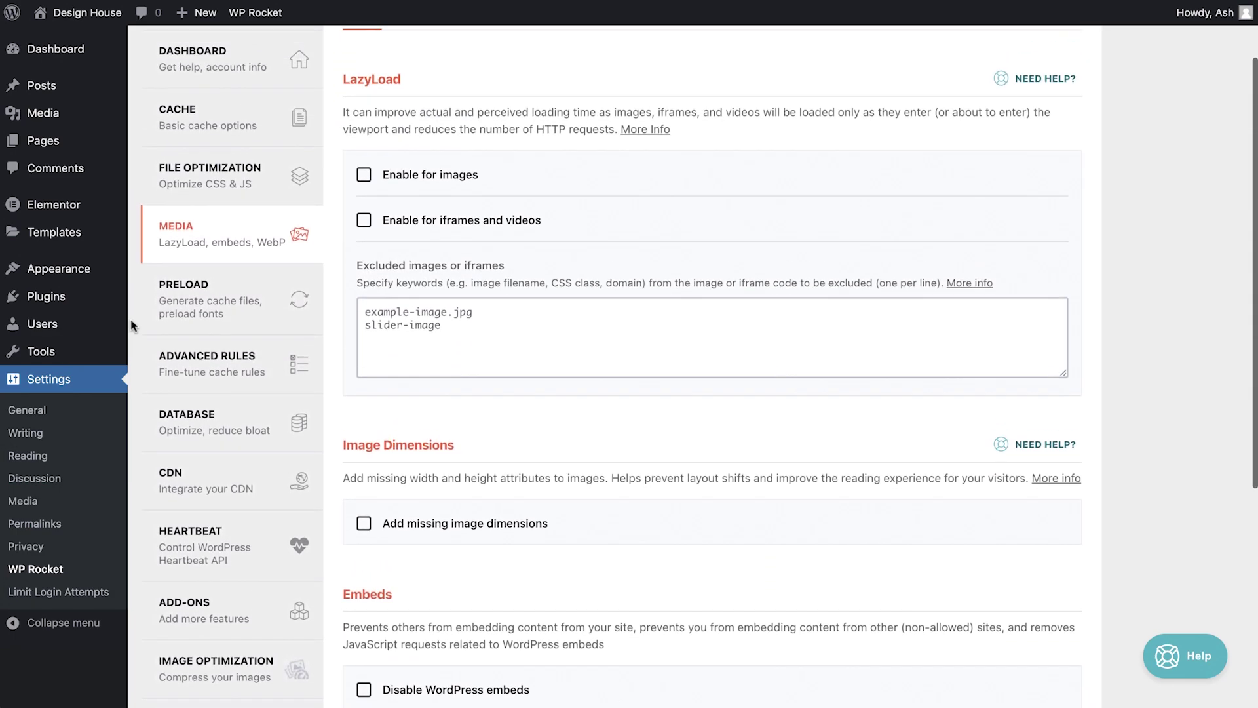
scroll(131, 326, up, 2)
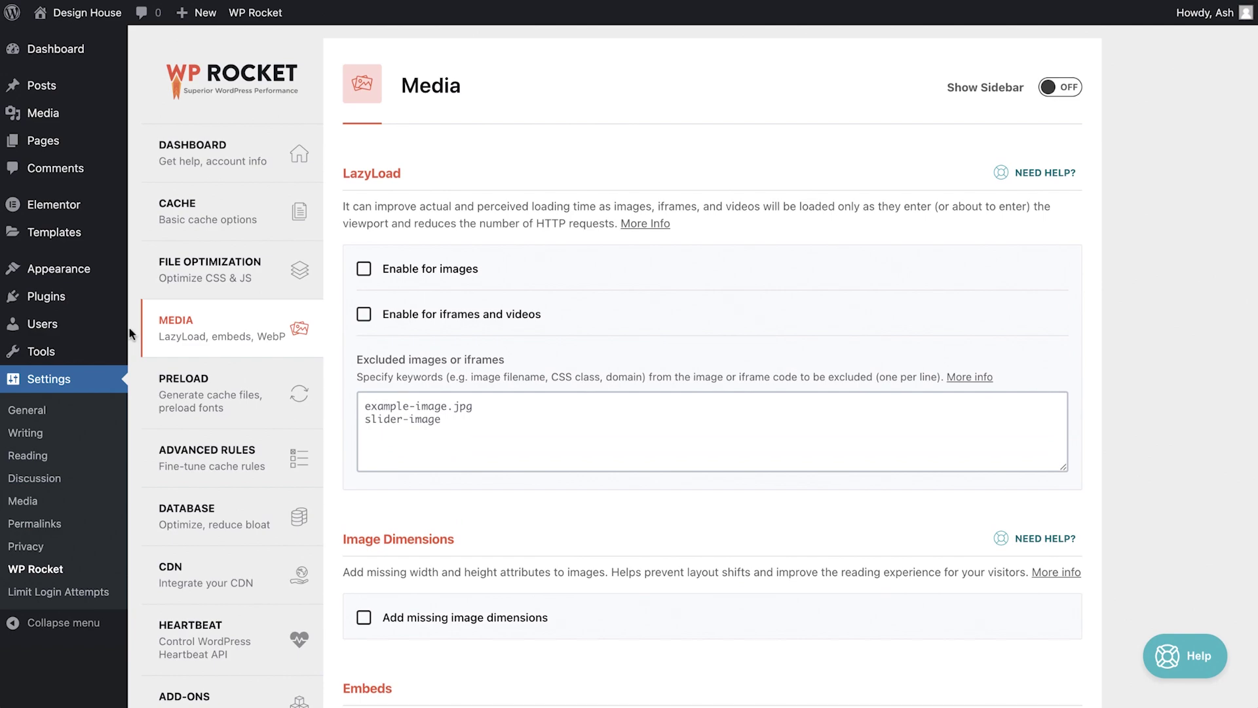
click(222, 407)
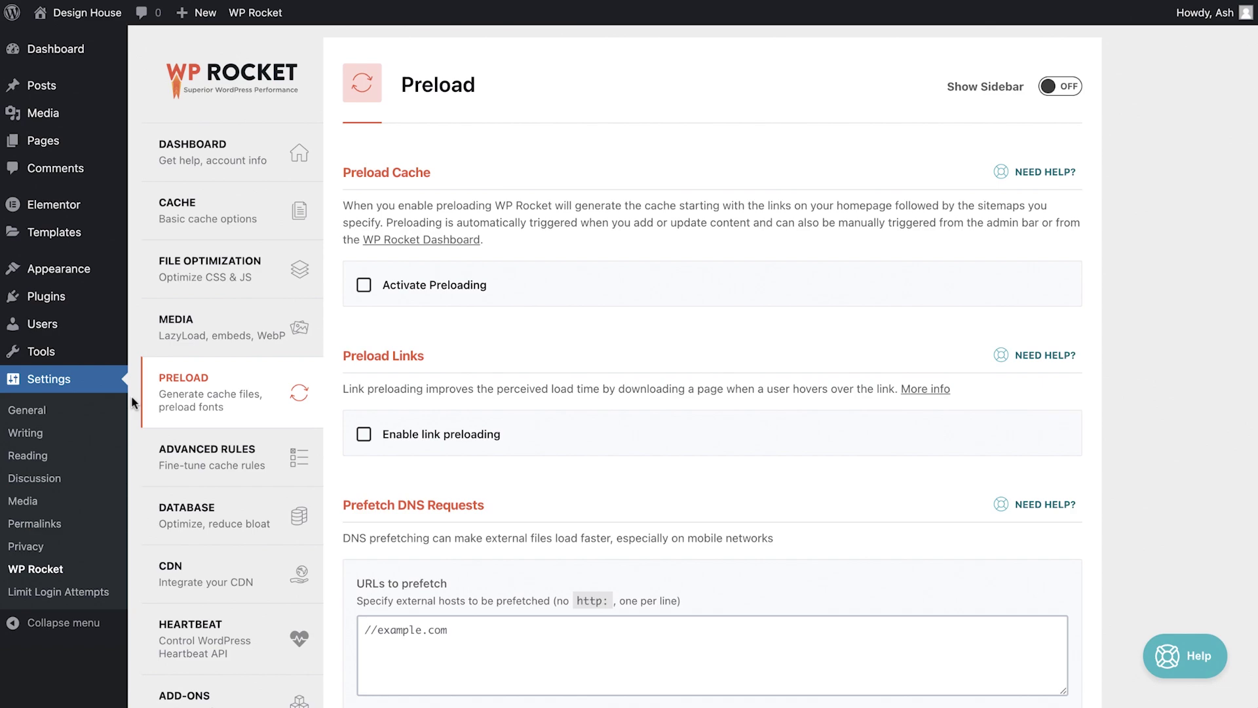
scroll(131, 398, down, 7)
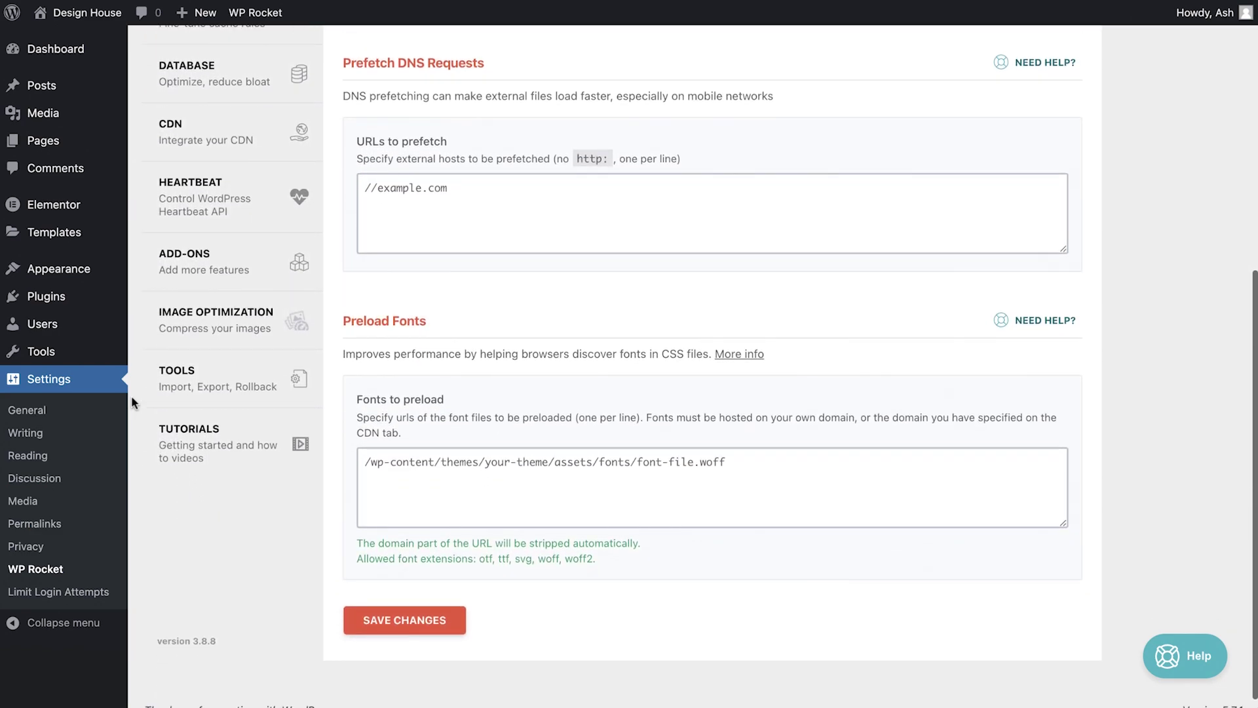
scroll(132, 399, up, 3)
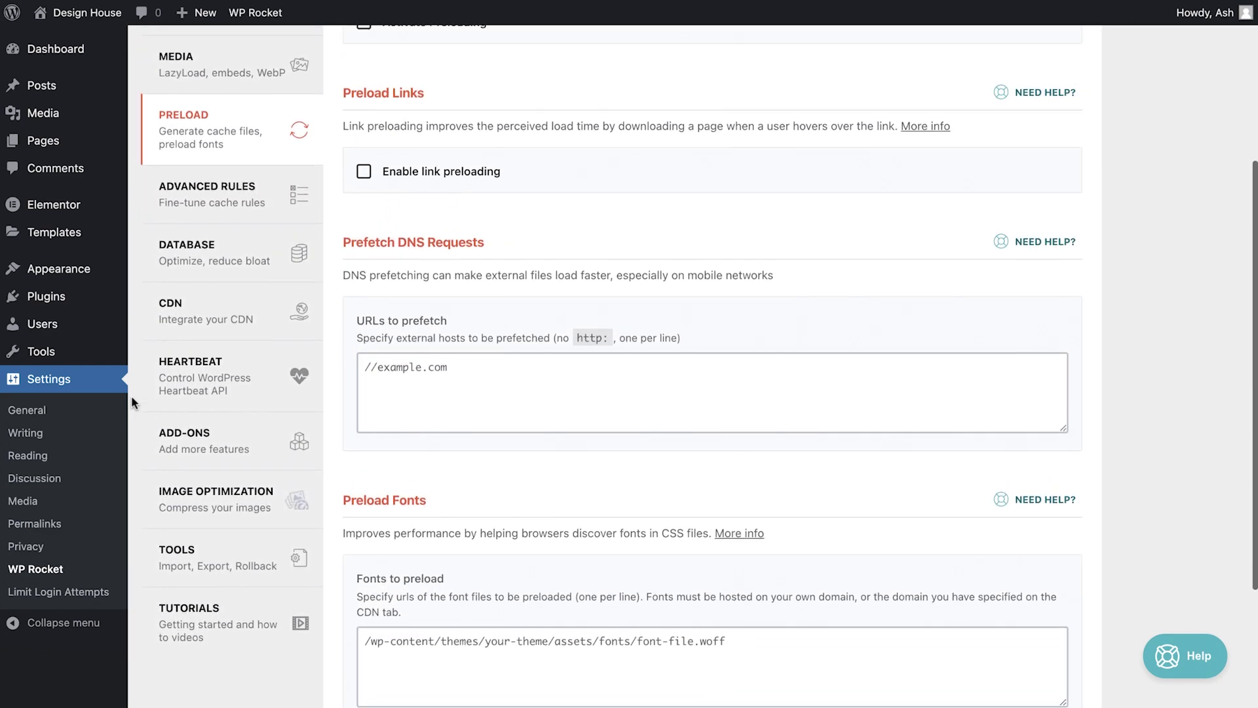
scroll(132, 398, up, 4)
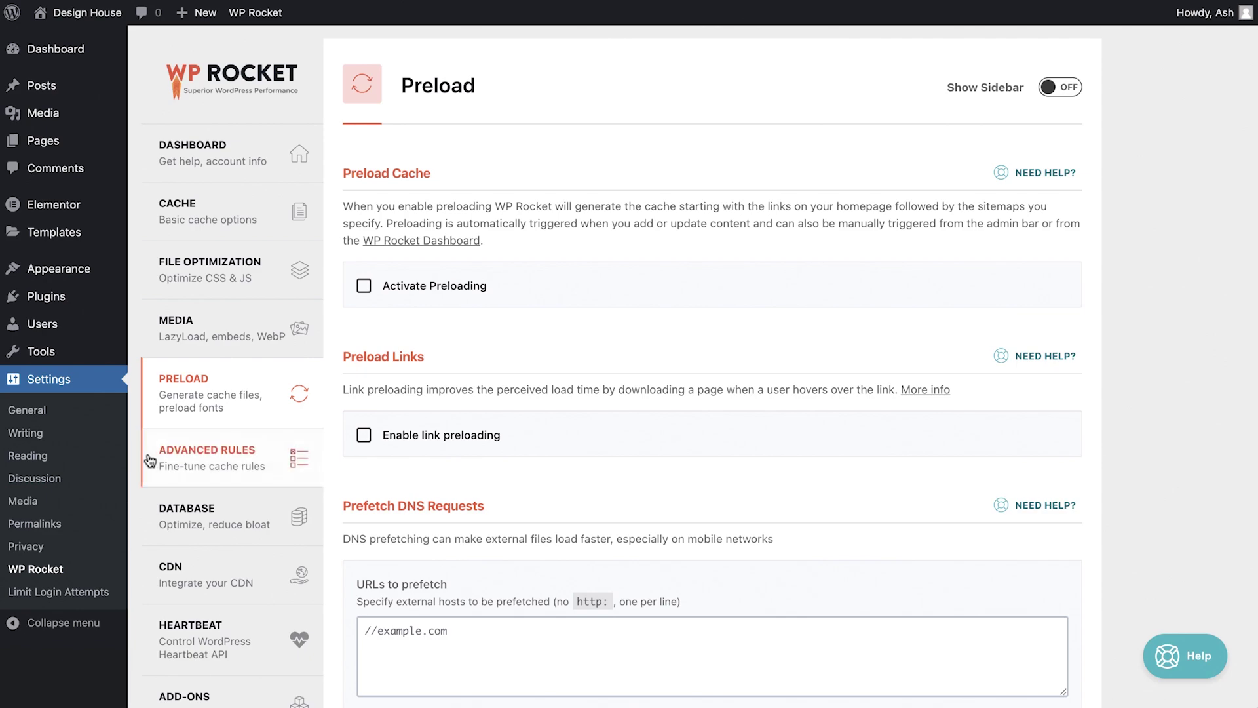
Step: Browse the Advanced Rules and Database pages, ending on the CDN settings
click(191, 462)
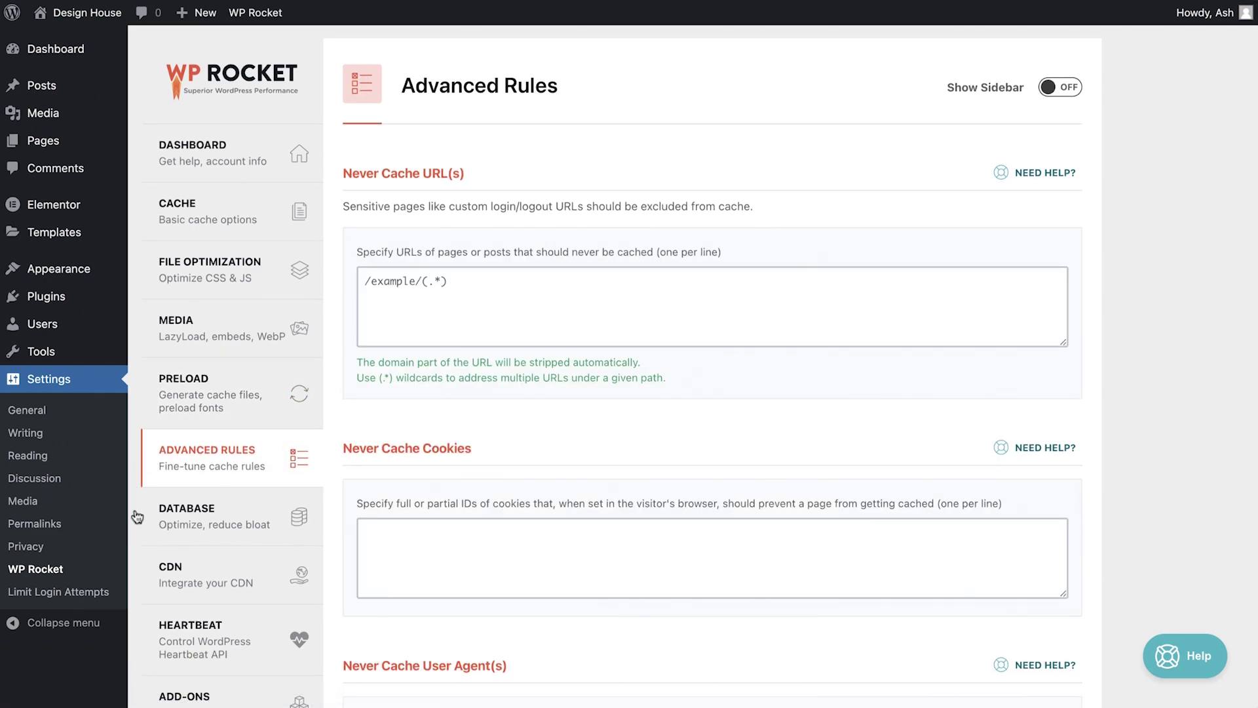
click(190, 525)
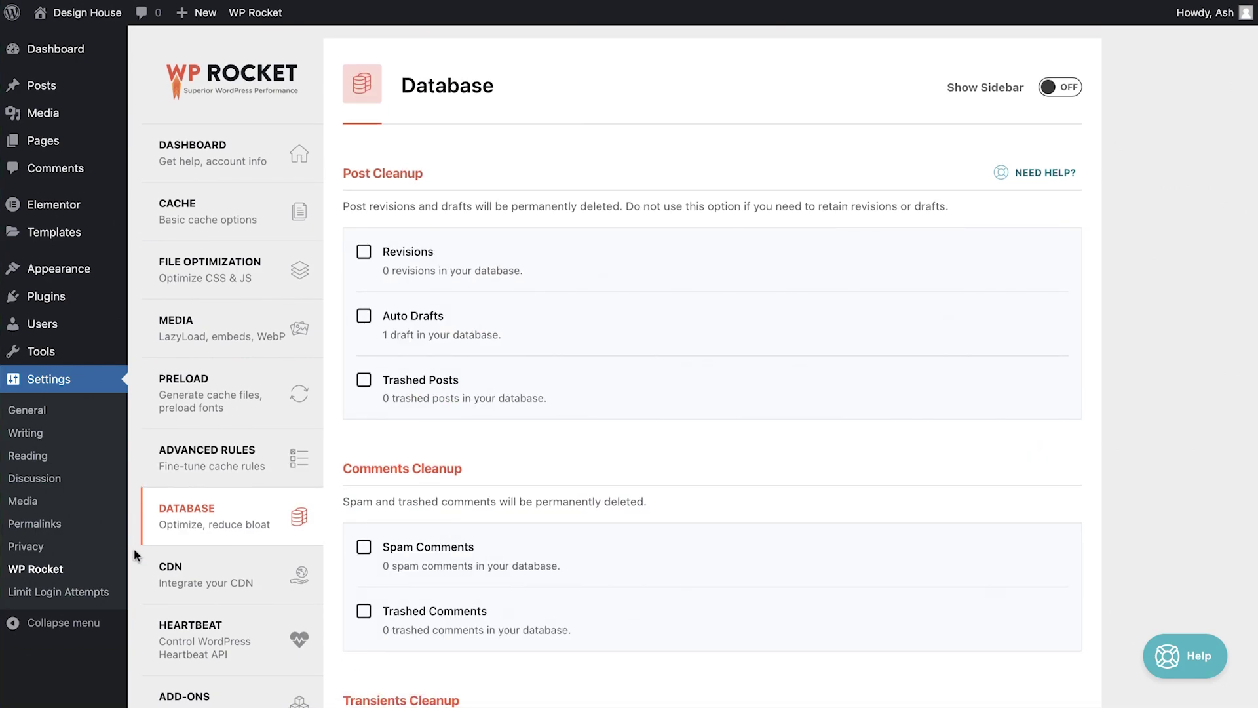
click(180, 581)
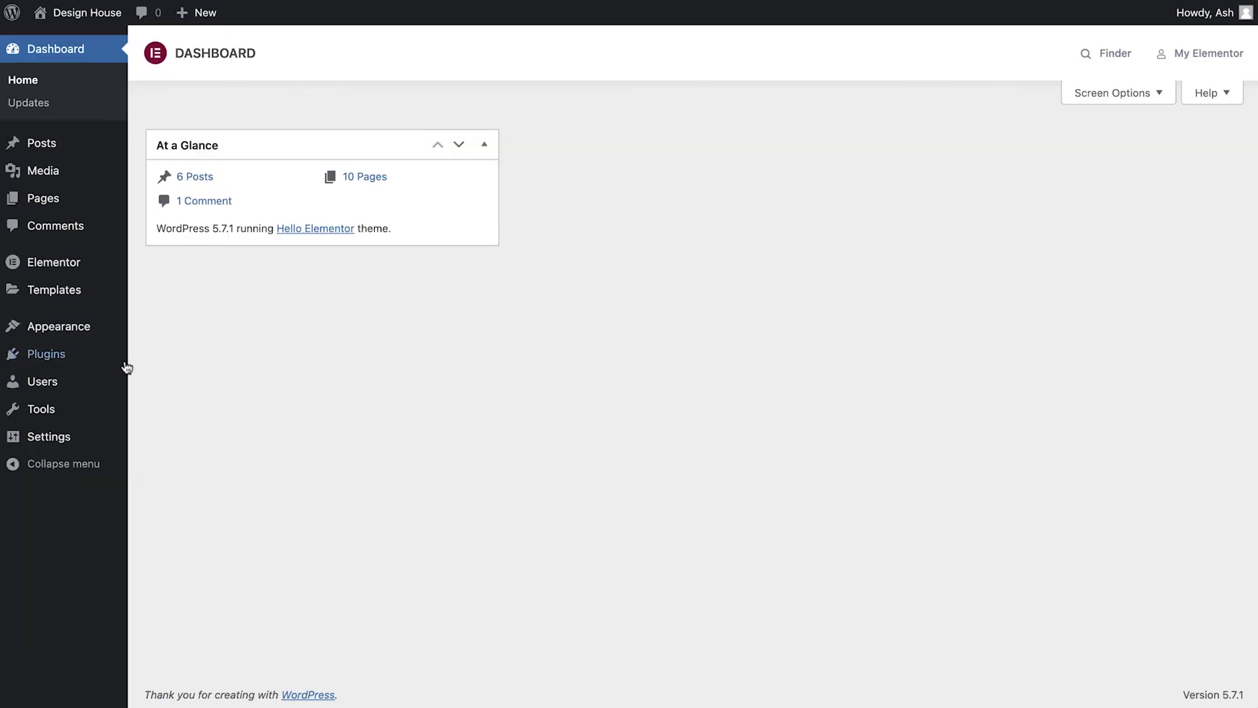
Step: Search the plugin directory for 'cache' under Plugins > Add New
mouse_move(113, 363)
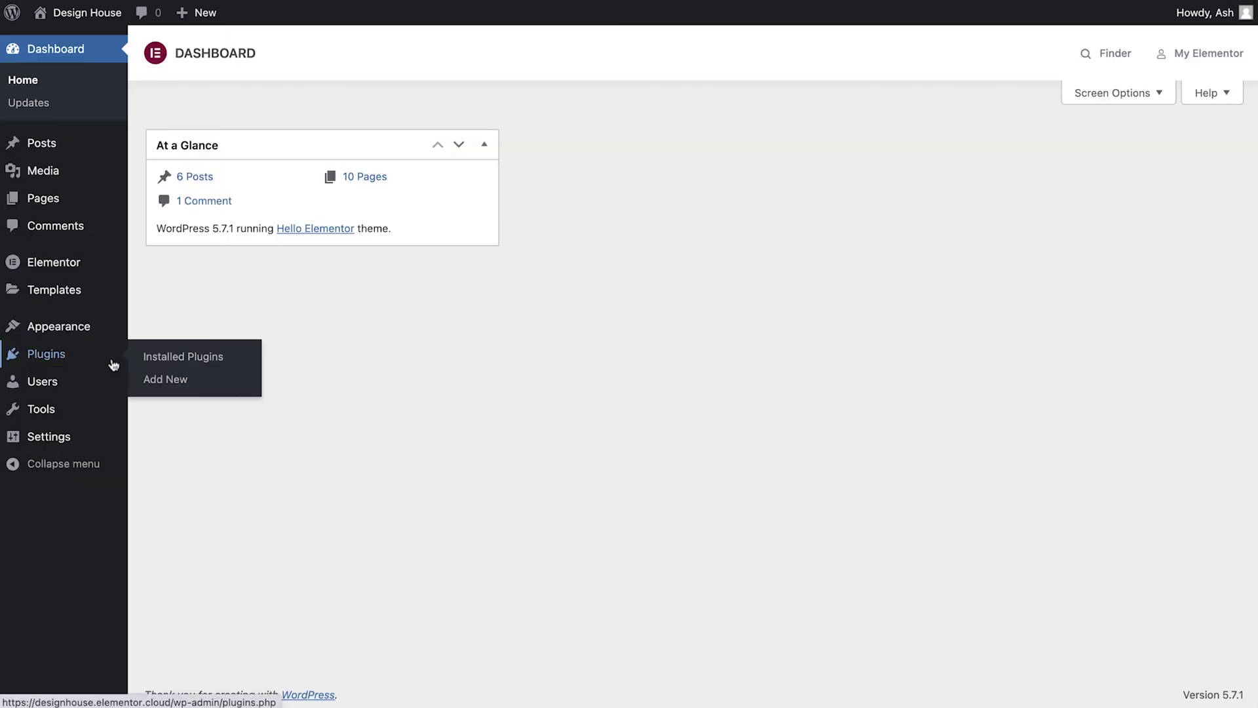
click(178, 382)
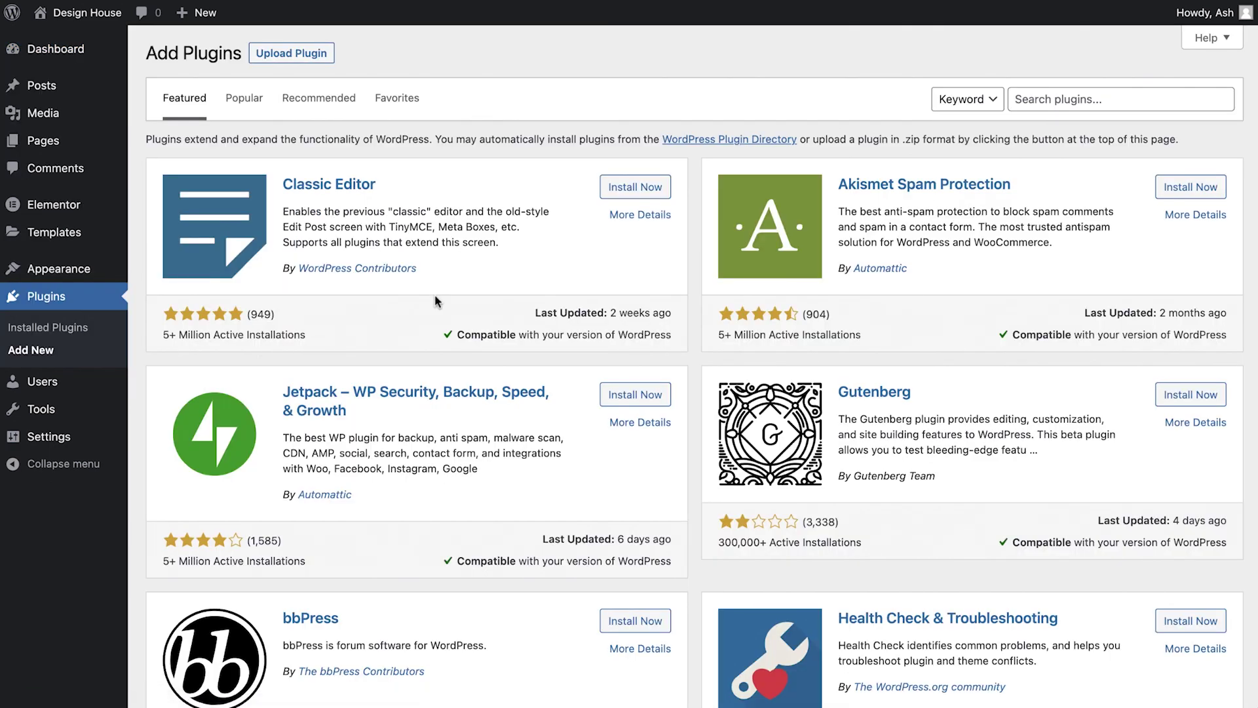
click(1078, 103)
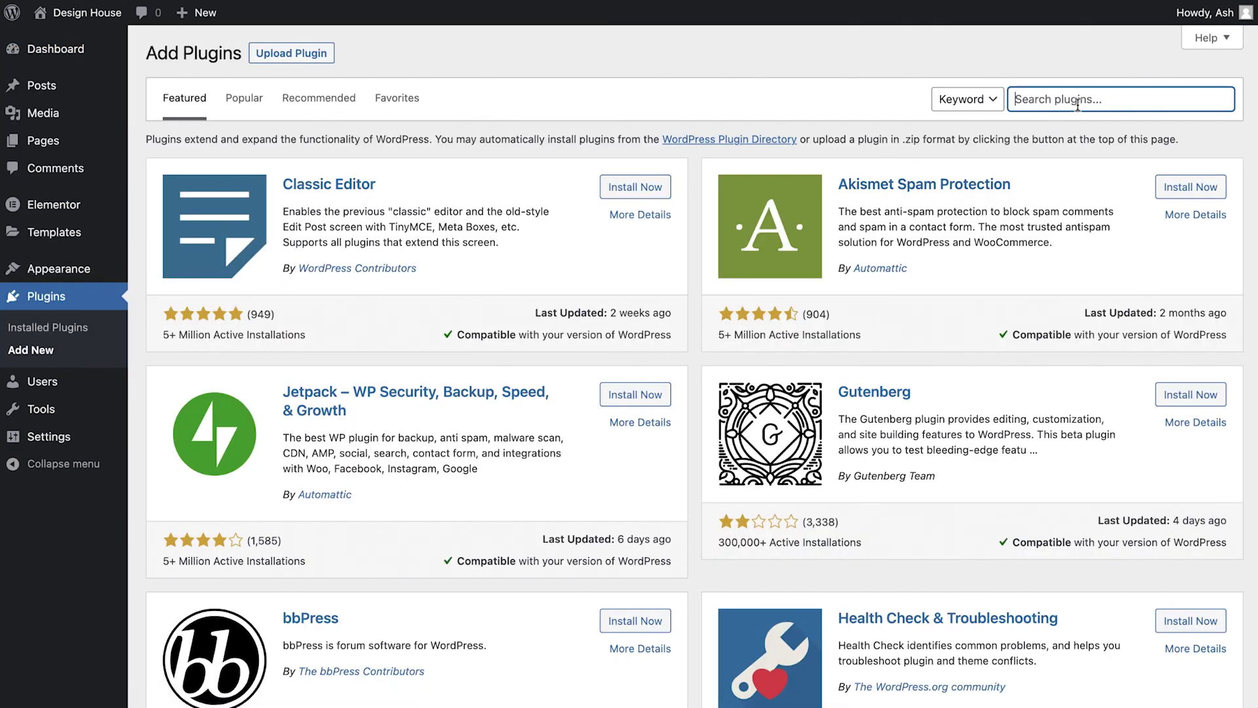
text(cache)
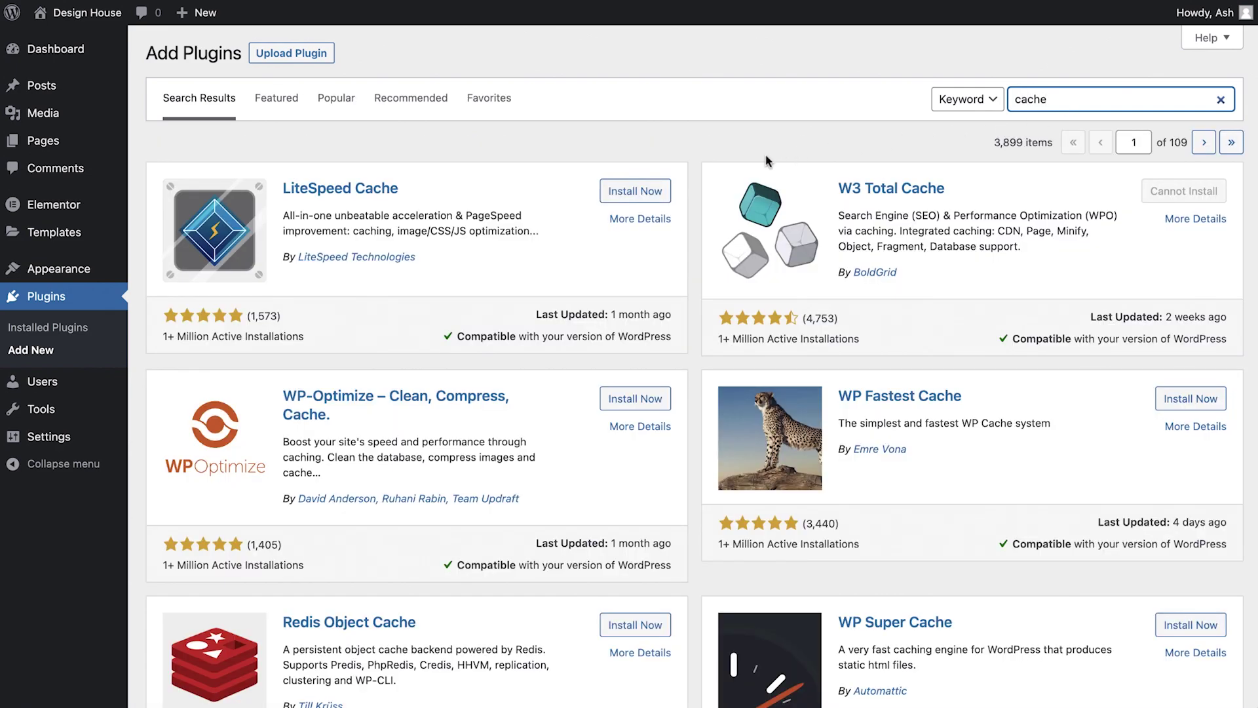
click(694, 179)
Step: Install the LiteSpeed Cache plugin from the search results
scroll(694, 178, down, 6)
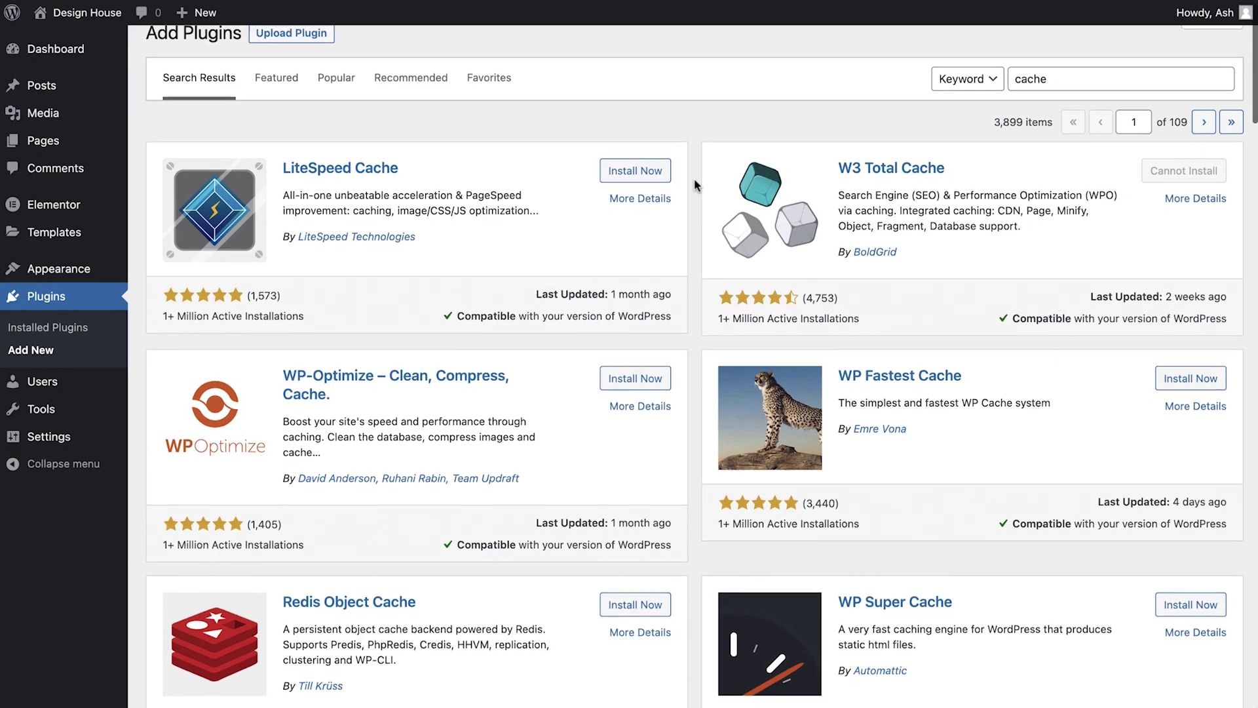
scroll(694, 178, down, 2)
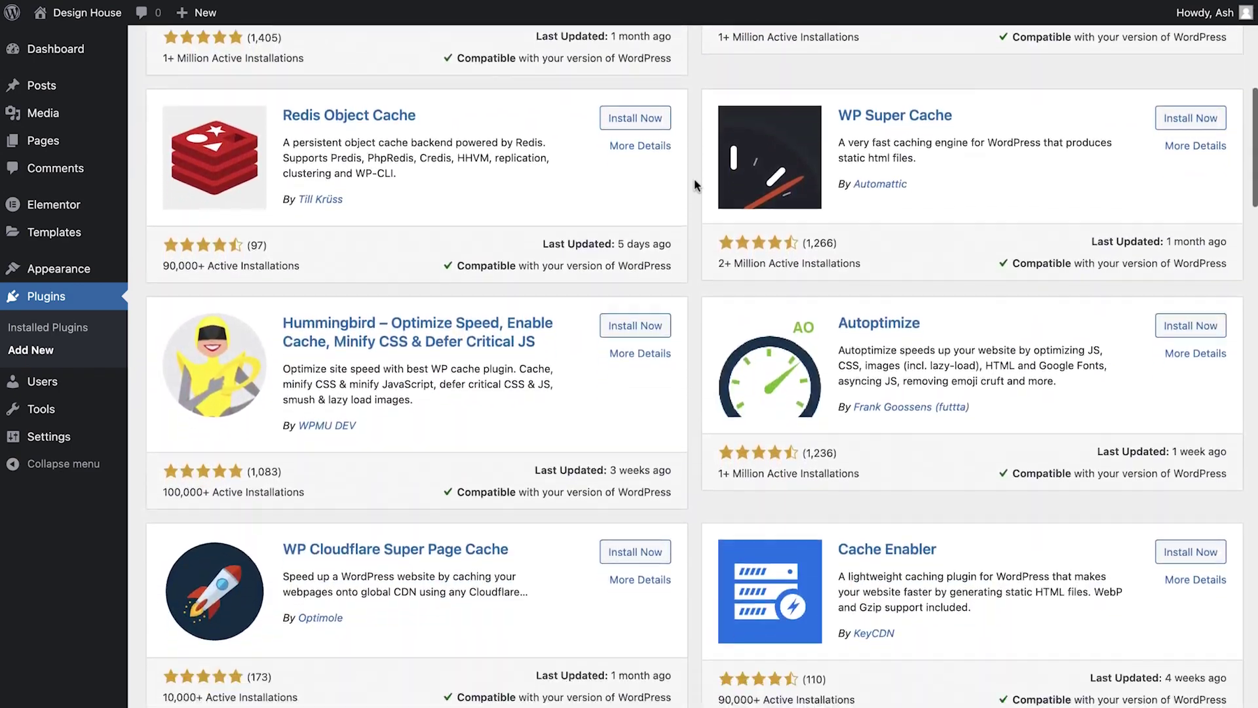
scroll(694, 178, up, 3)
scroll(694, 178, up, 5)
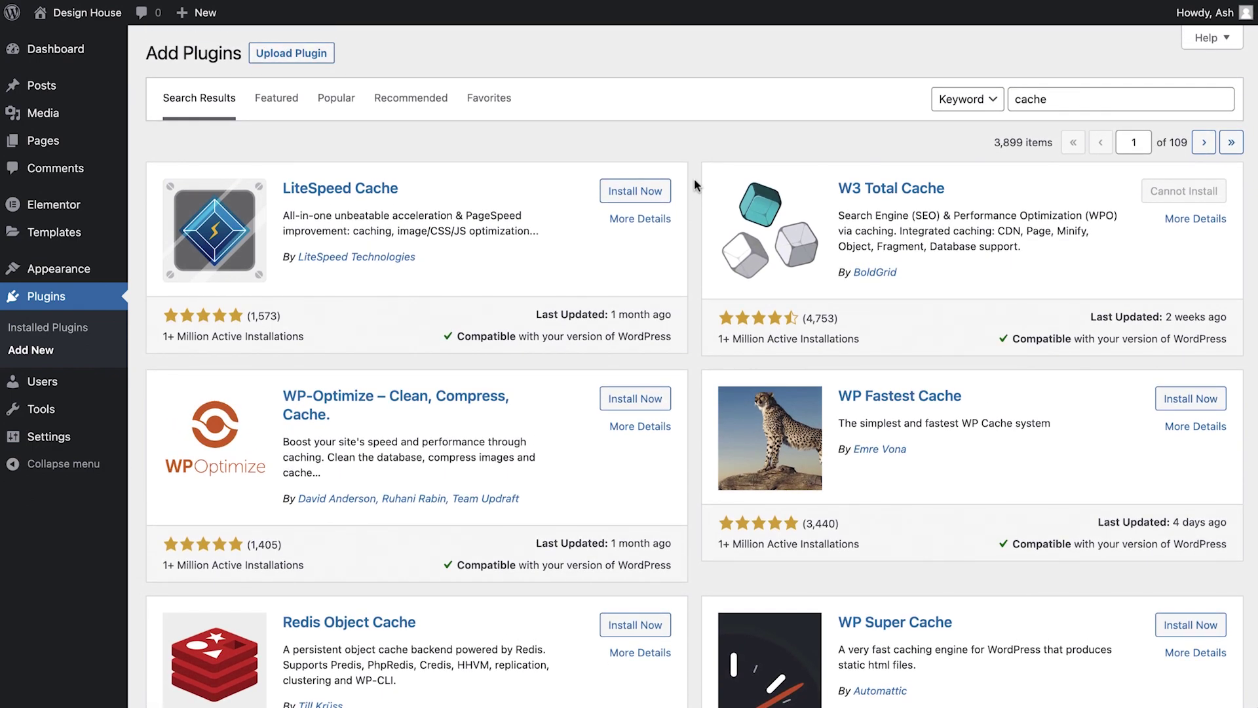
click(647, 194)
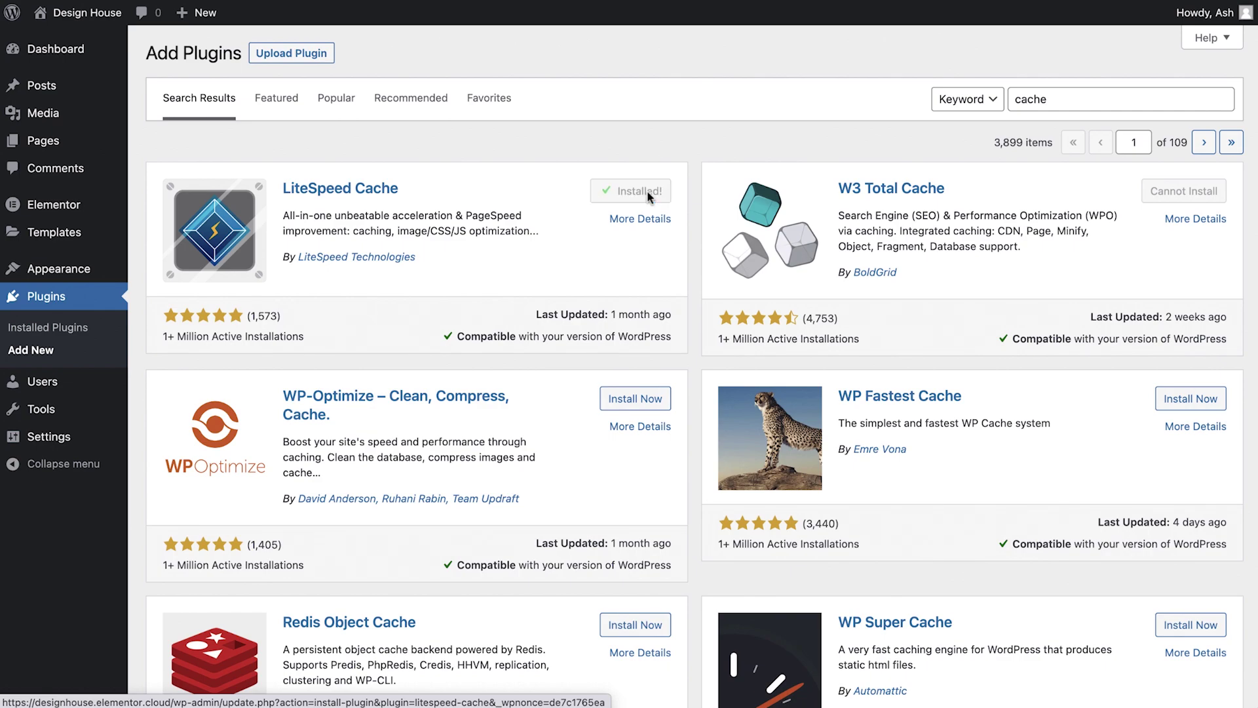
Step: Activate LiteSpeed Cache and request its domain key in General Settings
click(643, 192)
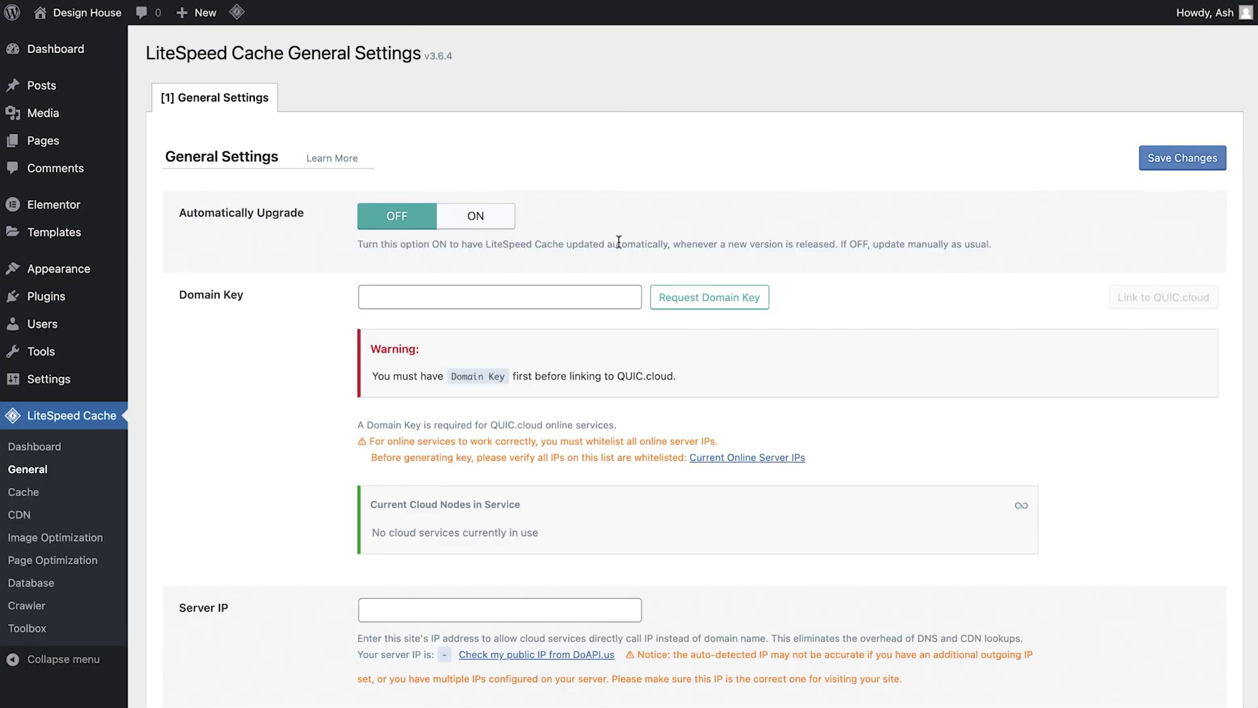
click(710, 299)
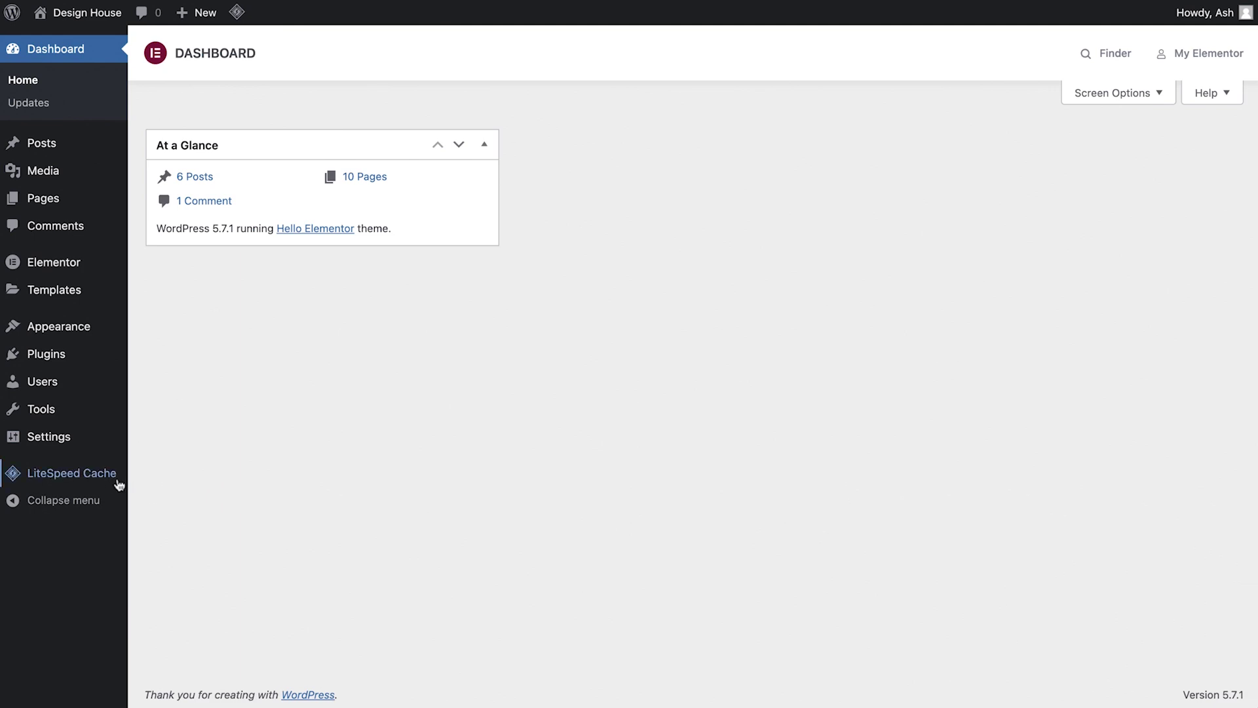
Step: Open LiteSpeed Cache settings and review the TTL, Purge, Excludes, ESI, Object, Browser and Advanced tabs
mouse_move(123, 485)
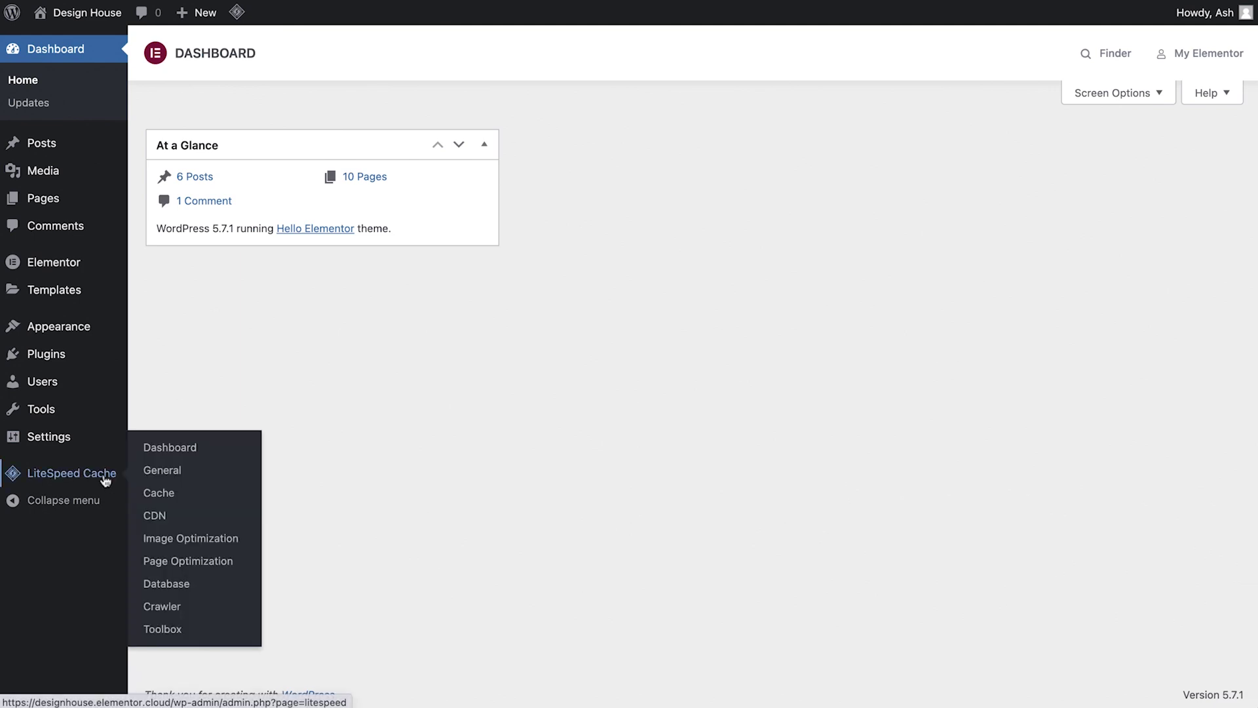
click(162, 493)
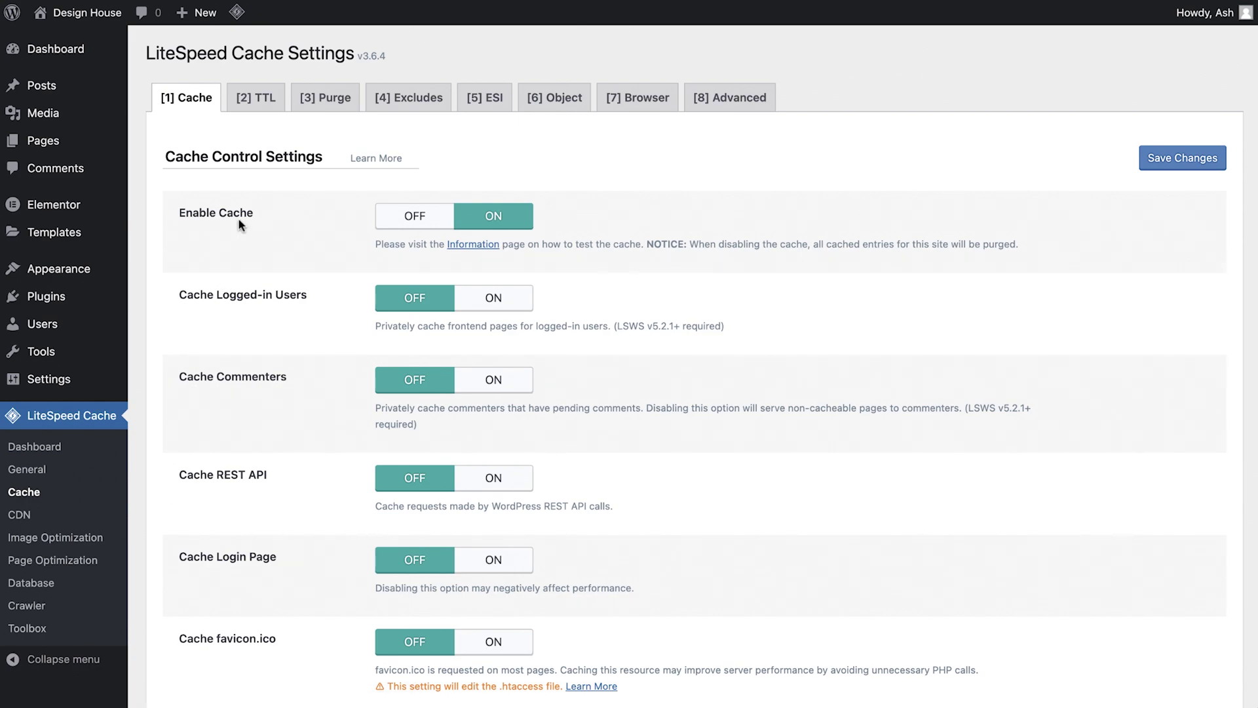
click(263, 101)
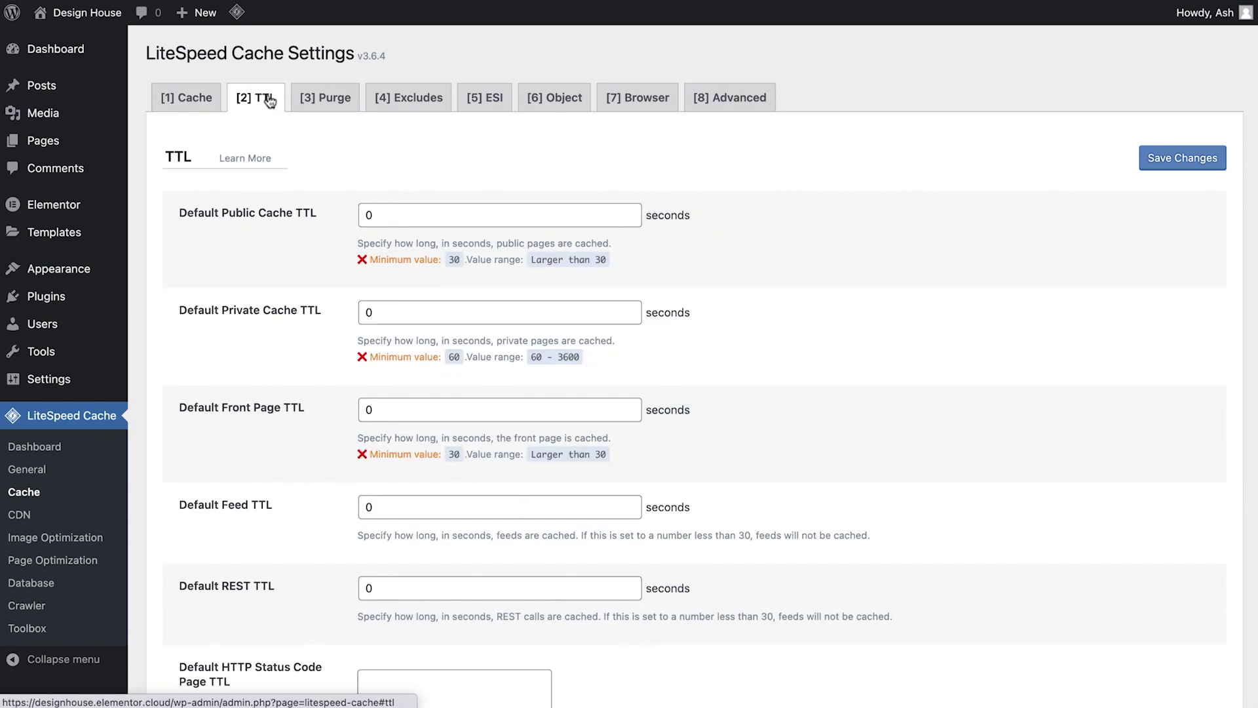
click(316, 105)
click(413, 105)
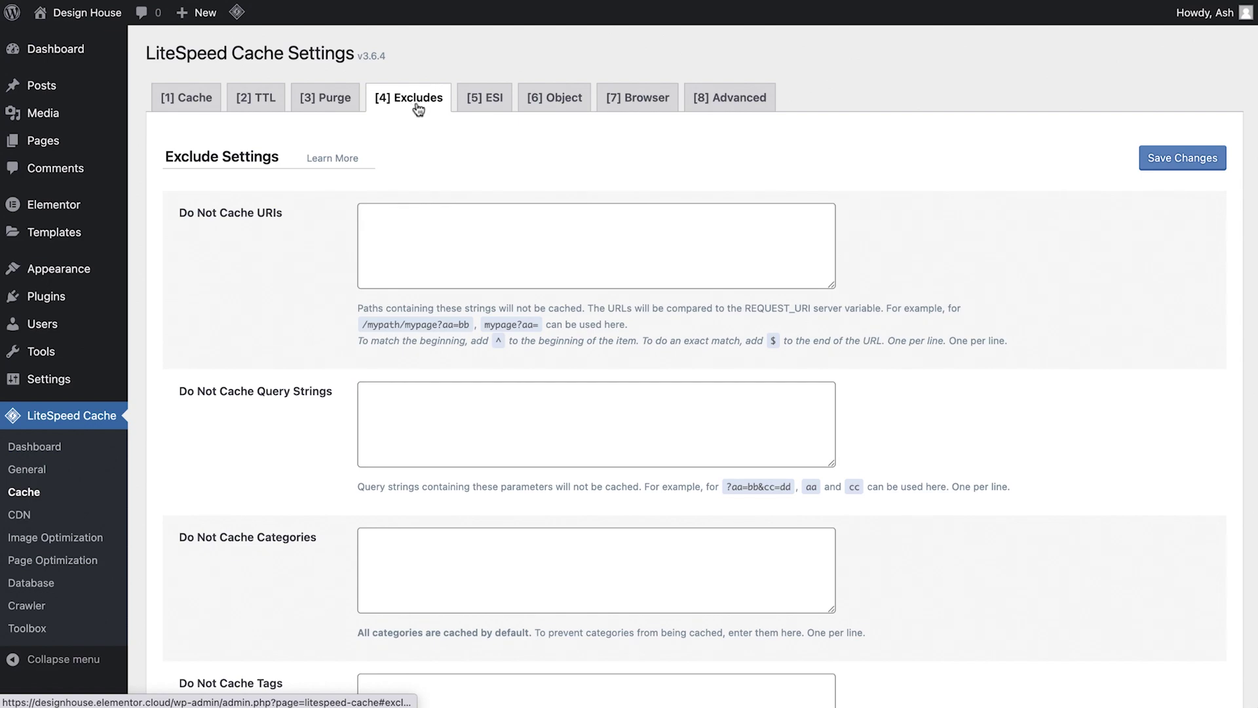
click(477, 105)
click(539, 106)
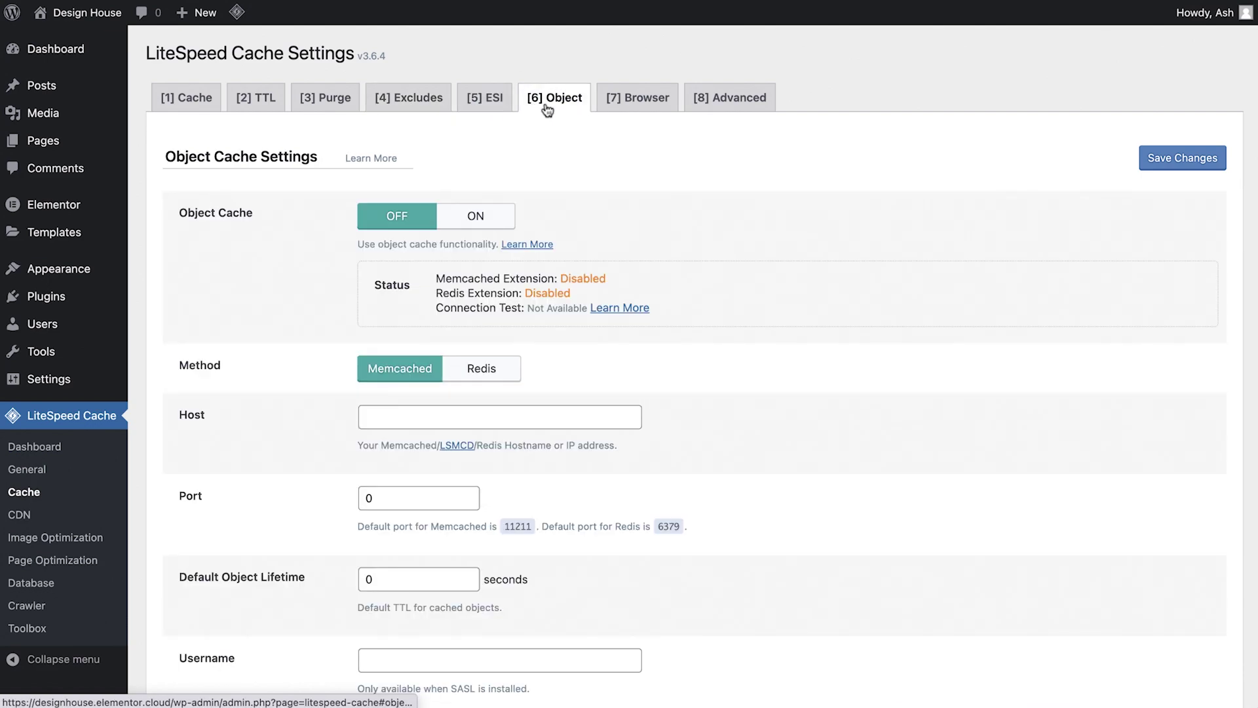
click(623, 108)
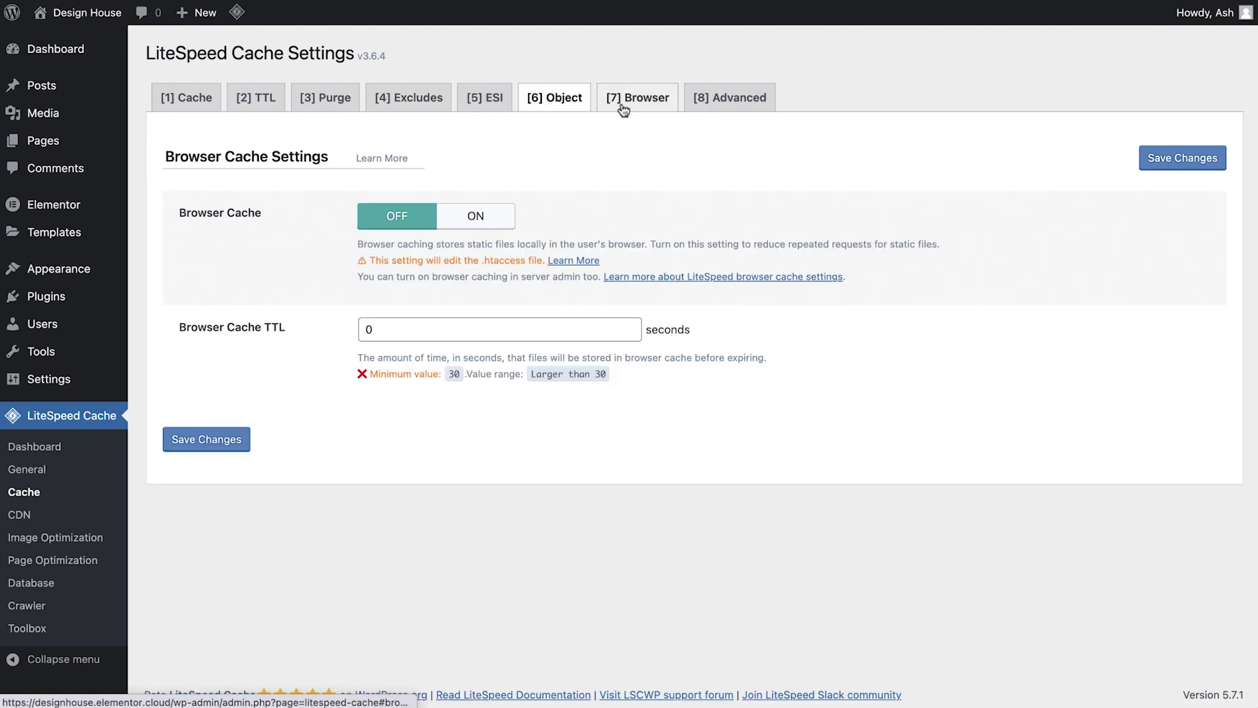
click(728, 105)
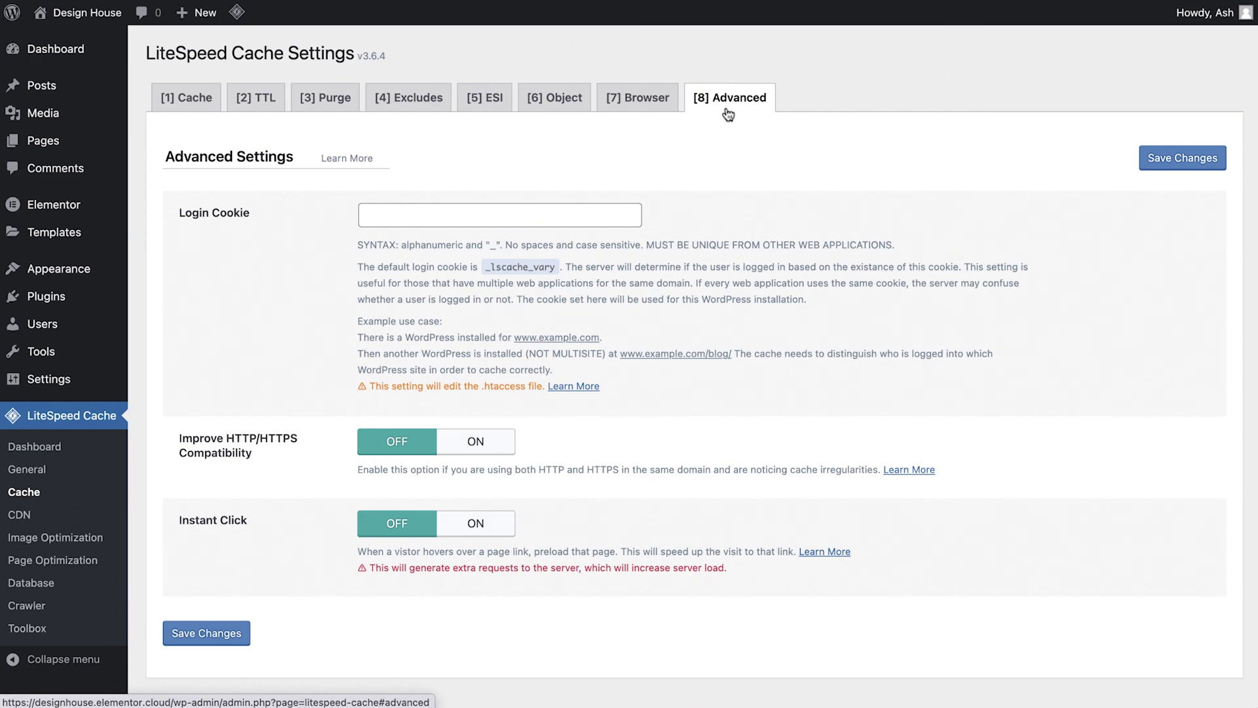
Step: View the CDN settings, then send an Image Optimization request that gathers the site's 295 images
click(50, 517)
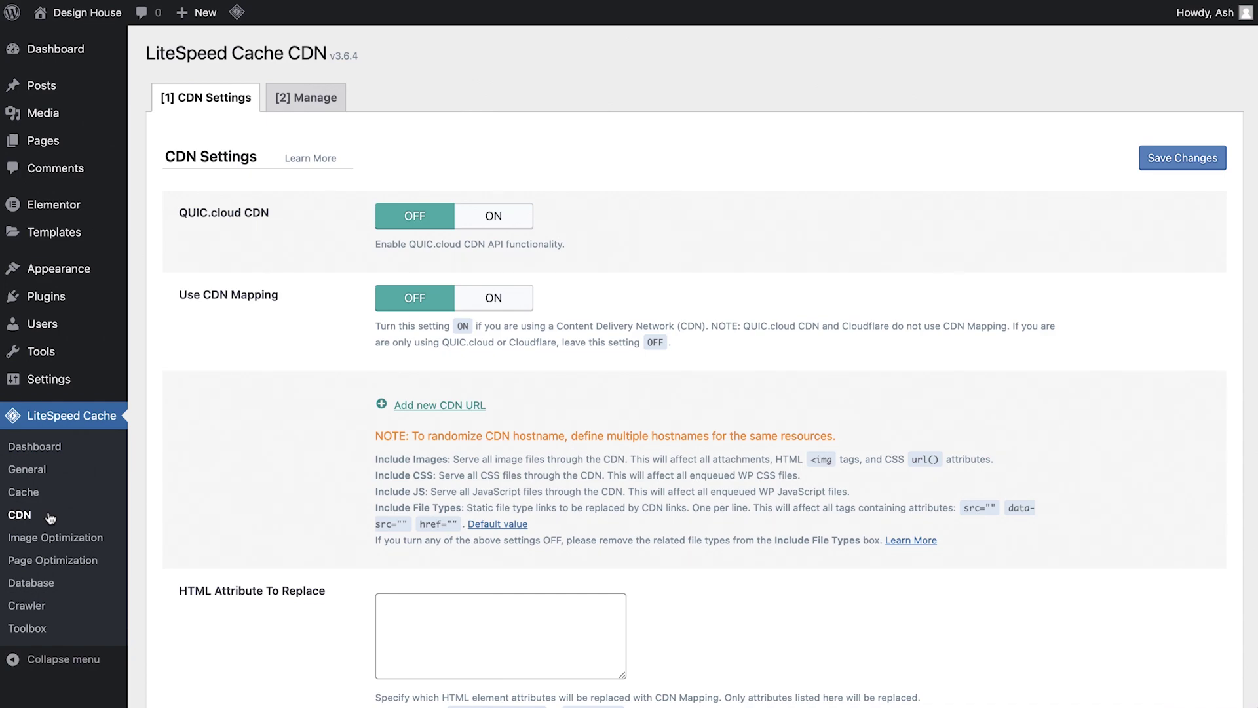
click(54, 541)
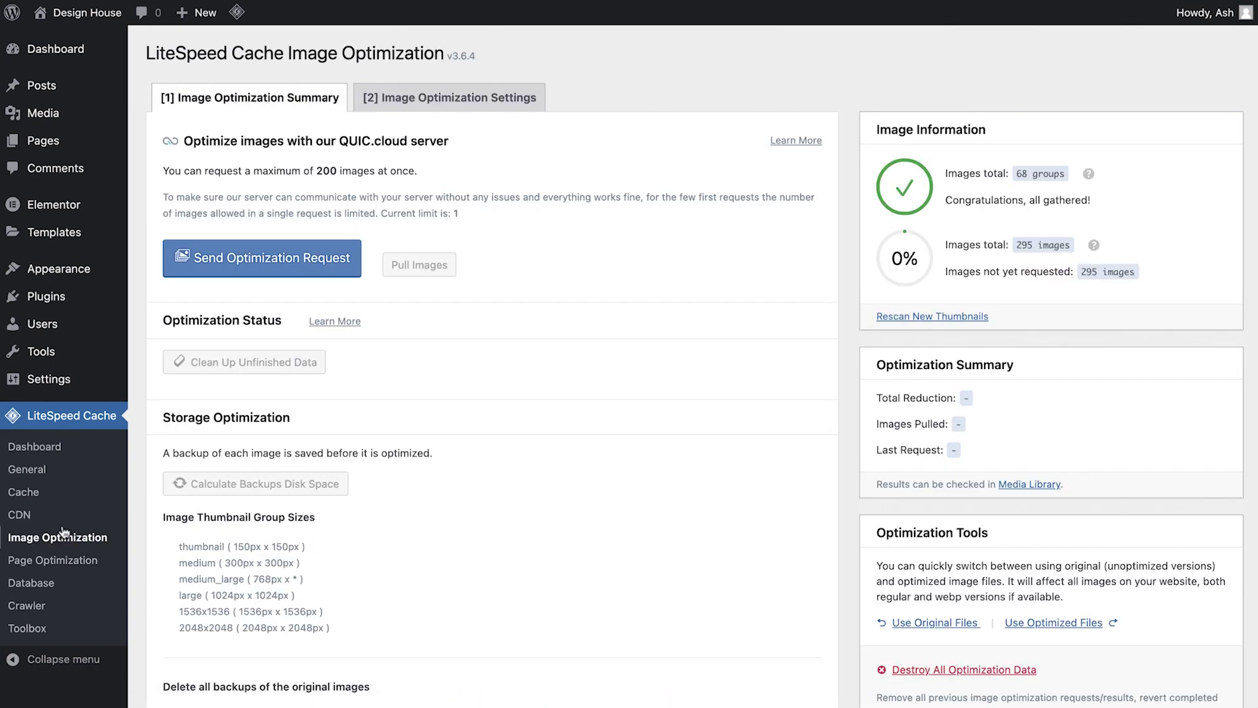
click(241, 266)
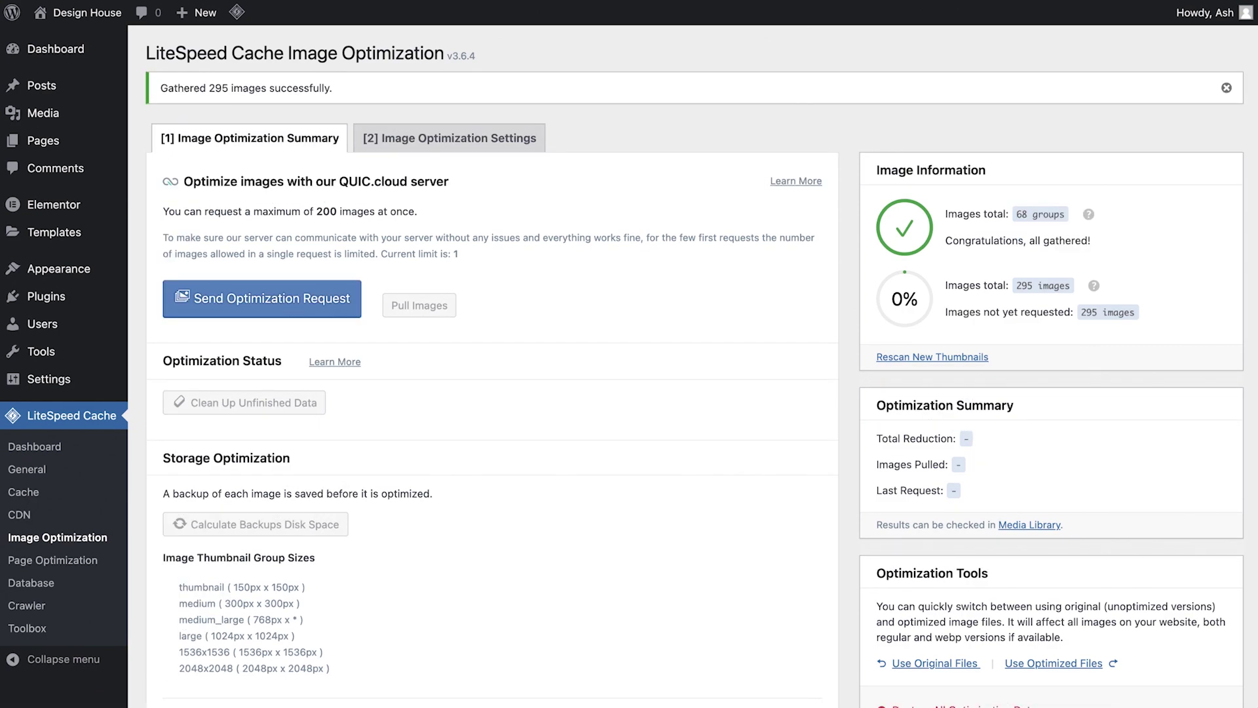
Step: Review the Page Optimization CSS, JS, Optimization, Media, Media Excludes, Localization and Tuning tabs, then Database Optimization
click(56, 560)
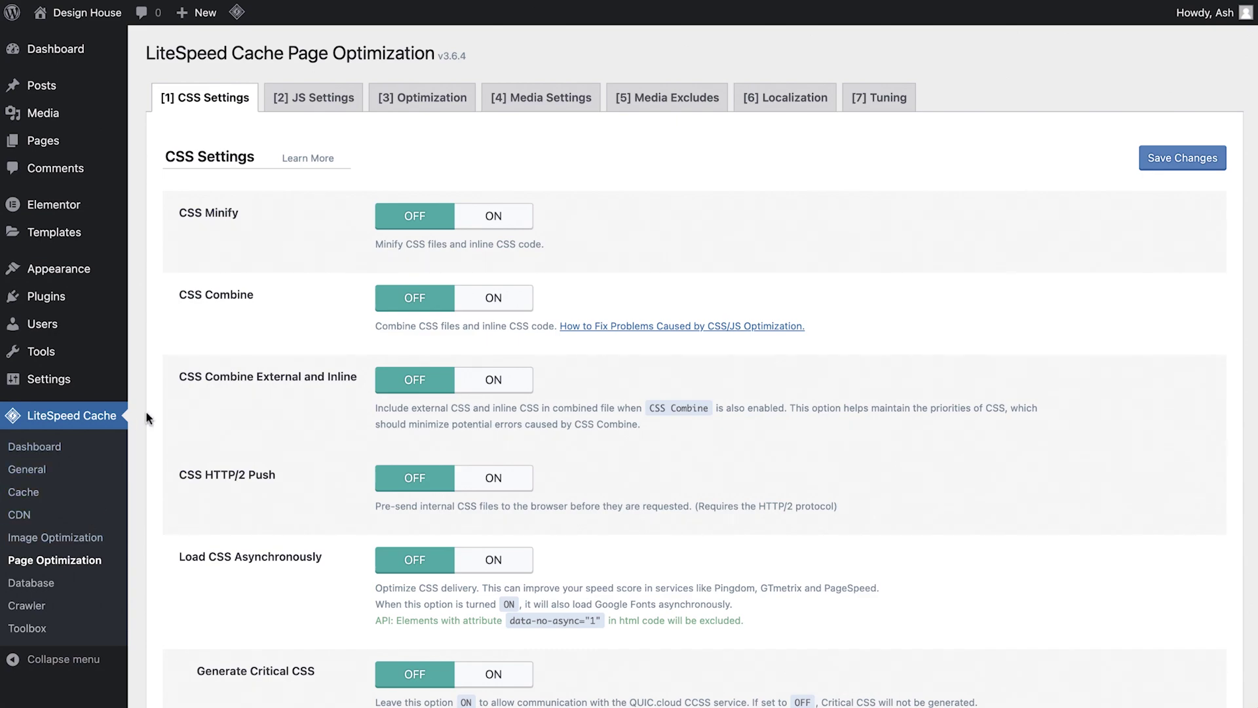
click(308, 109)
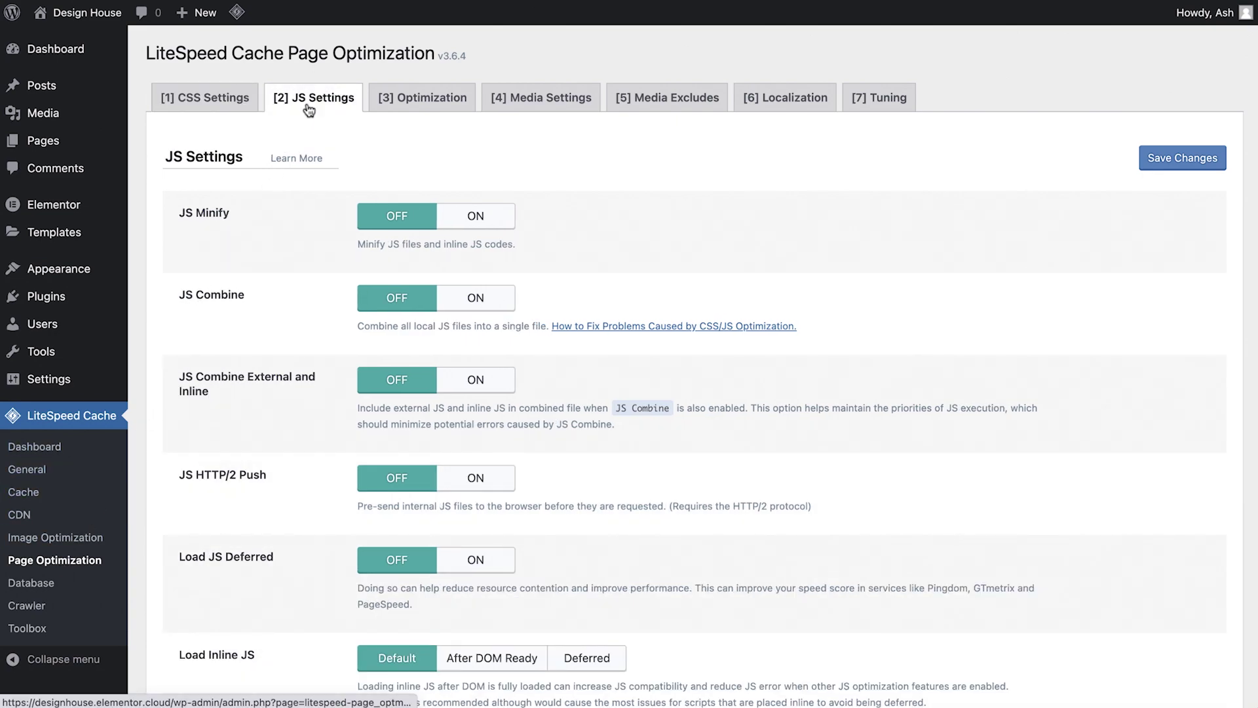
click(423, 109)
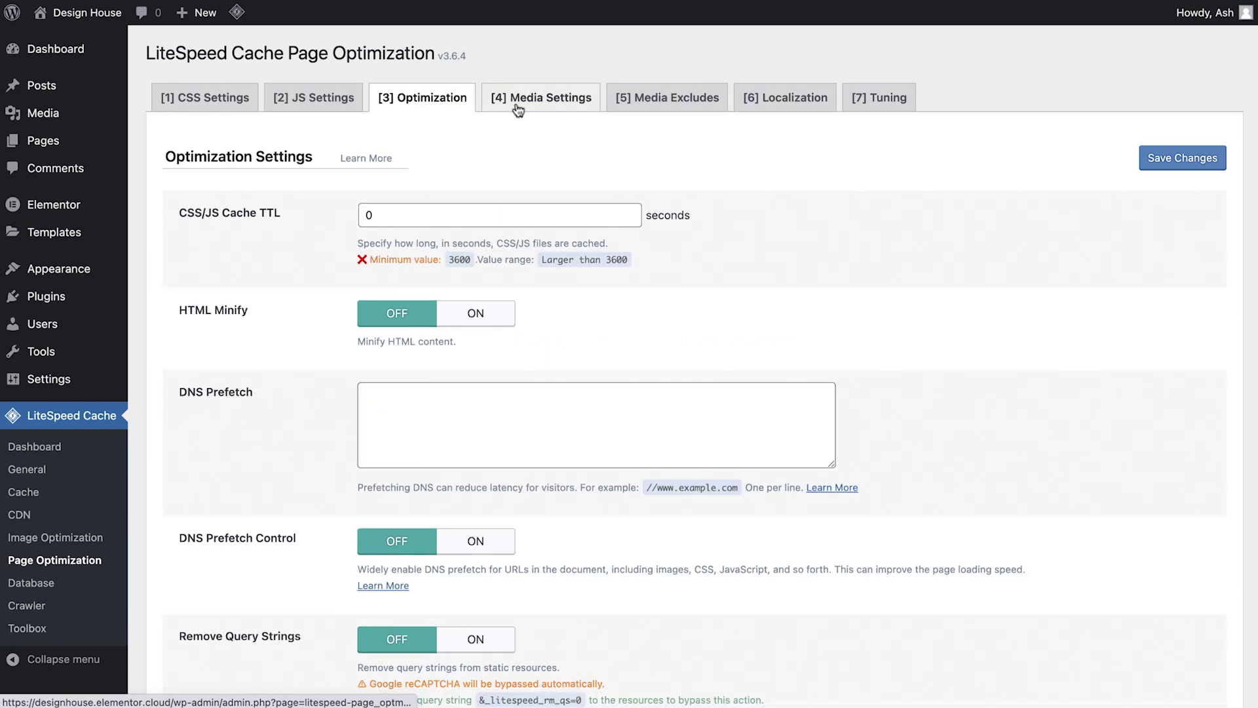
click(546, 109)
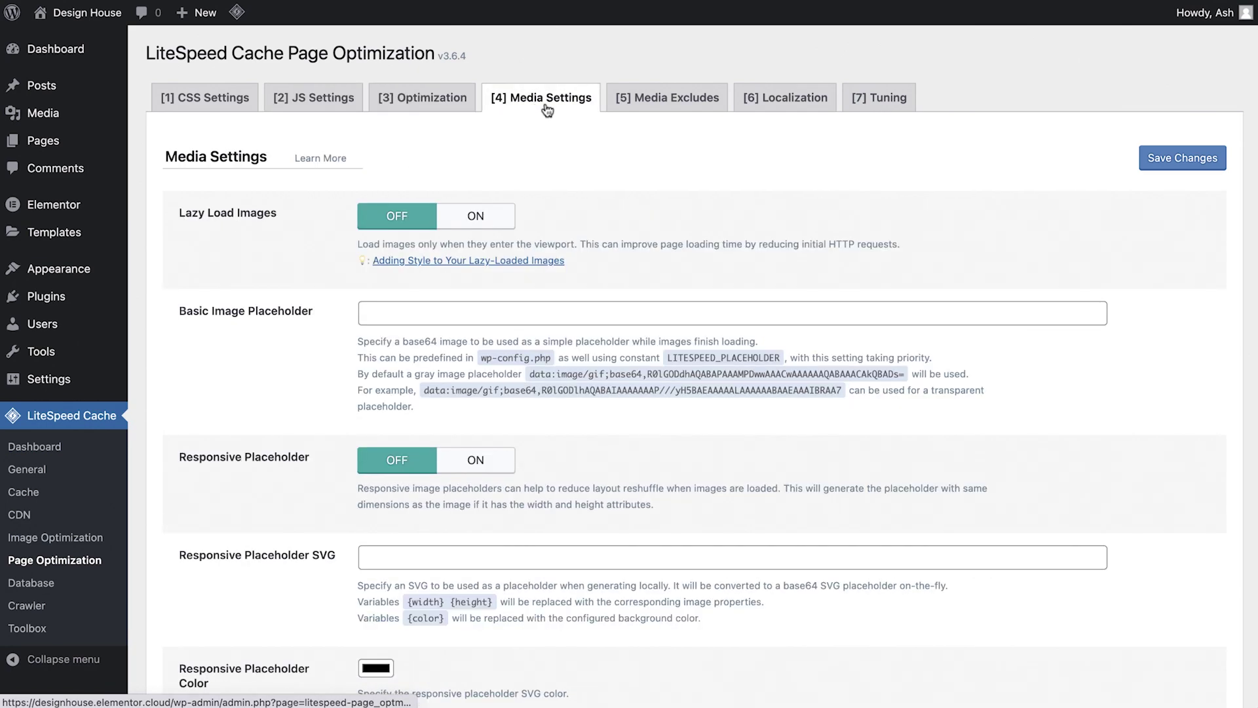
click(630, 108)
click(756, 107)
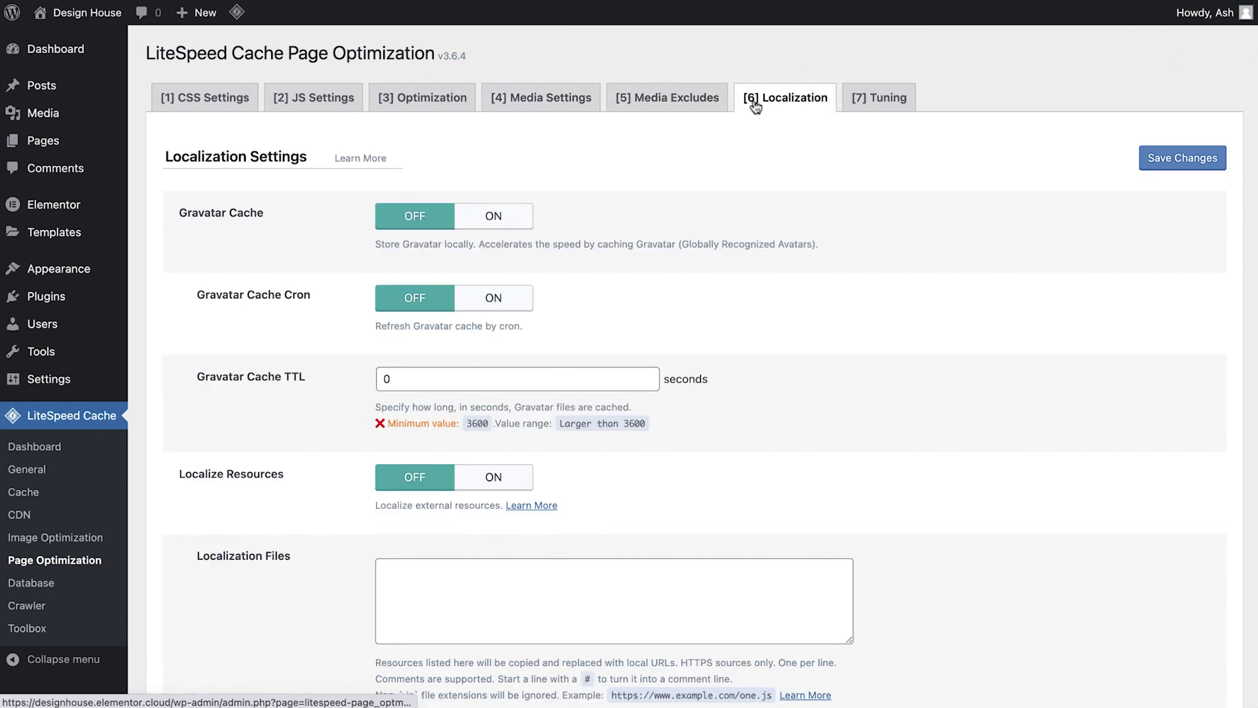
click(887, 105)
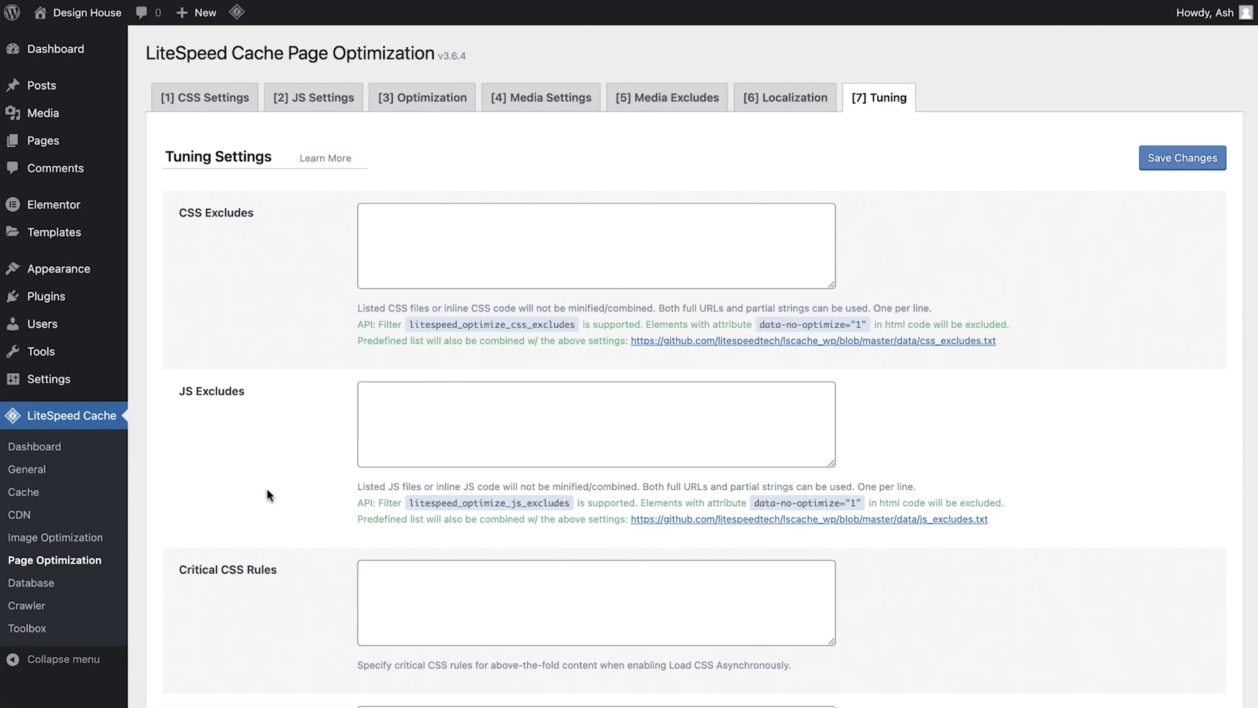
click(71, 589)
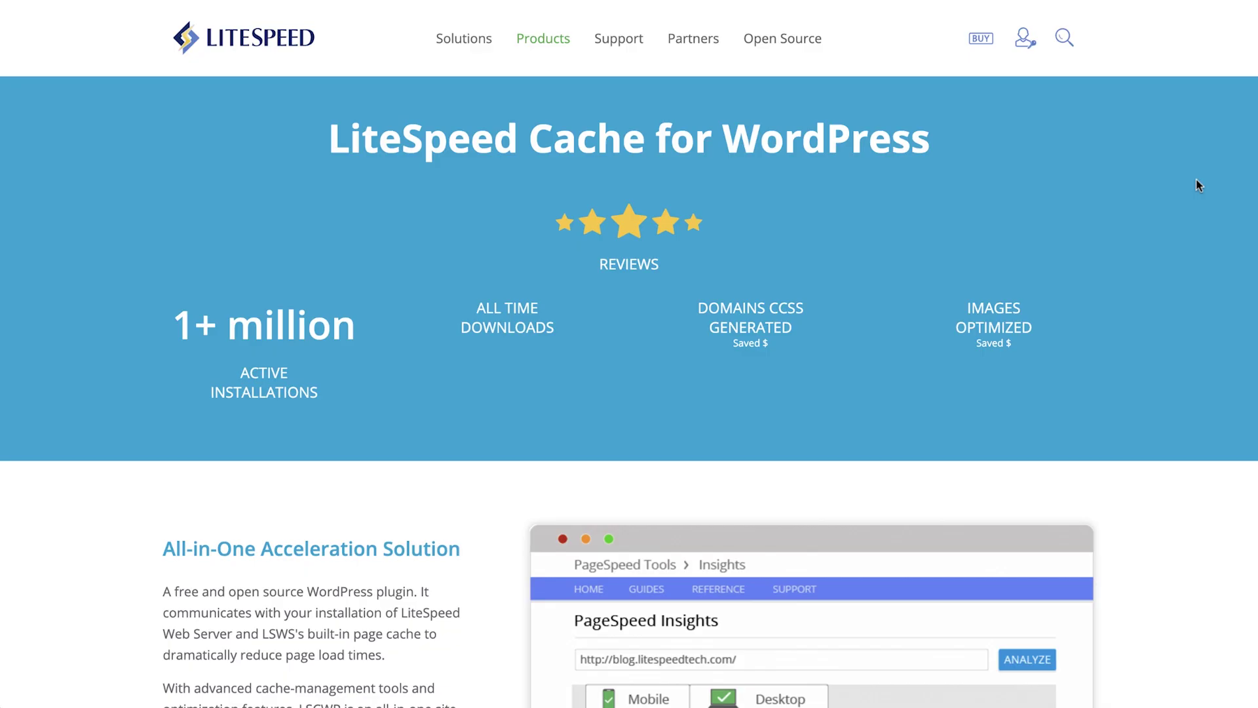
Step: Scroll the LiteSpeed Cache product page down to the 'Why Should You Use LiteSpeed Cache' list
scroll(1198, 186, down, 5)
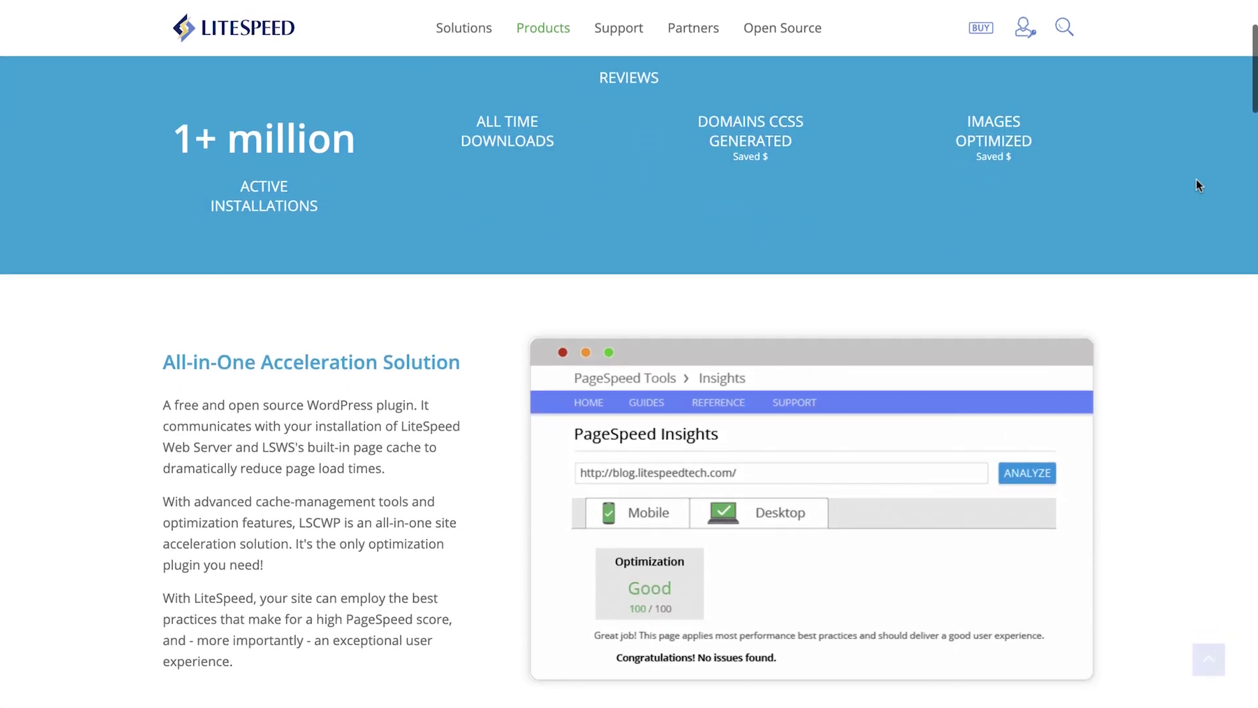
scroll(1198, 185, down, 5)
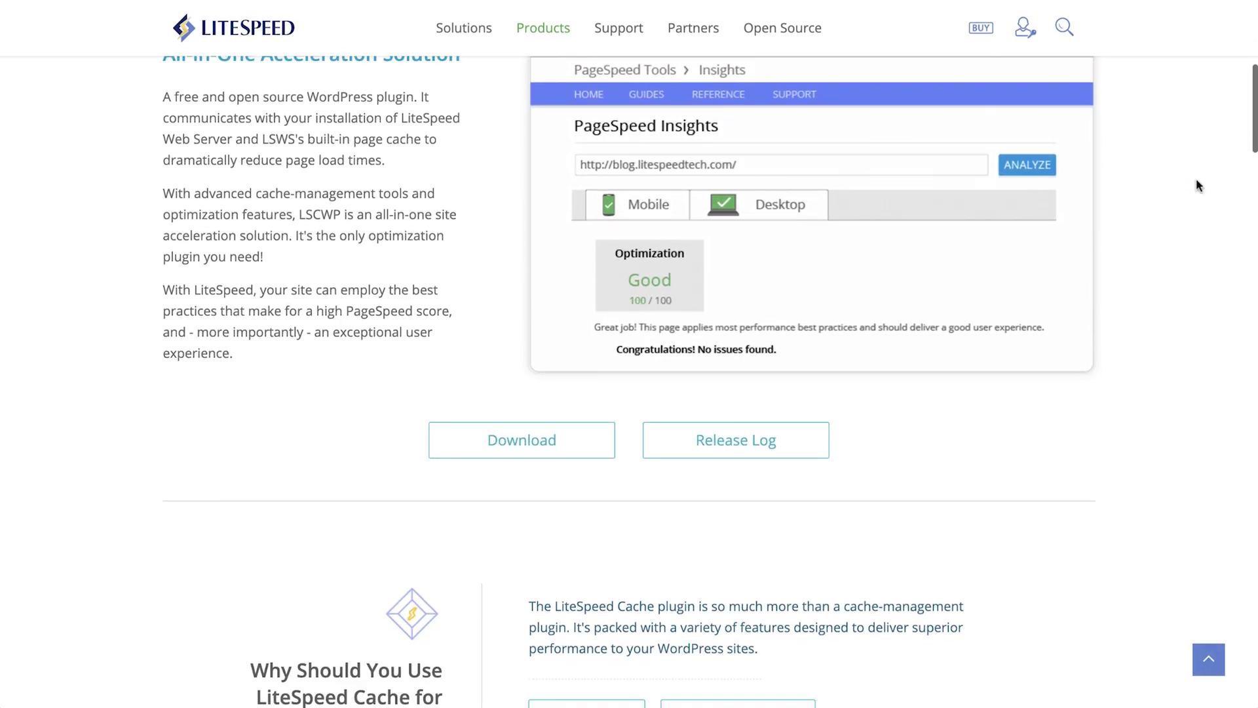
scroll(1198, 186, down, 2)
scroll(1197, 180, down, 5)
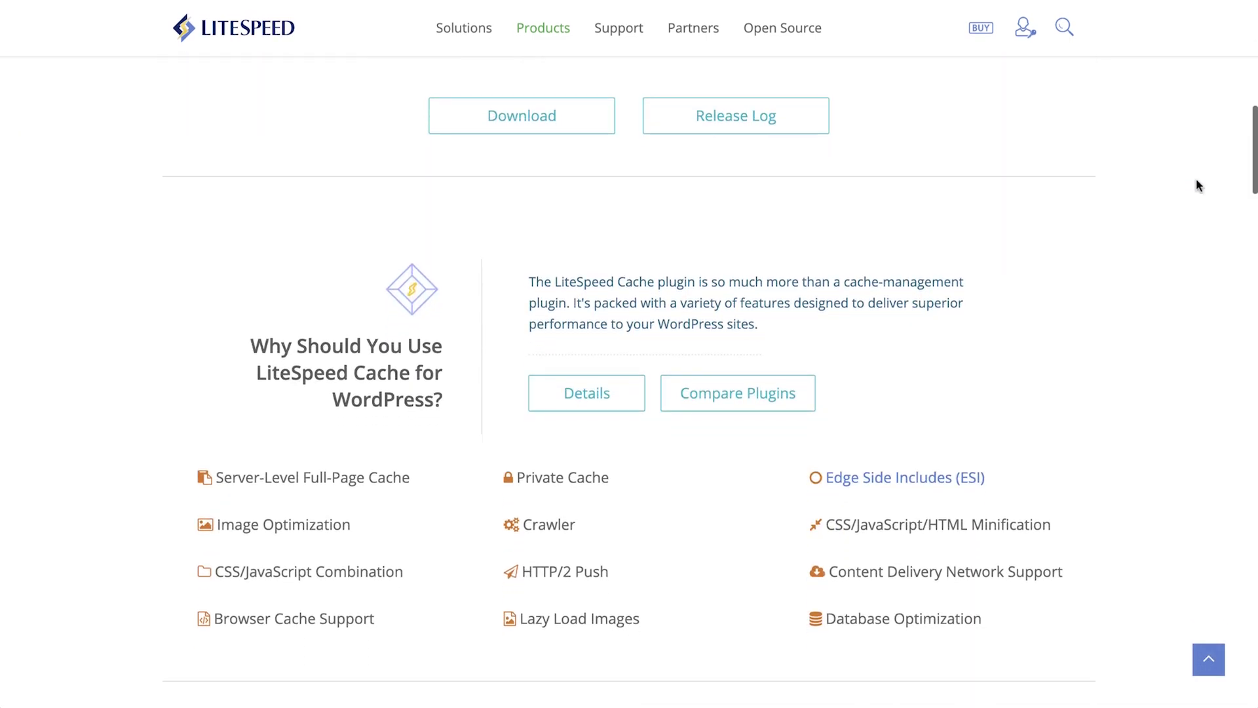
scroll(1196, 182, down, 4)
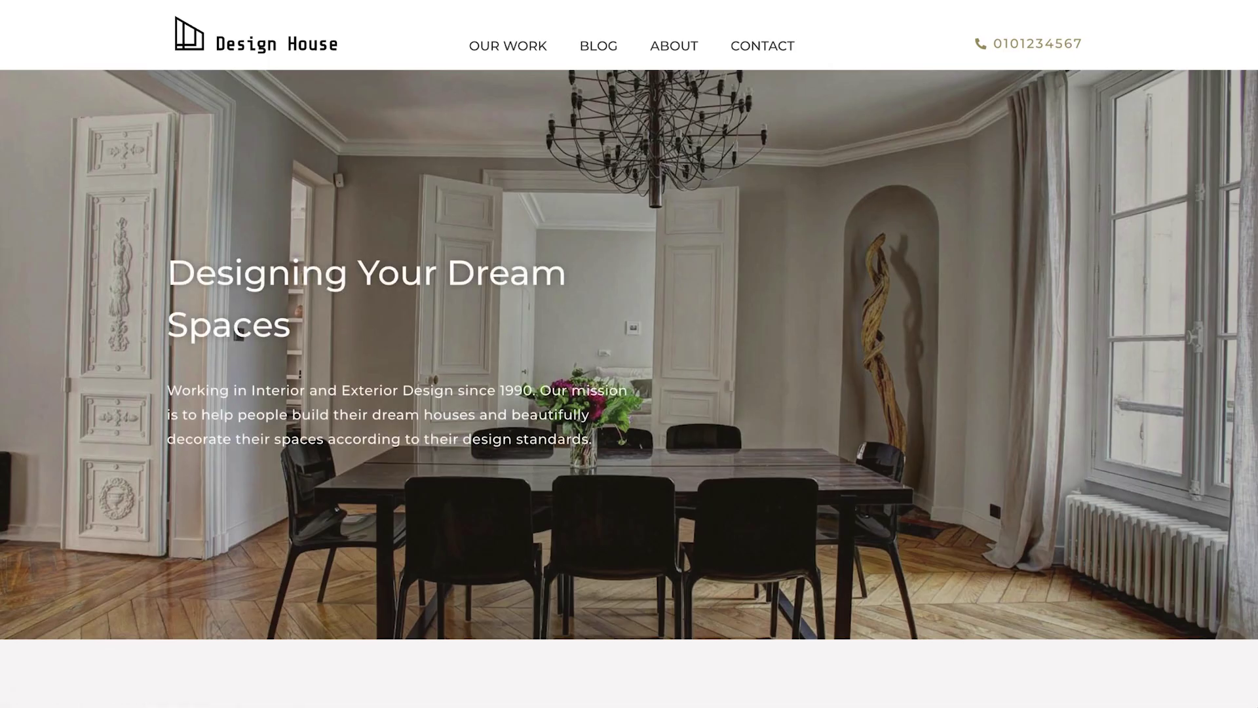
Step: Scroll the Design House homepage from the hero image down to the footer
scroll(629, 353, down, 6)
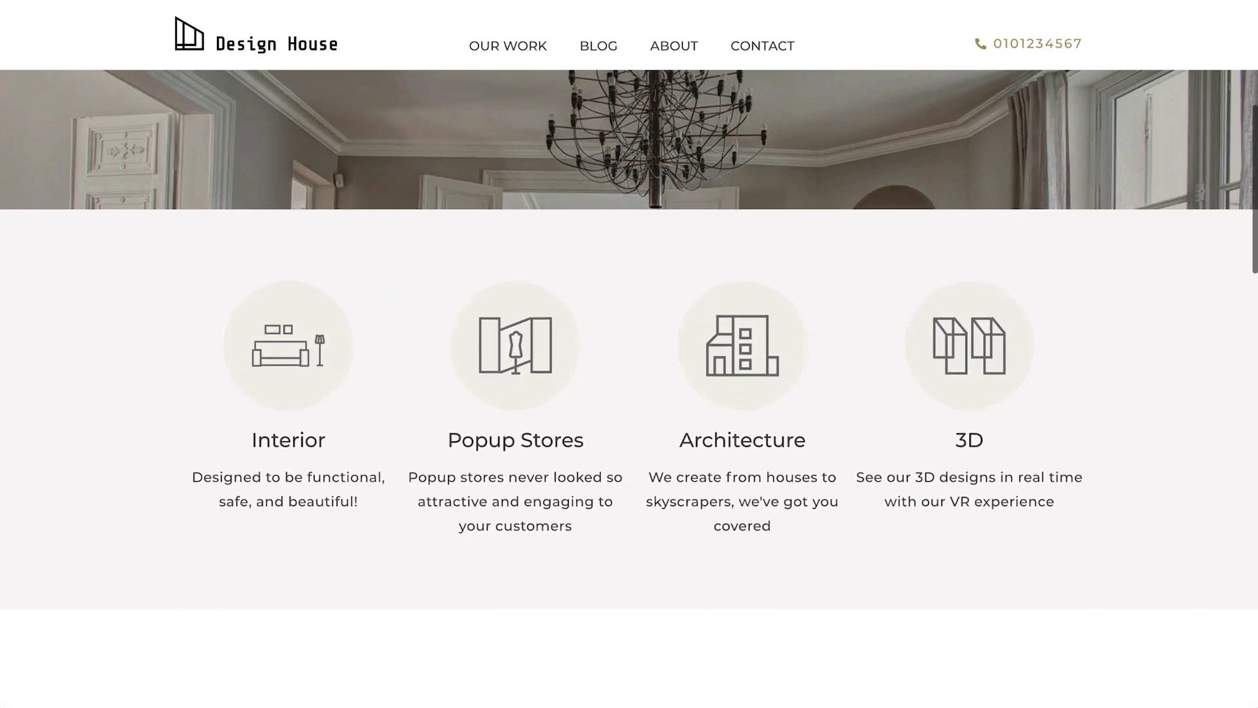
scroll(629, 354, down, 7)
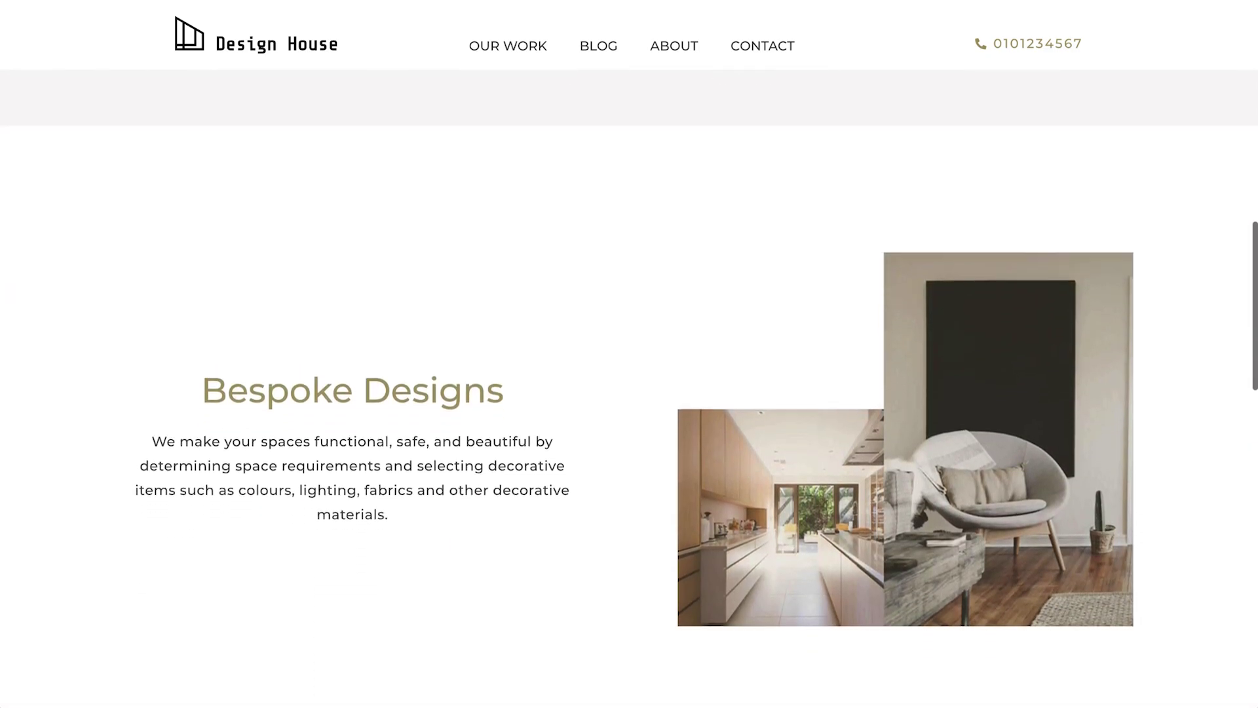
scroll(629, 354, down, 7)
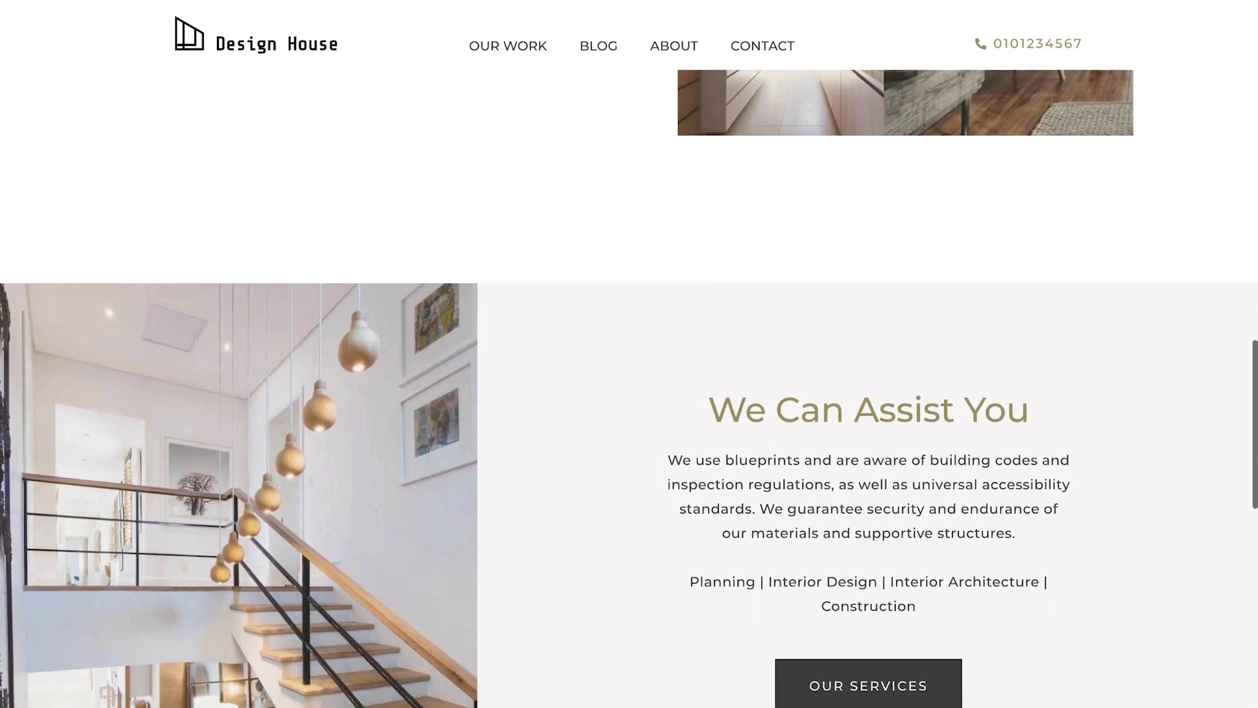
scroll(629, 354, down, 7)
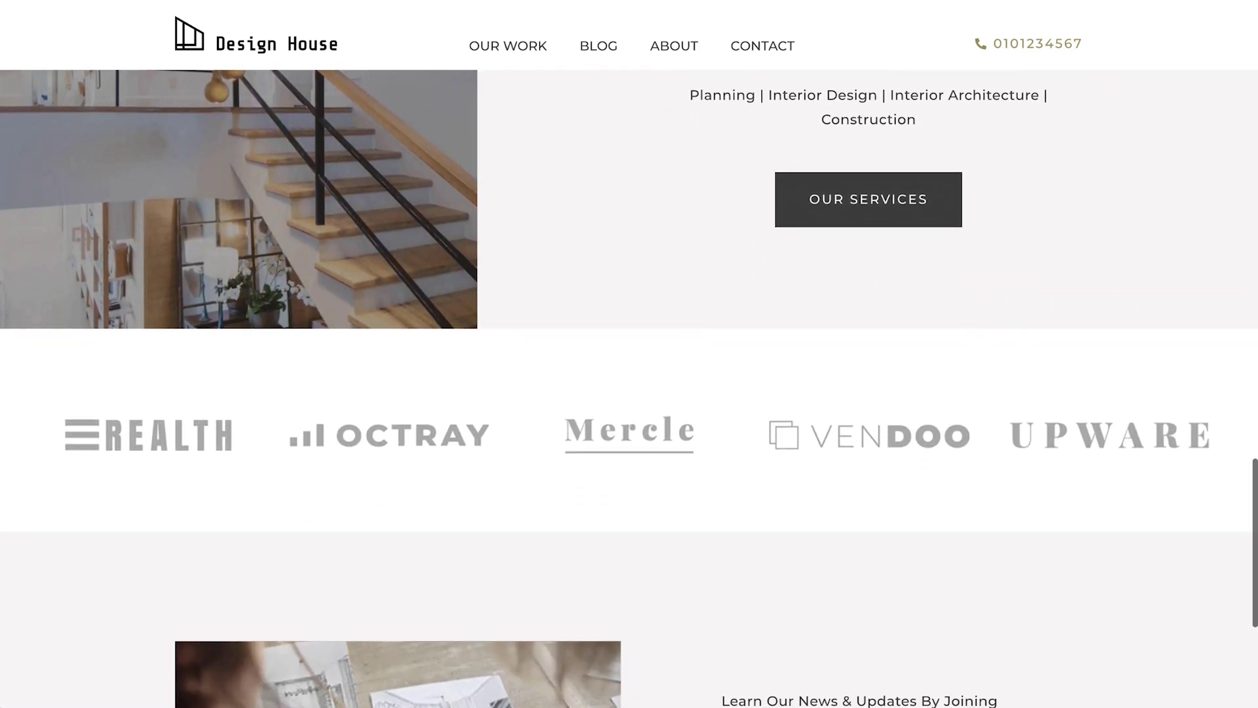
scroll(629, 386, down, 5)
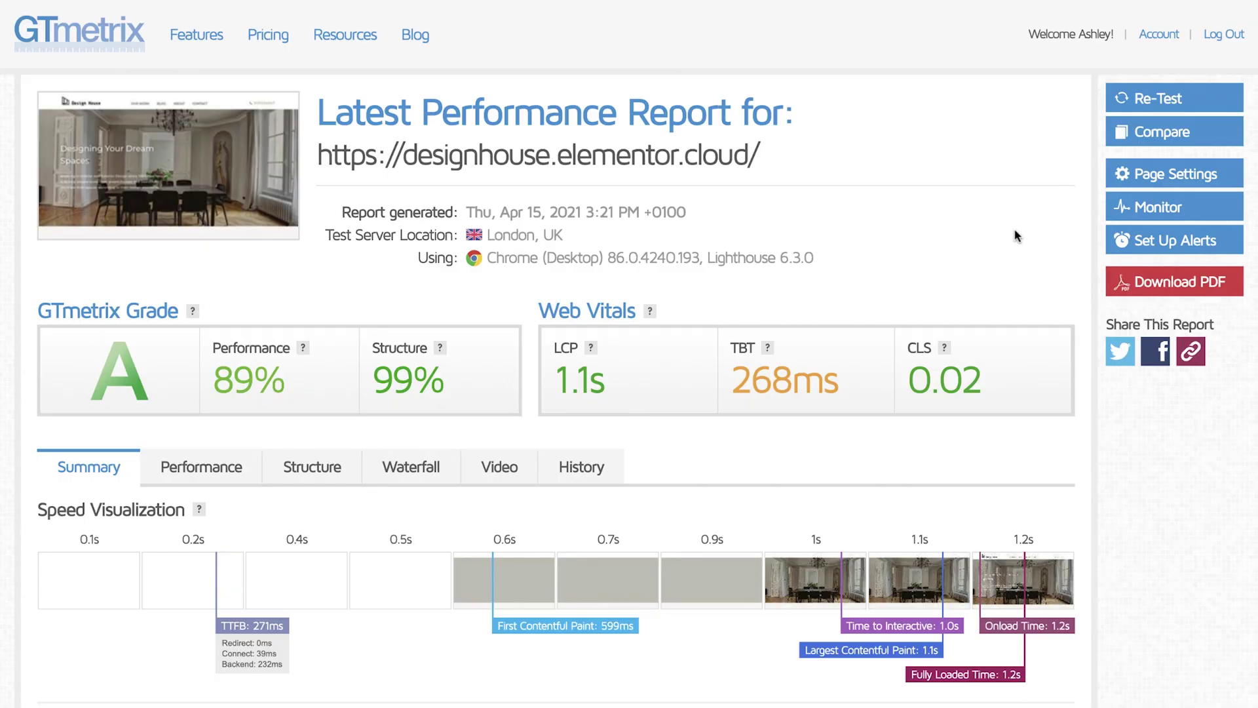
click(1145, 102)
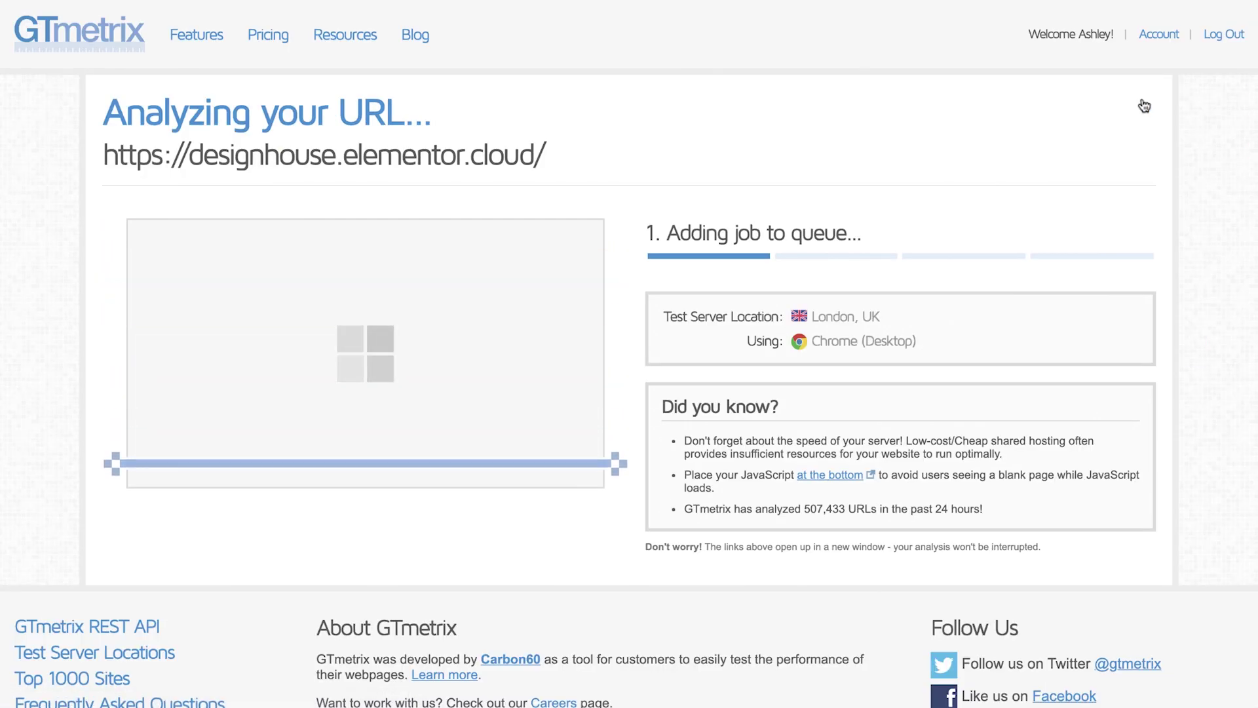